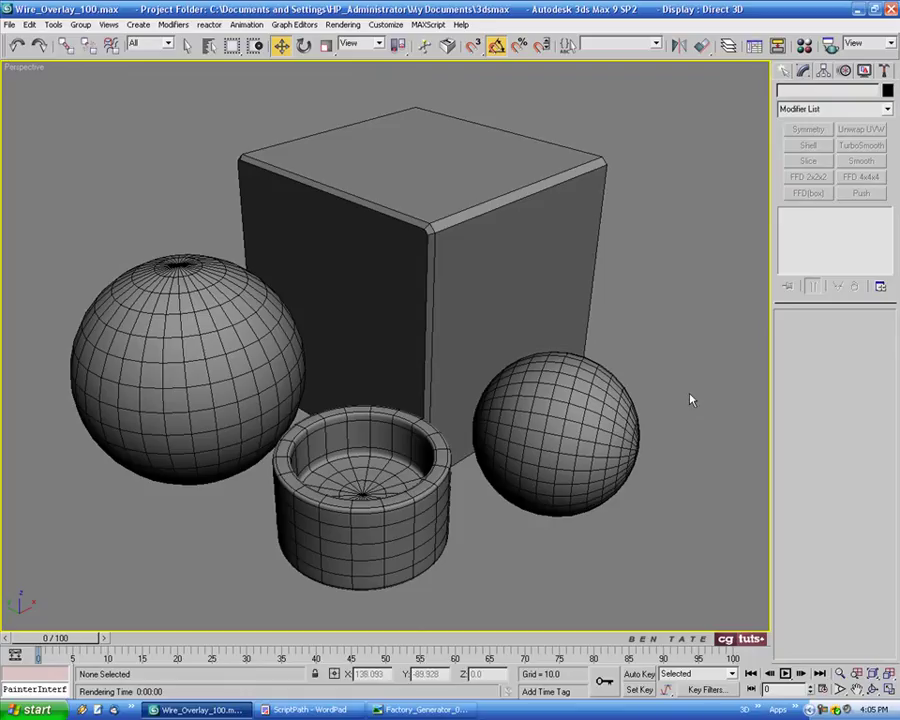
middle_drag(657, 496, 648, 478)
click(425, 709)
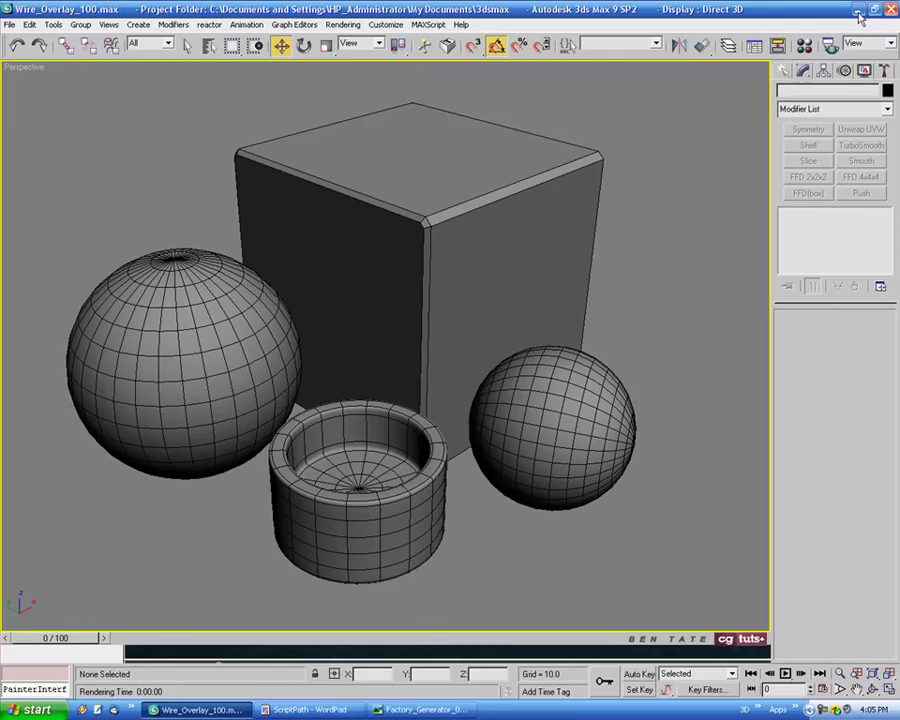
key(alt+Tab)
middle_drag(667, 266, 670, 266)
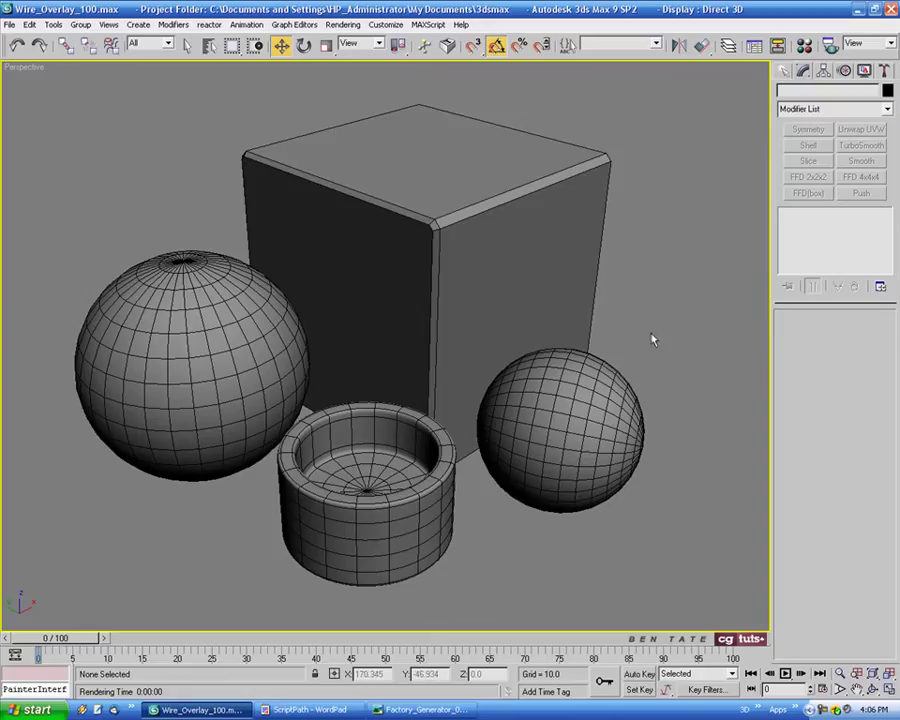
middle_drag(645, 346, 648, 340)
key(m)
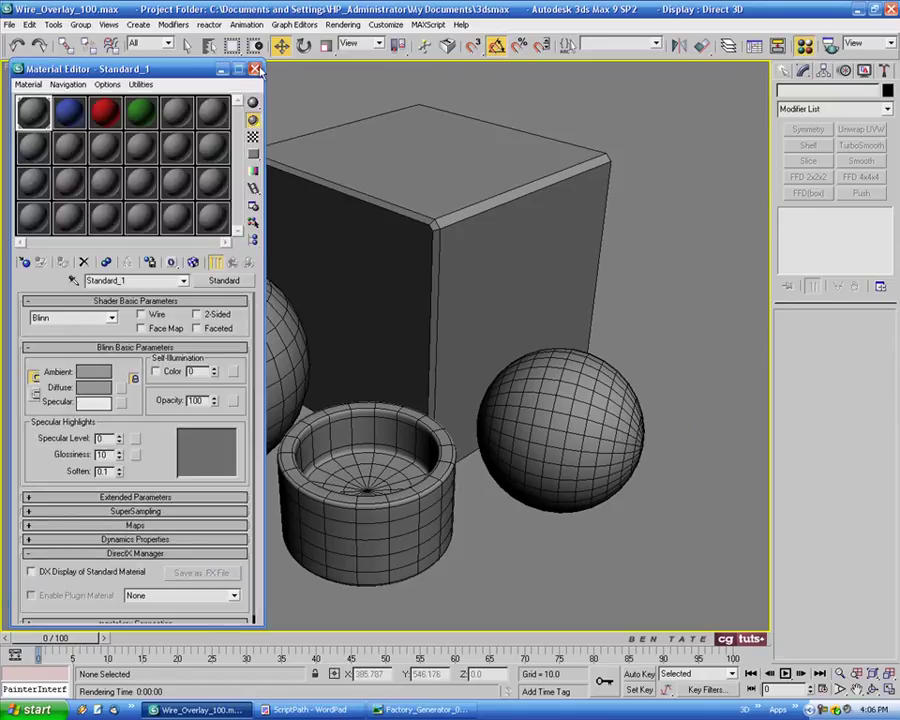
key(m)
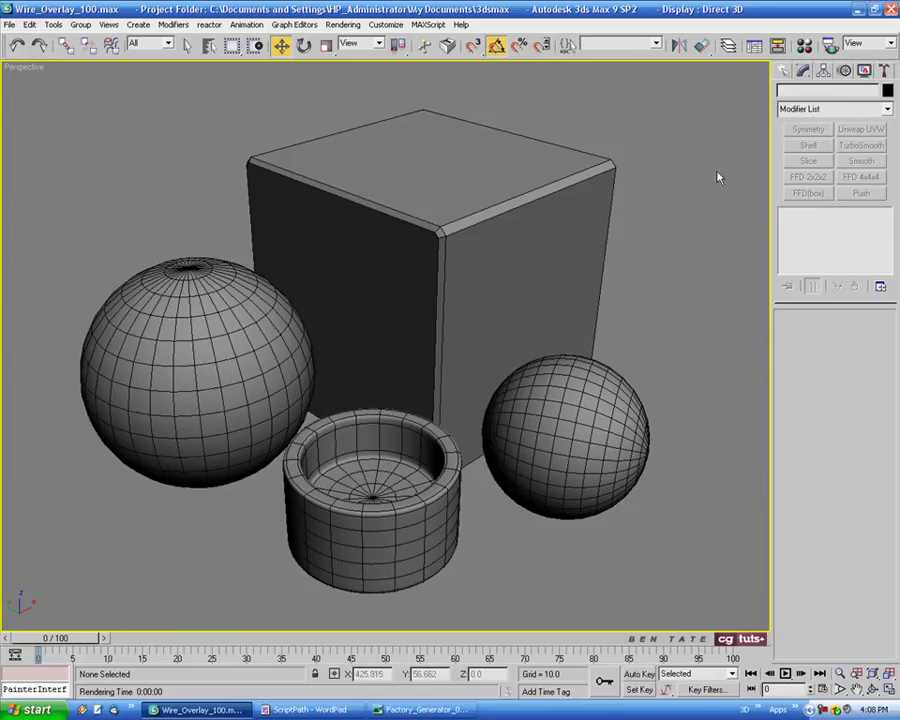
Render the perspective view with the scanline renderer's Force Wireframe option at a wire thickness of 1.0
click(833, 49)
drag(424, 131, 457, 142)
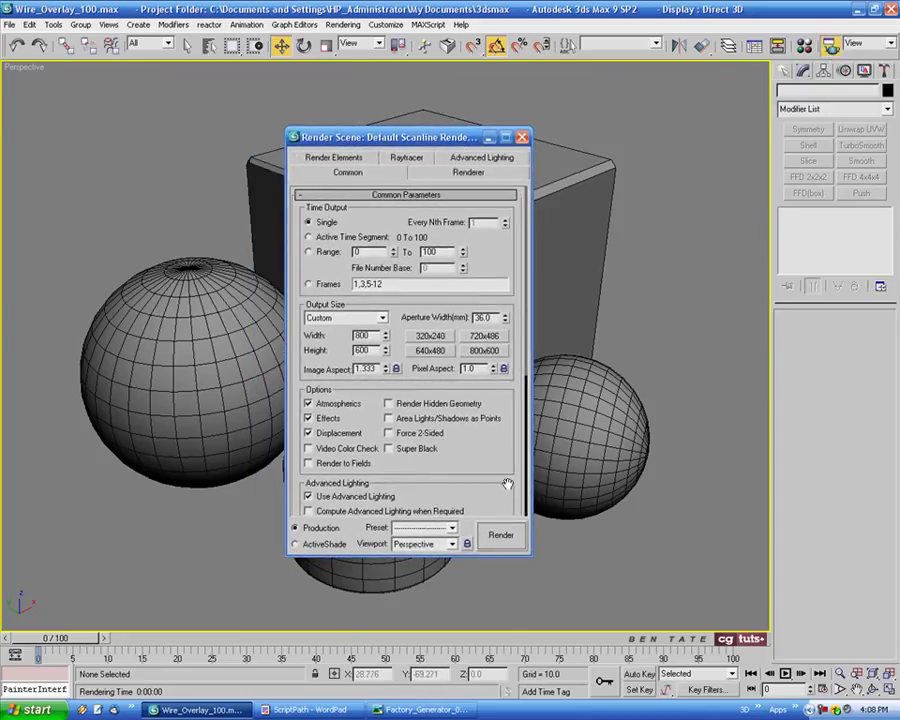
drag(510, 492, 512, 562)
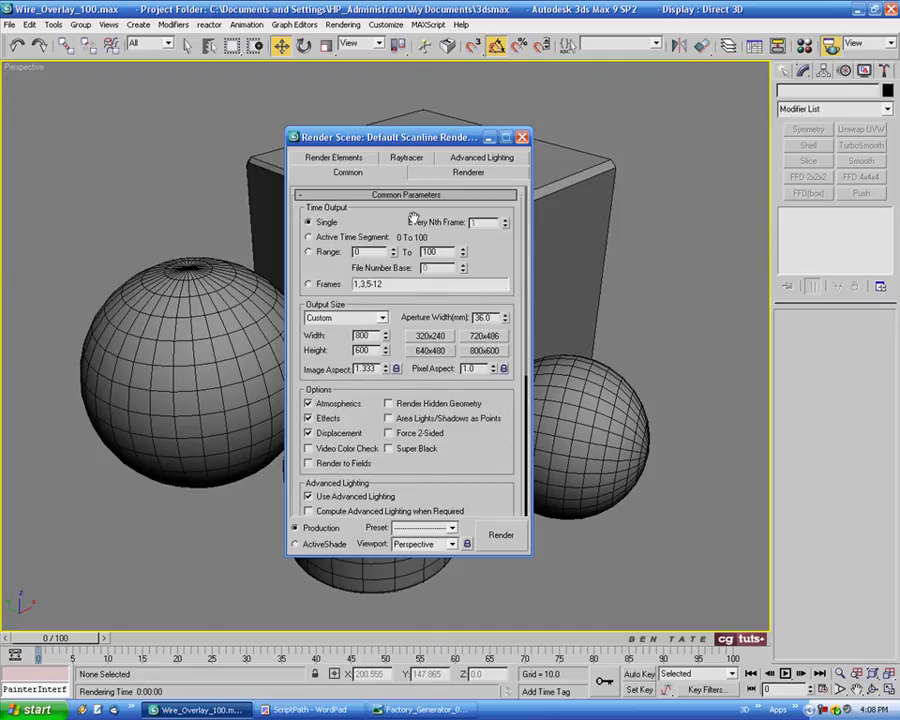
click(467, 172)
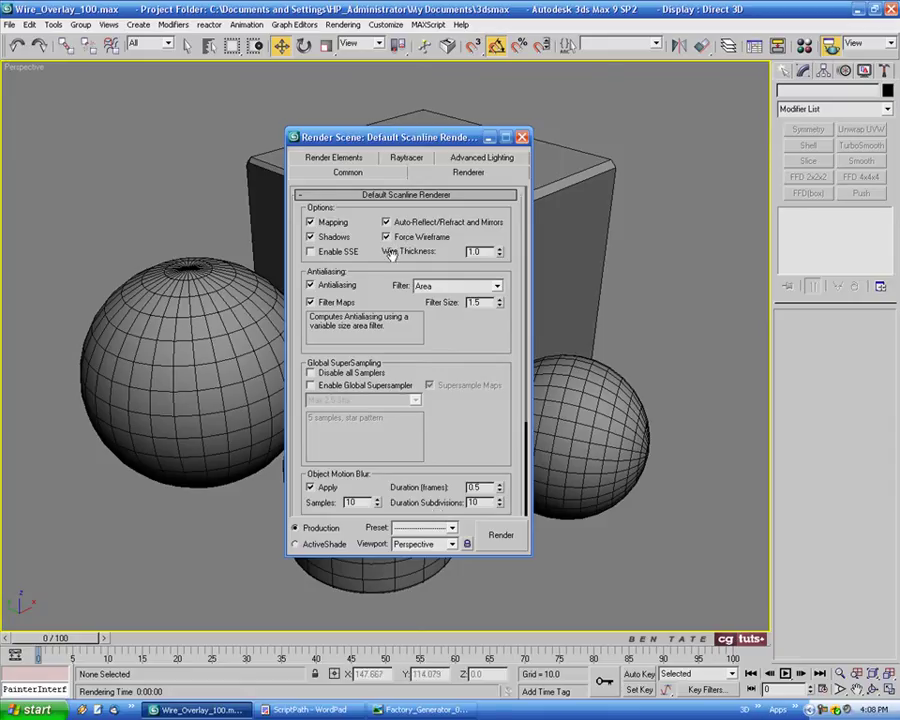
click(498, 537)
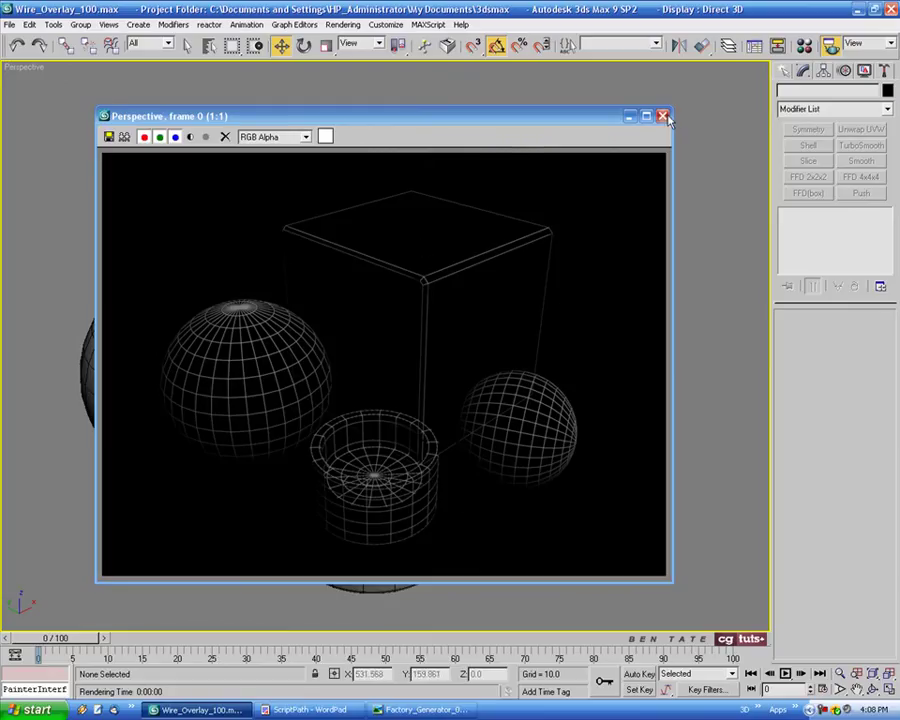
key(F10)
Change the Standard_1 material's diffuse colour to red and render the wireframe again
key(m)
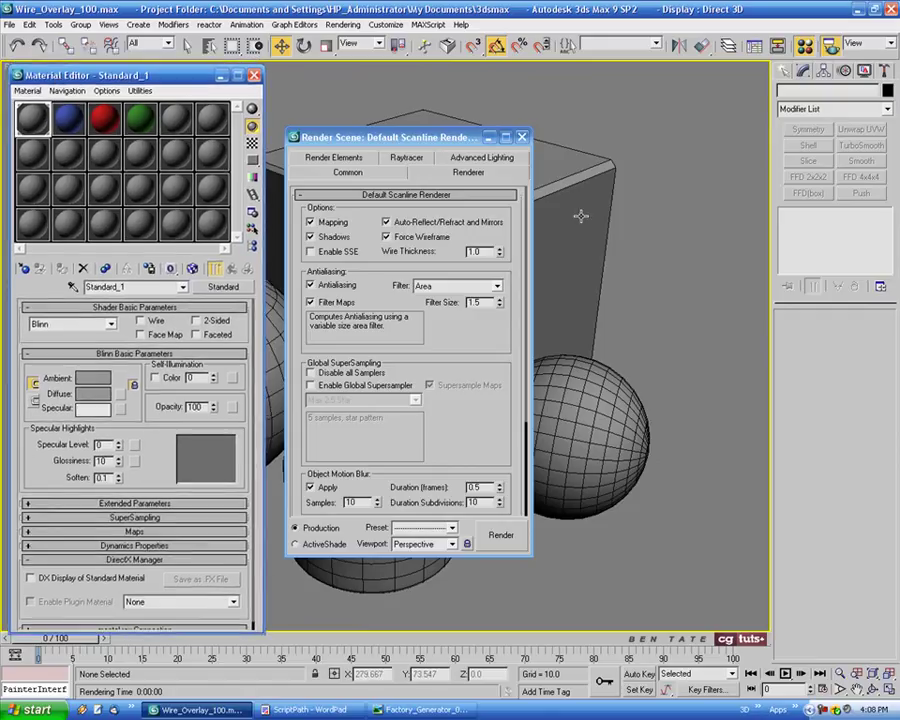
click(93, 393)
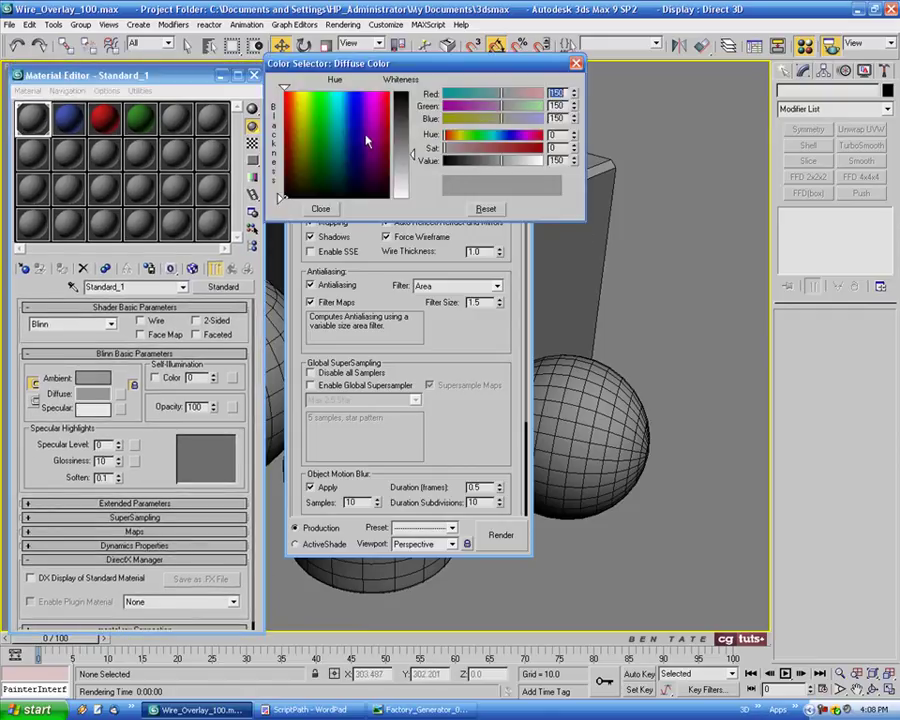
drag(378, 123, 286, 92)
drag(412, 155, 412, 92)
click(320, 208)
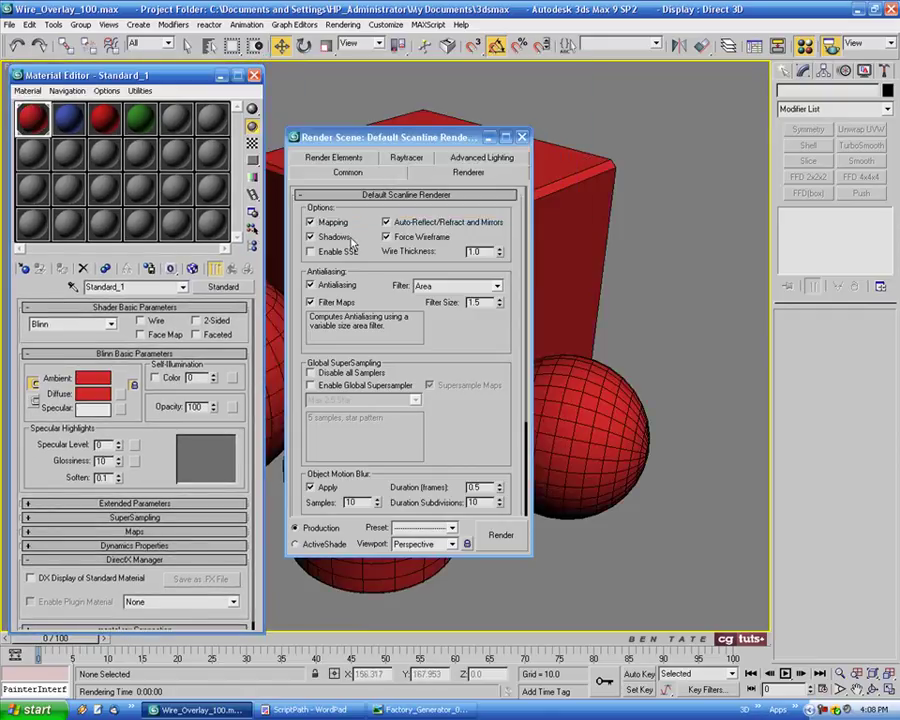
click(484, 540)
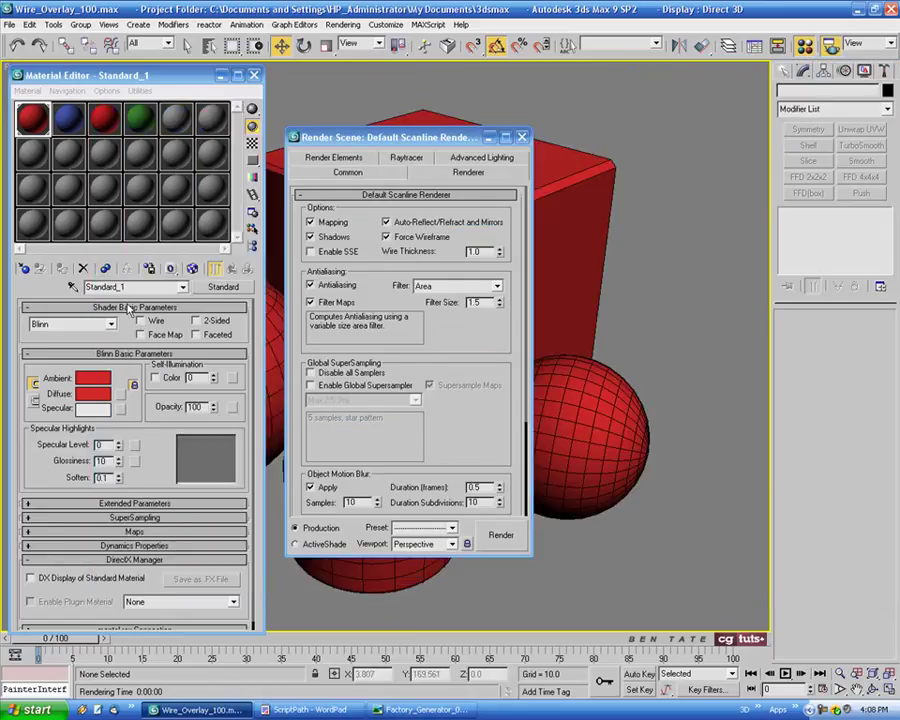
Assign the grey Standard_13 material to all four objects
click(30, 118)
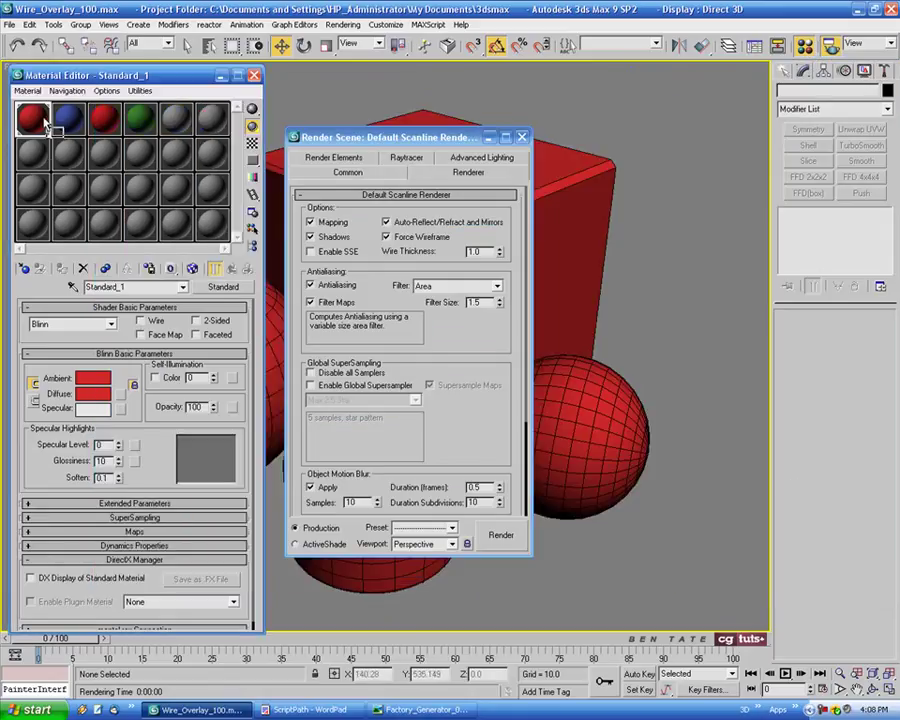
click(521, 136)
drag(660, 133, 295, 600)
click(62, 268)
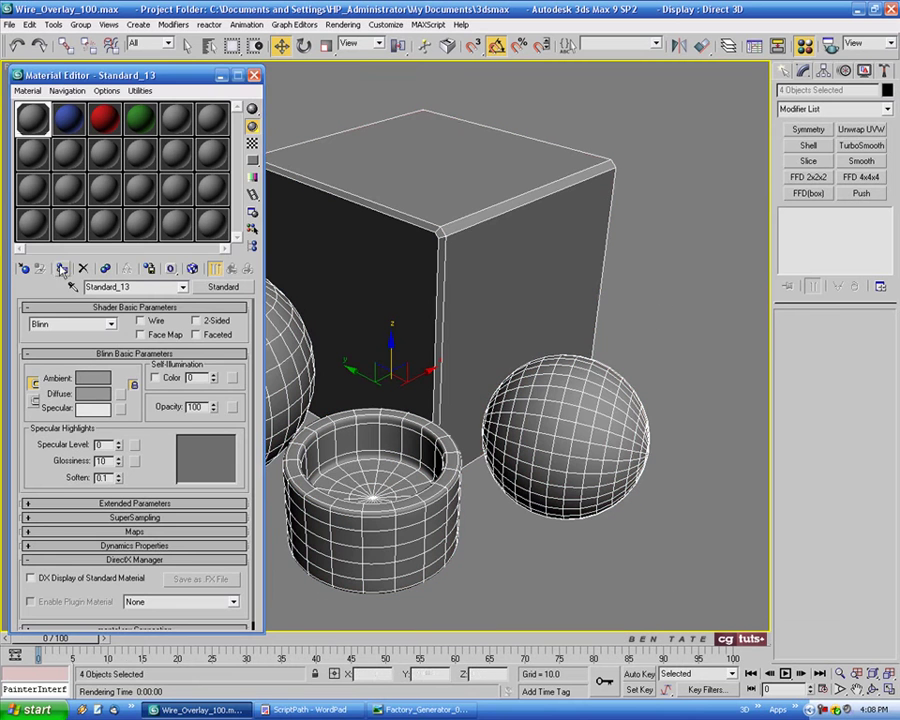
click(254, 75)
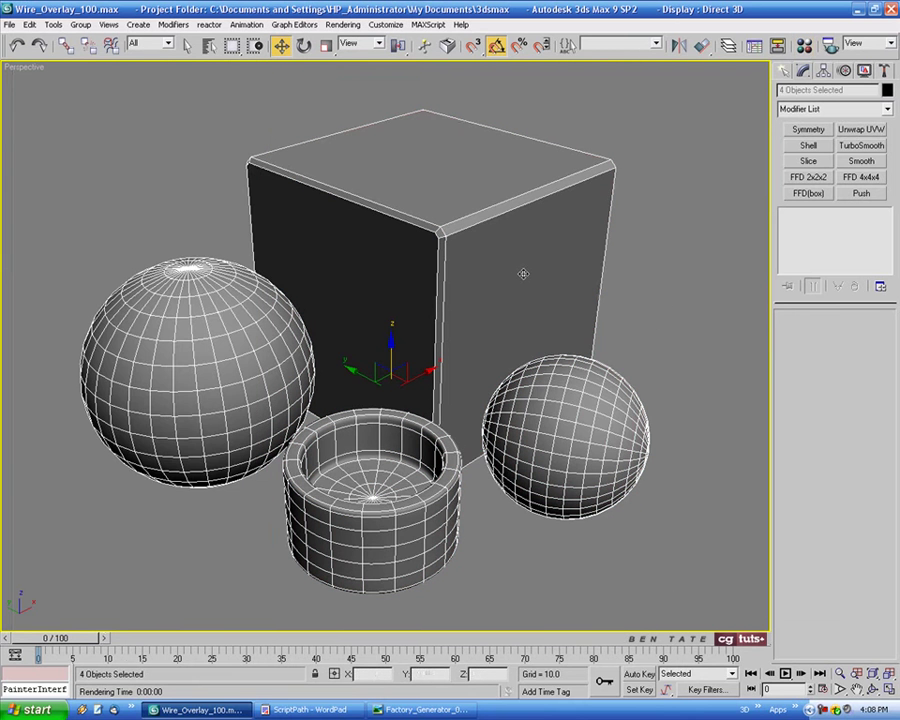
Render the perspective view and examine the wireframe of the four grey objects
key(shift+q)
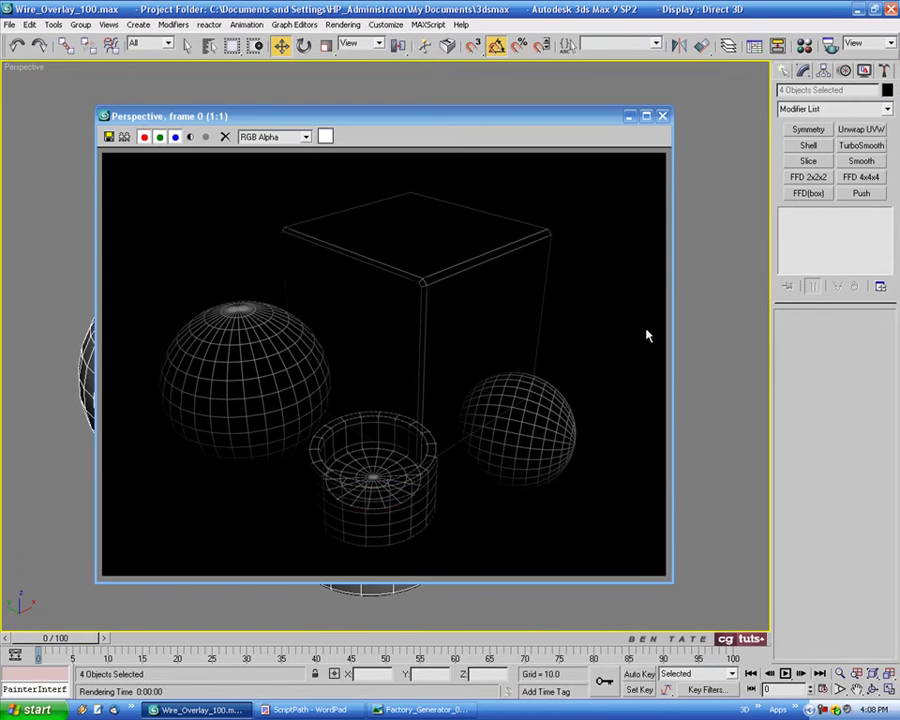
drag(462, 118, 467, 90)
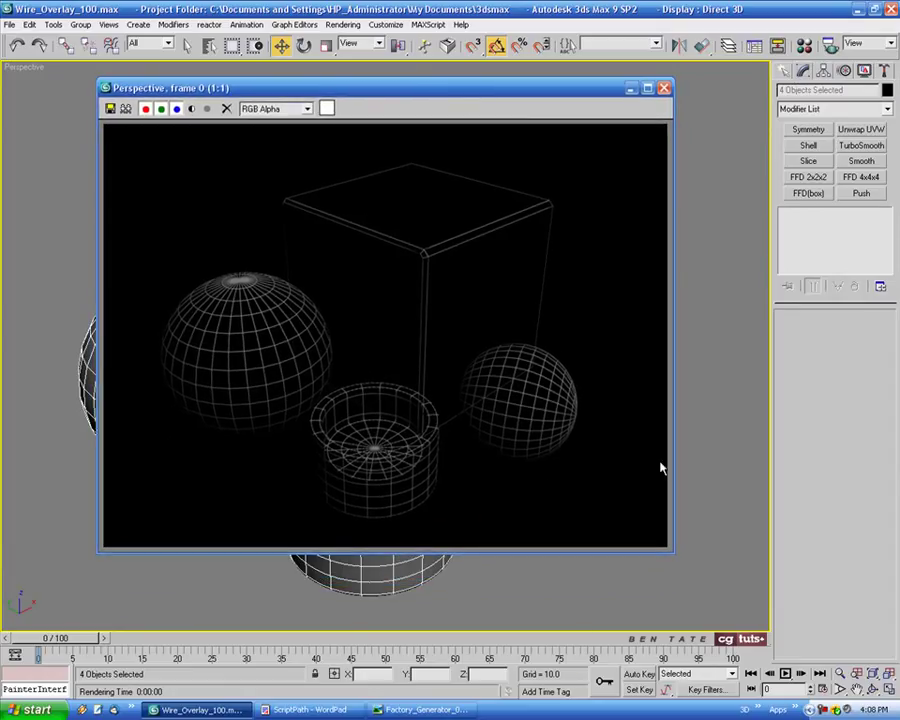
click(568, 636)
click(663, 88)
alt+middle_drag(670, 88, 672, 165)
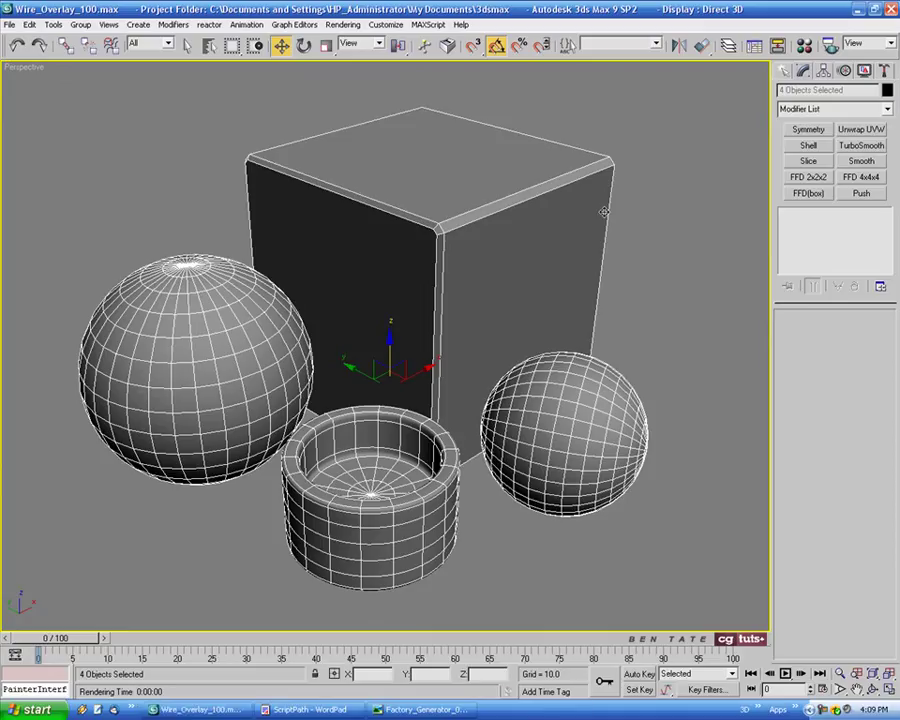
Test-render the wireframe with the Standard_13 material temporarily set to 2-Sided
key(m)
drag(173, 76, 195, 74)
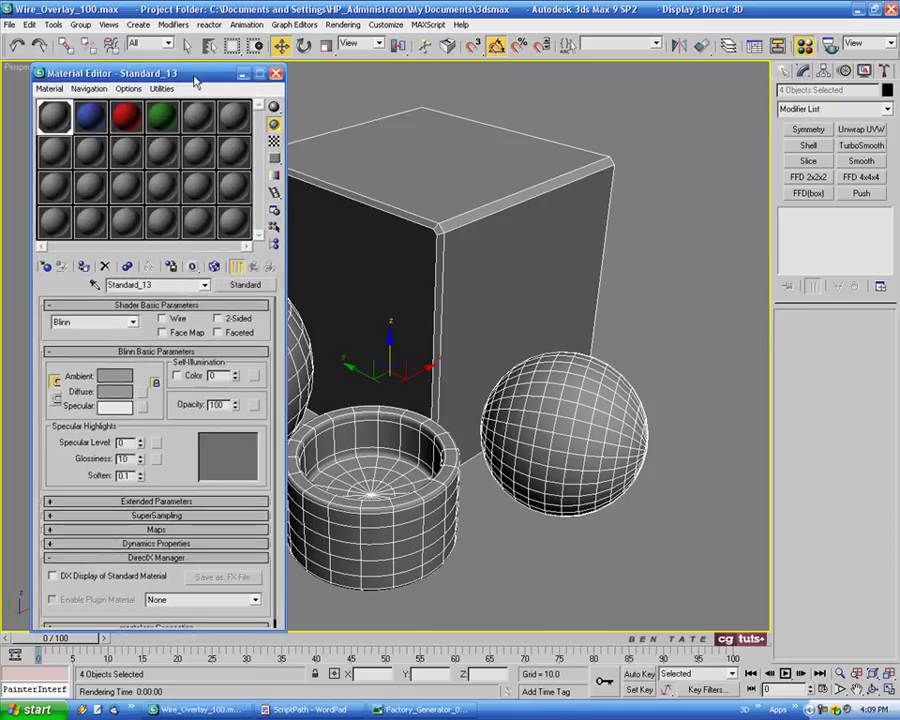
click(217, 319)
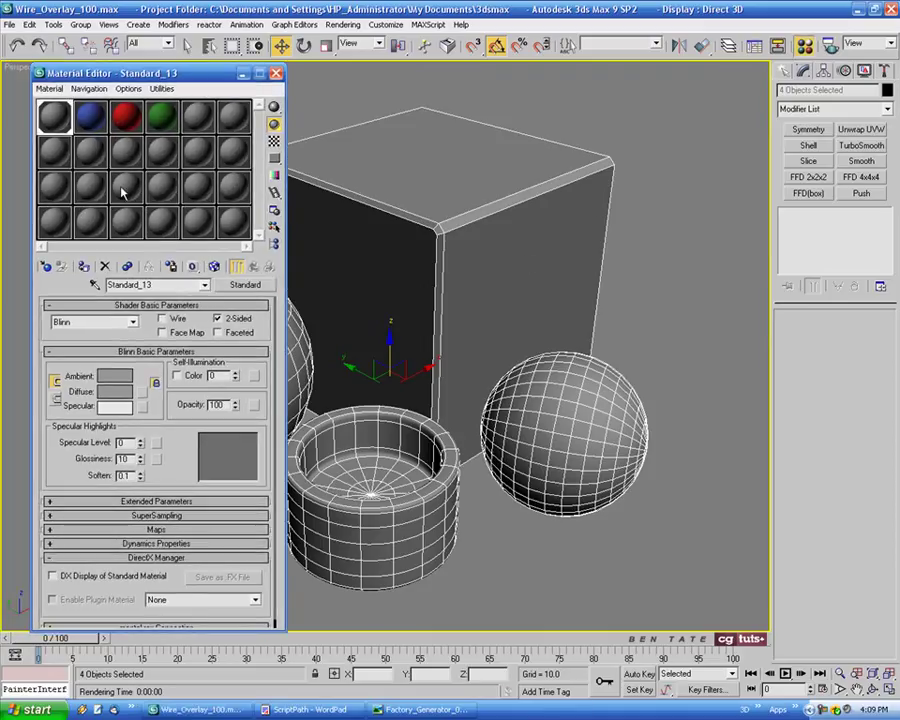
key(shift+q)
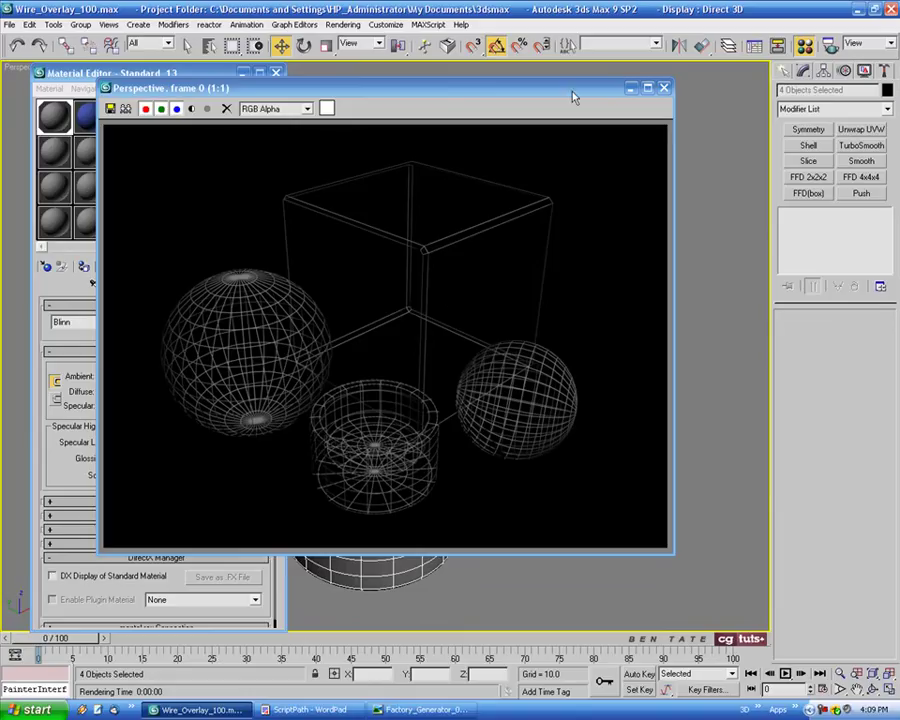
drag(574, 96, 590, 101)
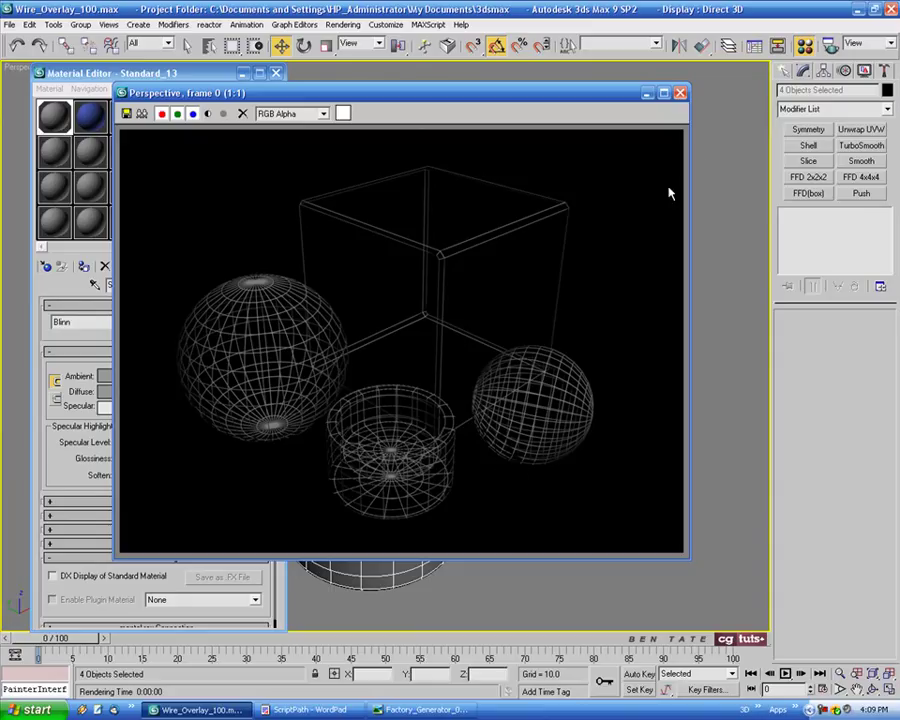
click(681, 93)
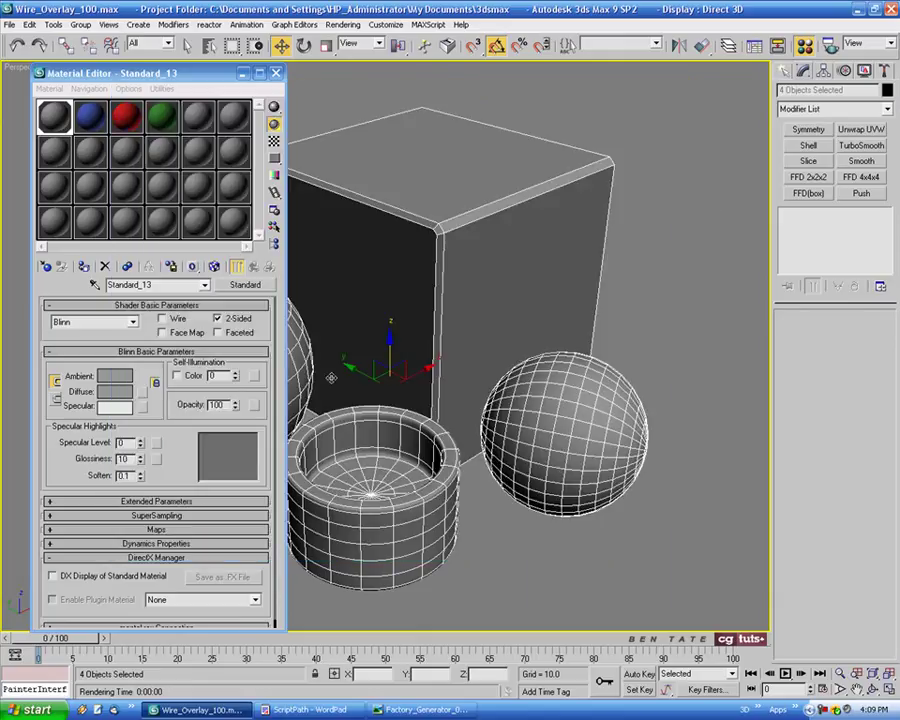
click(218, 318)
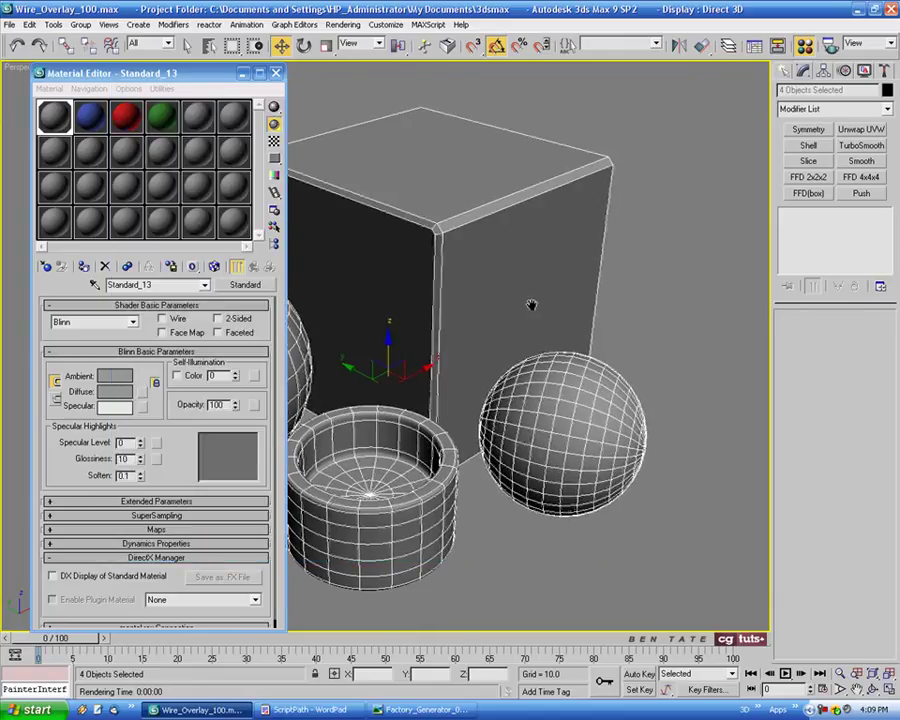
Assign the blue material to the small sphere, the red one to the cylinder and the green one to the large sphere
click(680, 290)
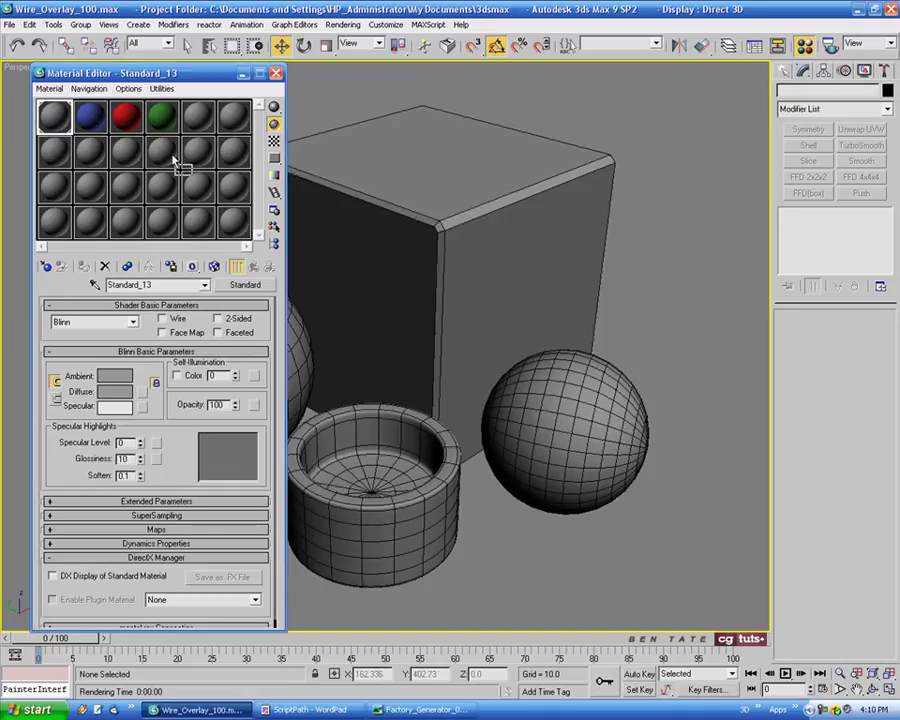
drag(521, 364, 585, 420)
drag(125, 115, 322, 497)
drag(161, 116, 300, 362)
drag(186, 72, 158, 72)
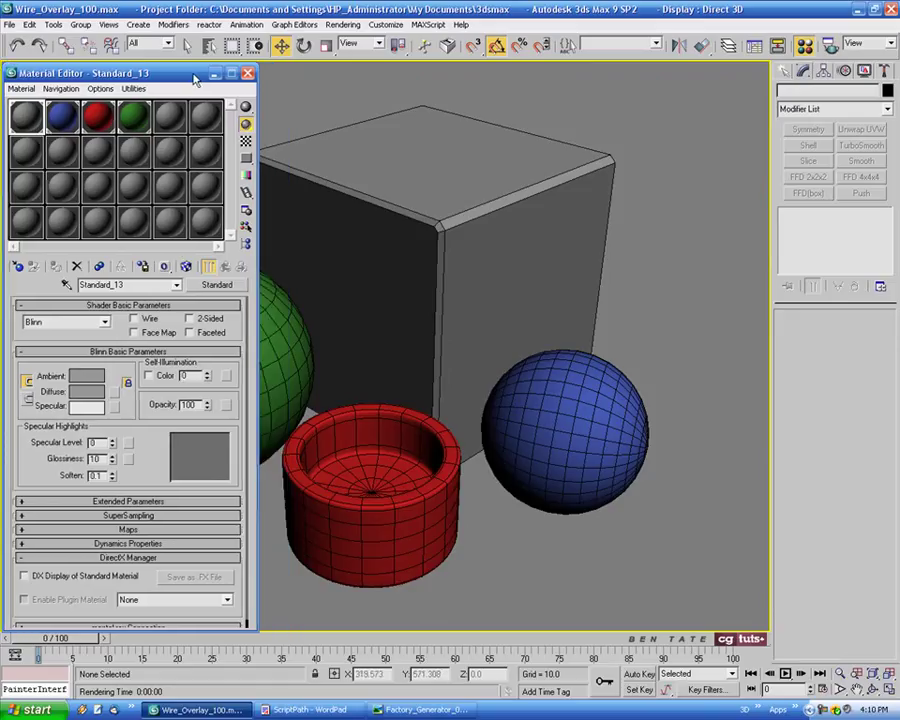
key(m)
middle_drag(390, 136, 388, 137)
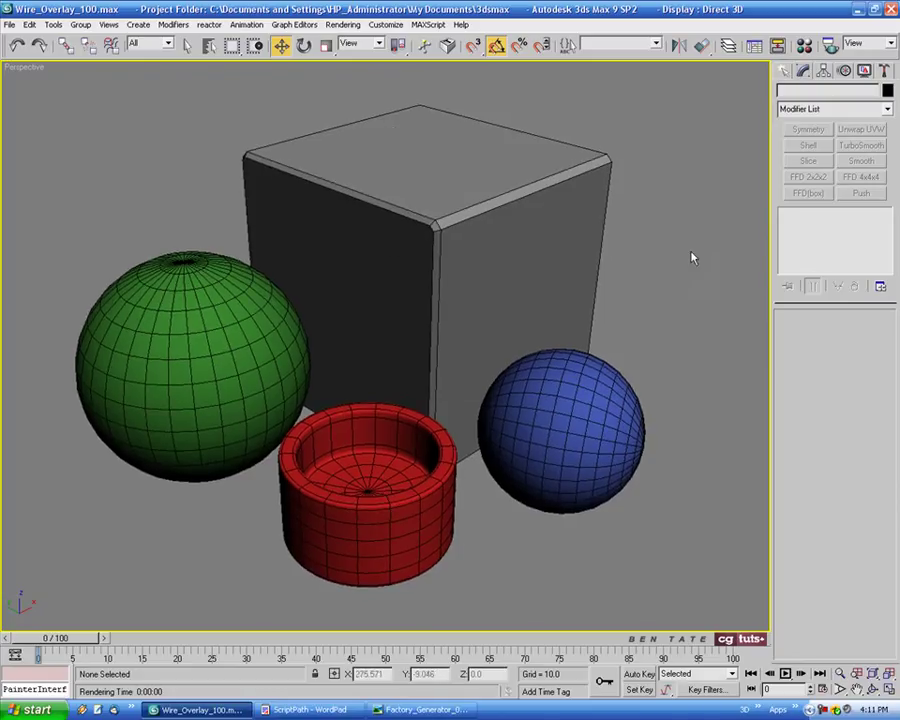
Clone all four objects in place as copies
click(466, 165)
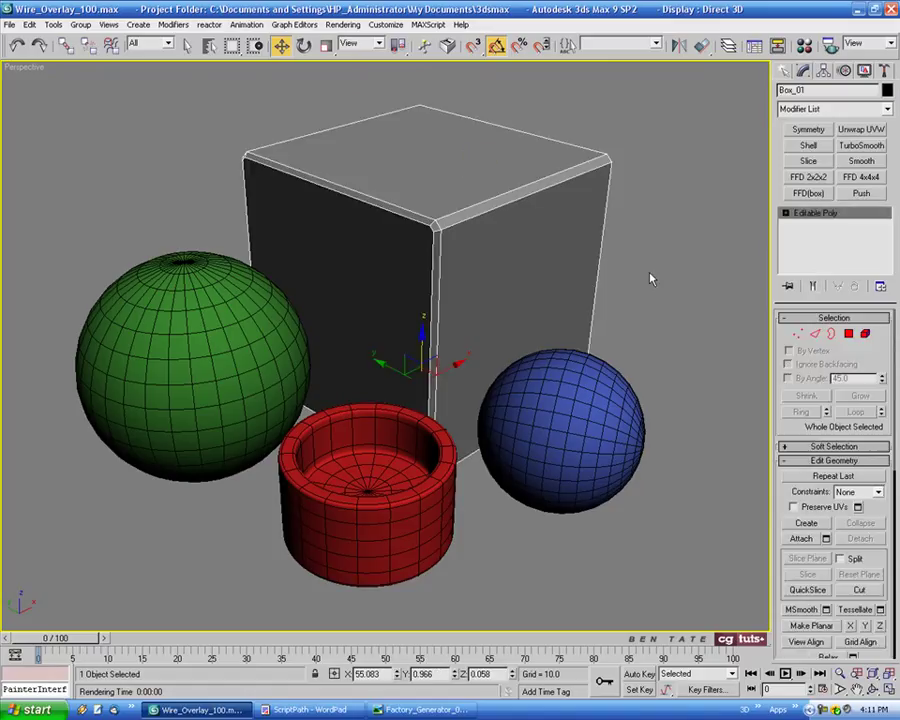
drag(142, 152, 665, 593)
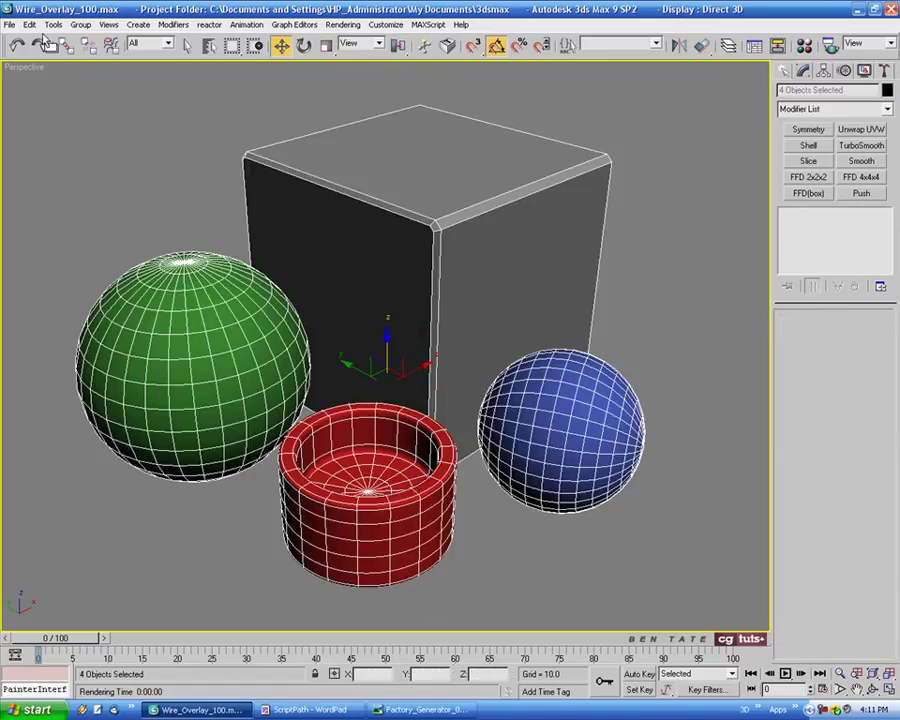
click(31, 25)
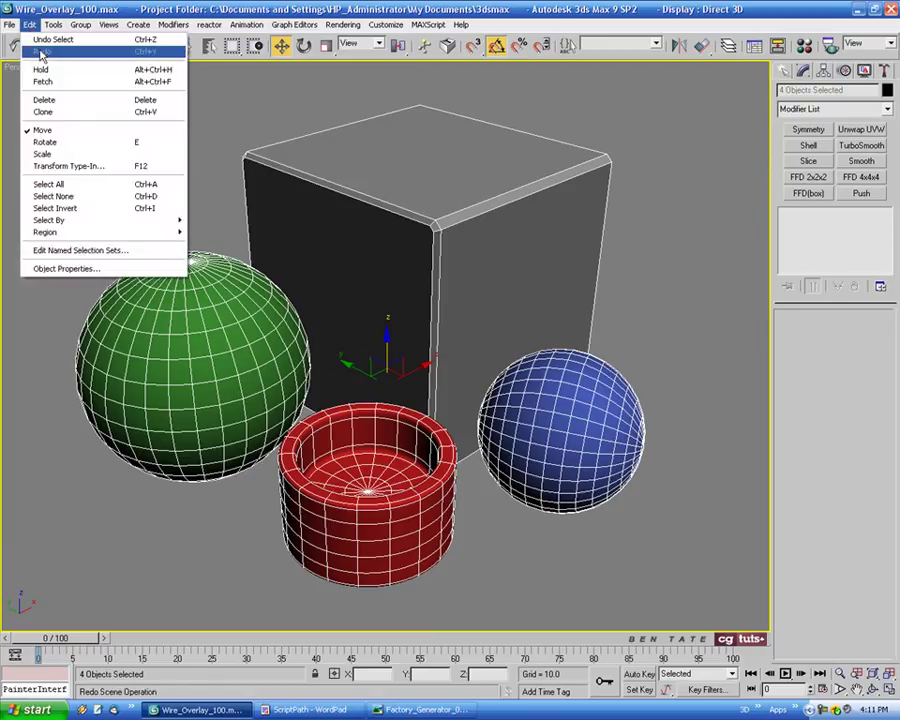
click(56, 113)
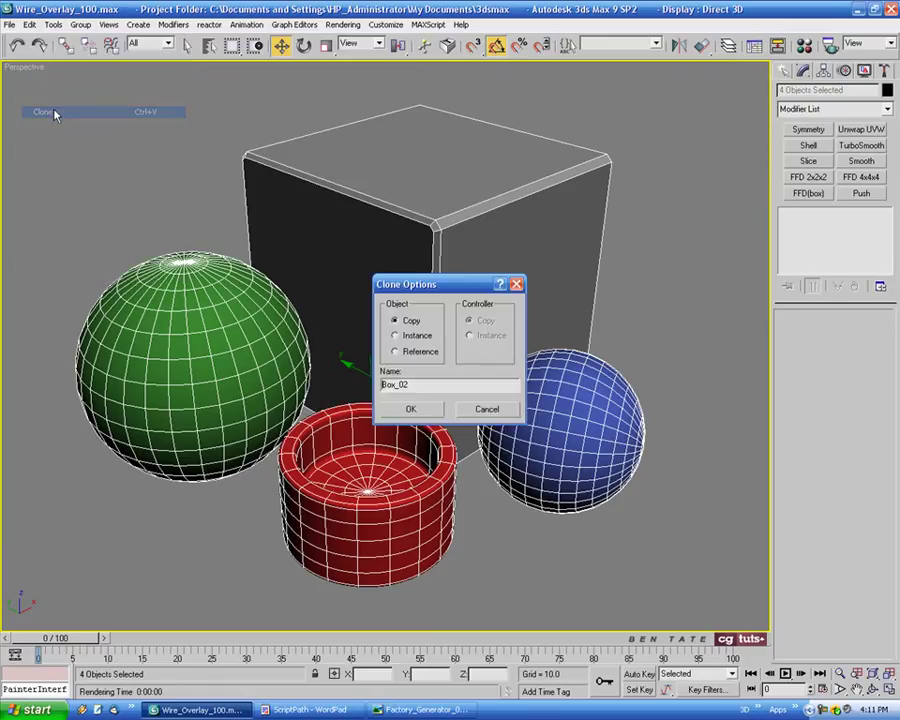
click(422, 414)
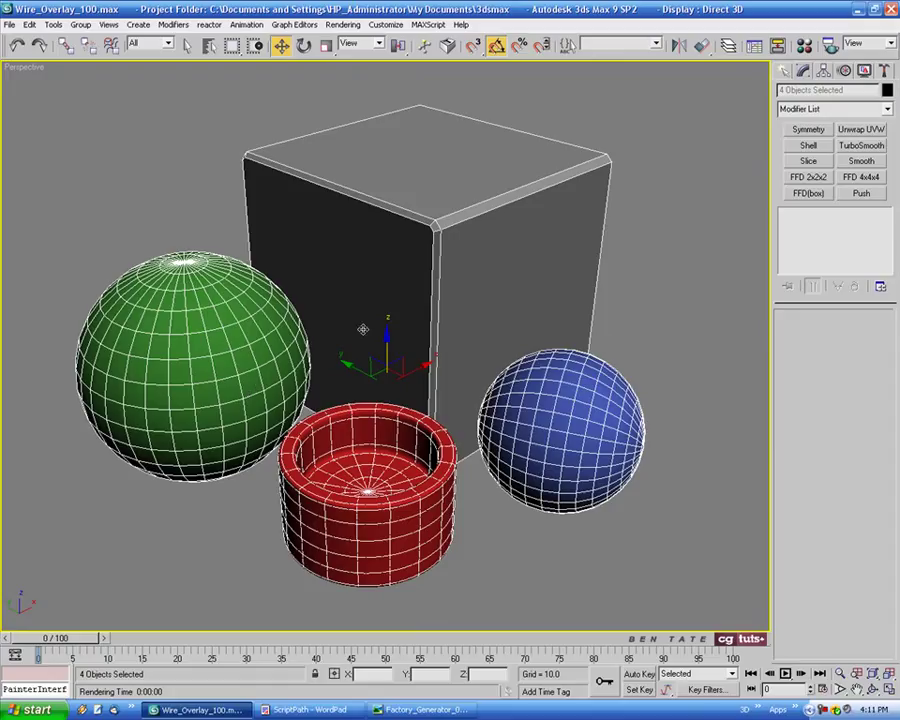
click(688, 312)
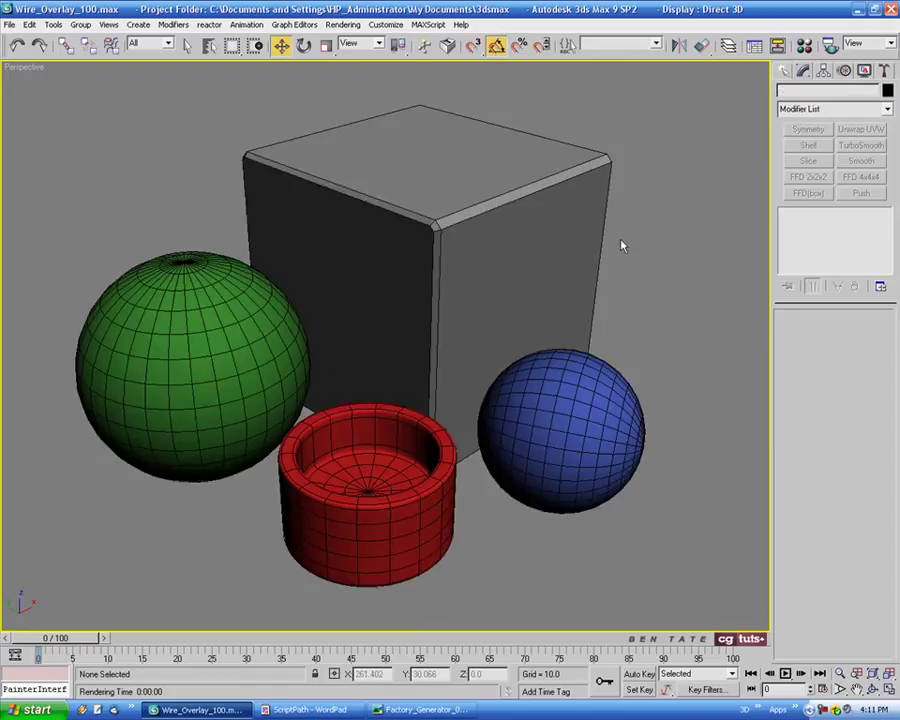
Apply a Push modifier to Box_02
key(h)
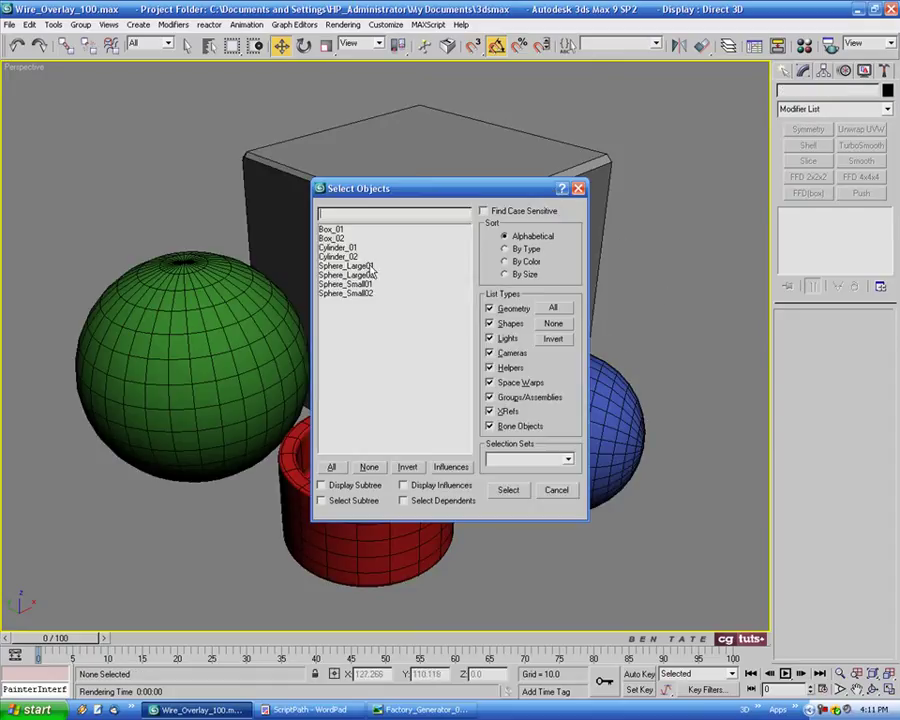
click(349, 240)
key(Return)
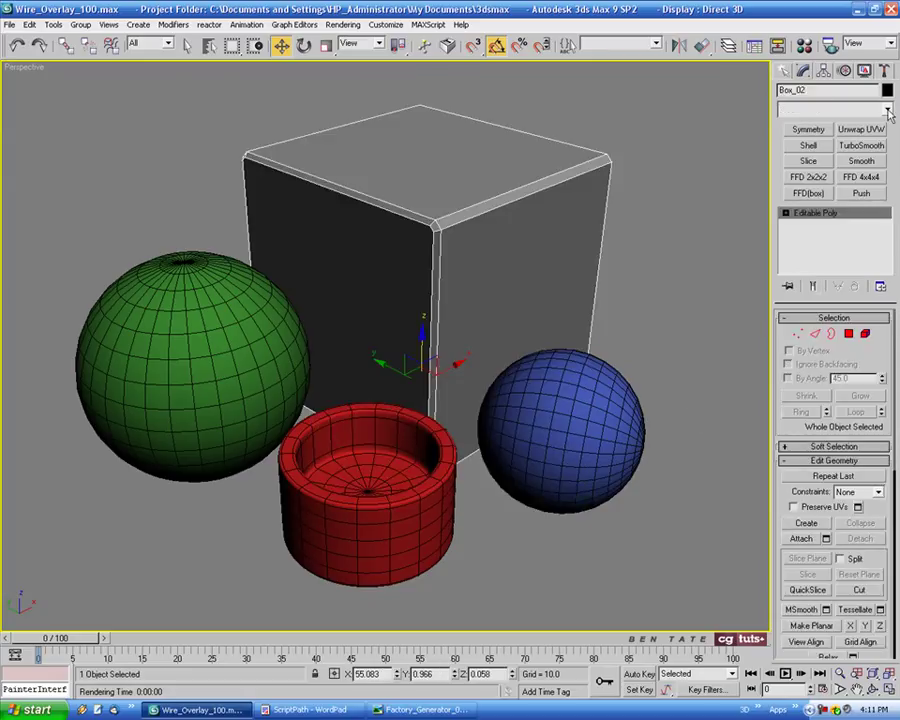
click(850, 108)
scroll(893, 200, down, 3)
scroll(893, 200, down, 6)
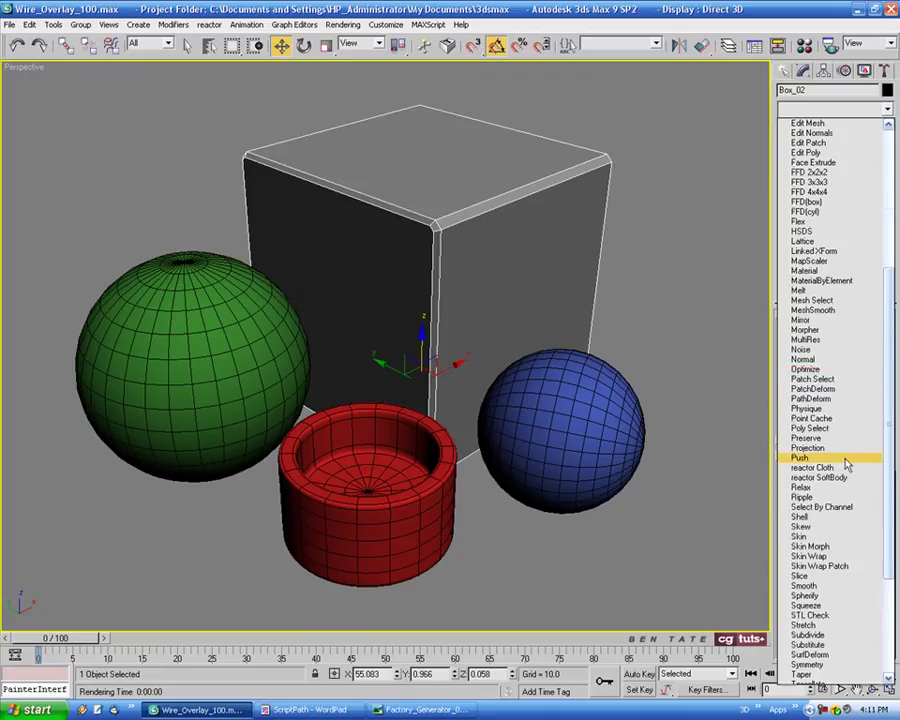
click(848, 457)
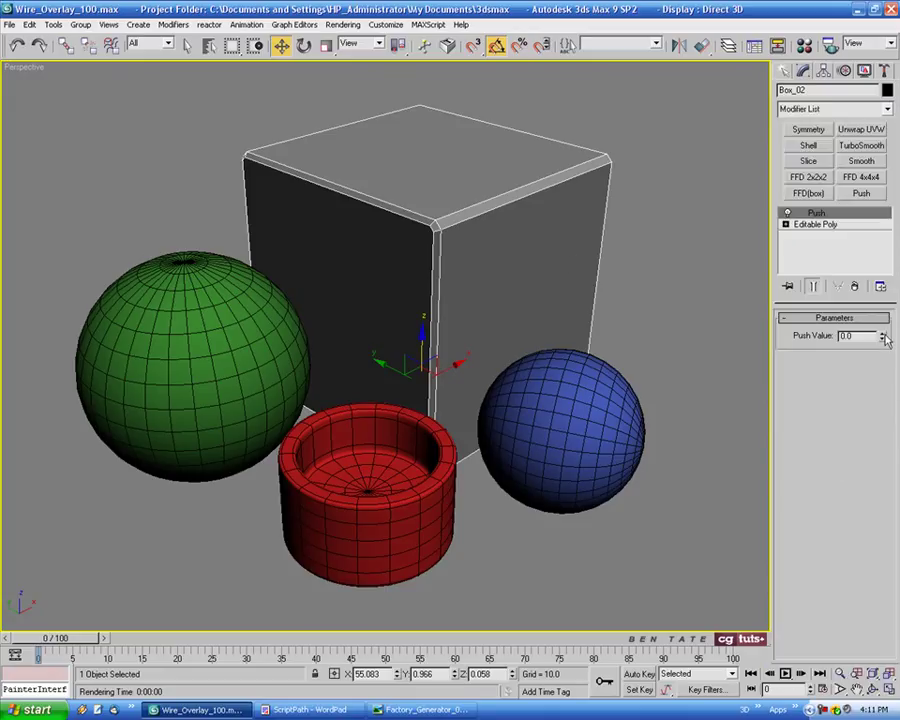
Try out a larger push on Box_02, ending with its Push Value set to 0.1
drag(884, 340, 877, 435)
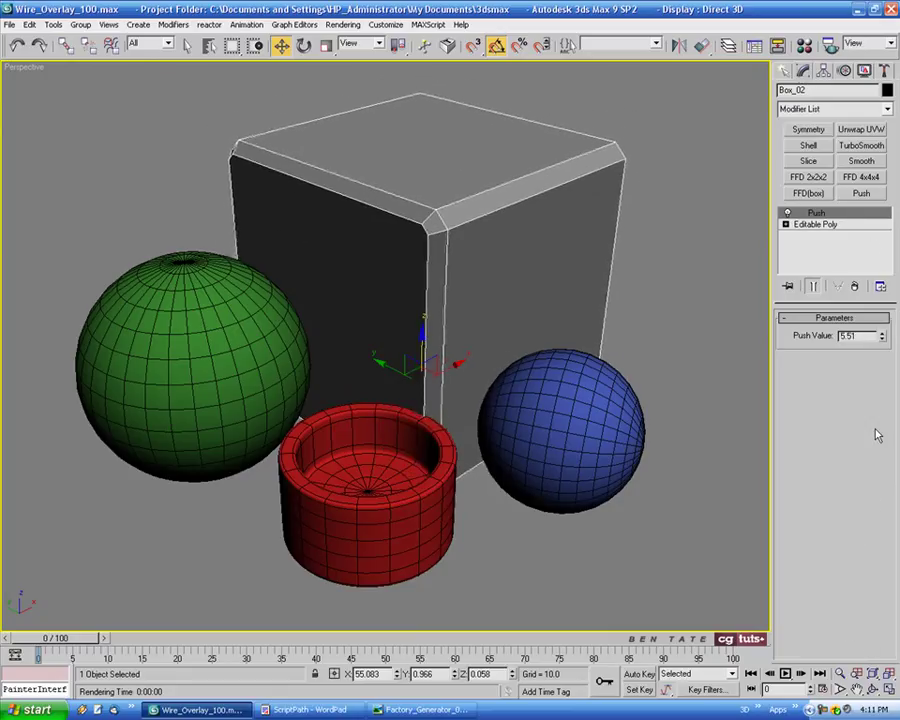
double_click(857, 336)
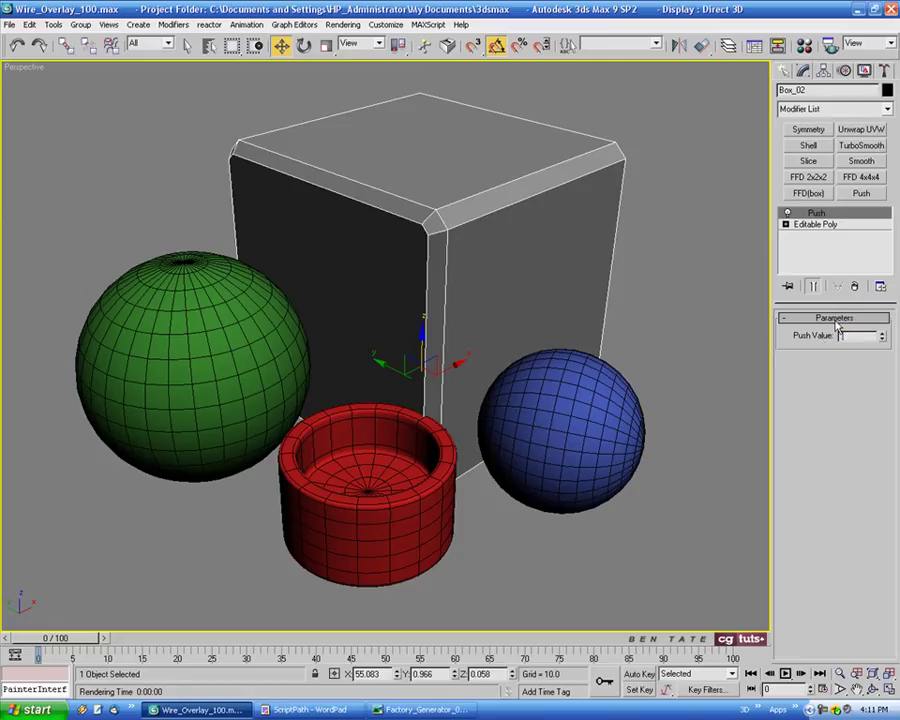
text(0.1)
key(Return)
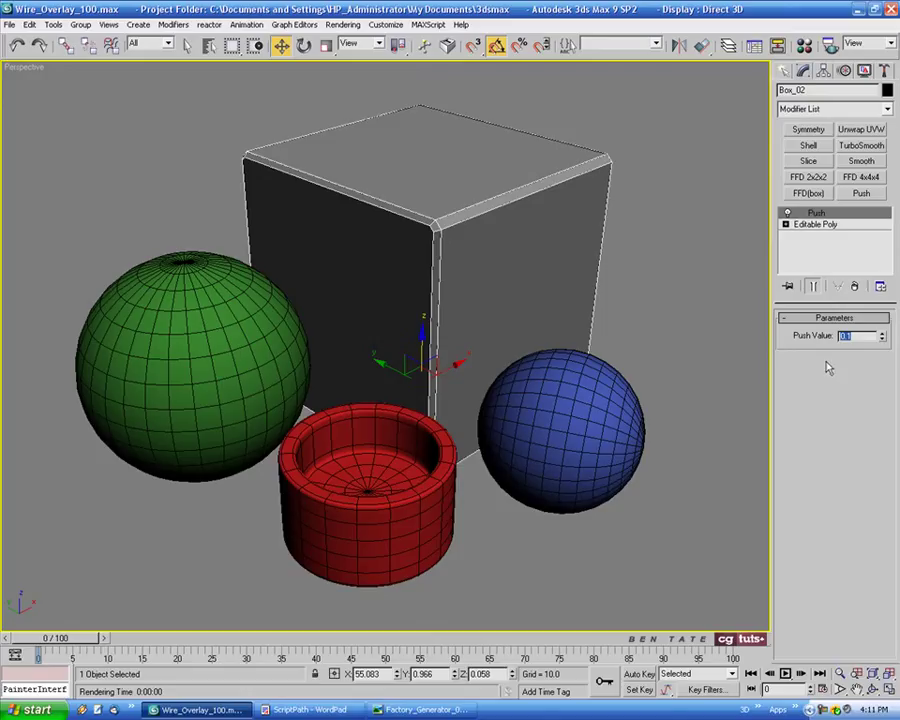
Copy the Push modifier from Box_02 and paste it onto Cylinder_02 above its TurboSmooth
right_click(818, 215)
click(743, 259)
click(711, 368)
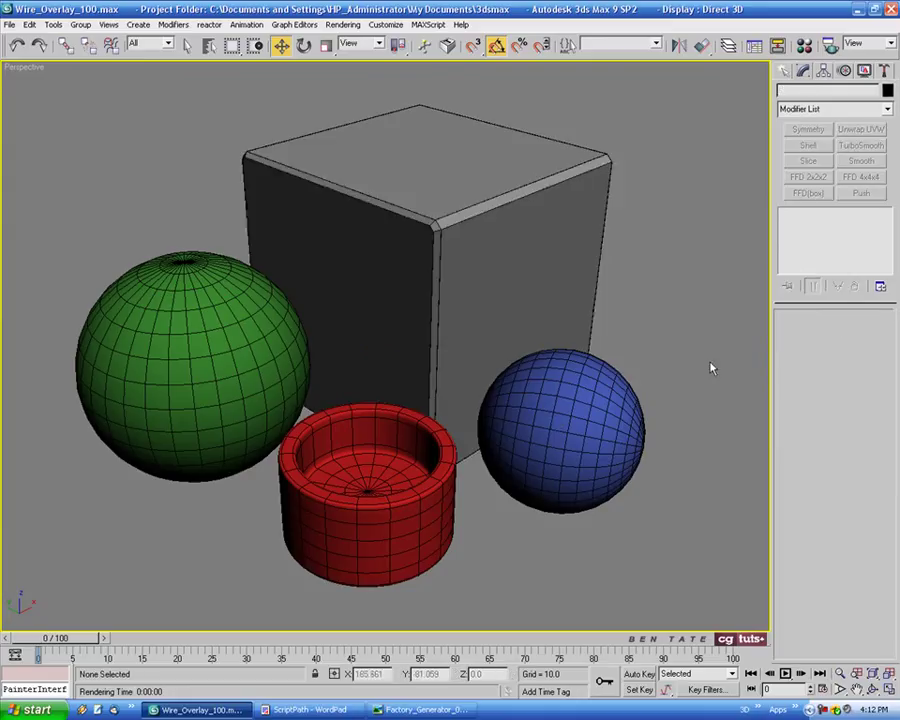
key(h)
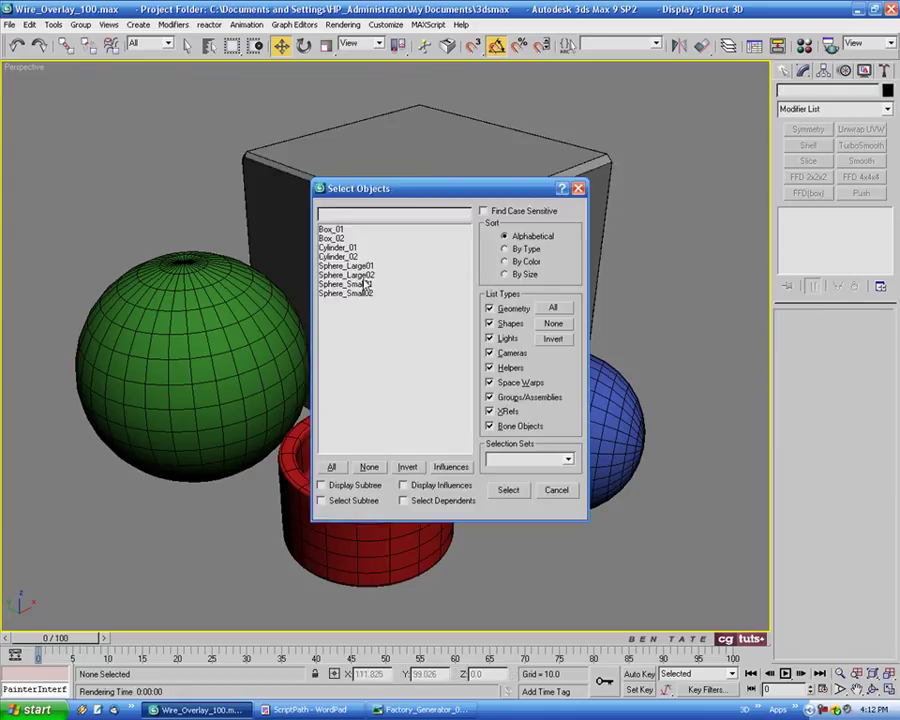
double_click(340, 256)
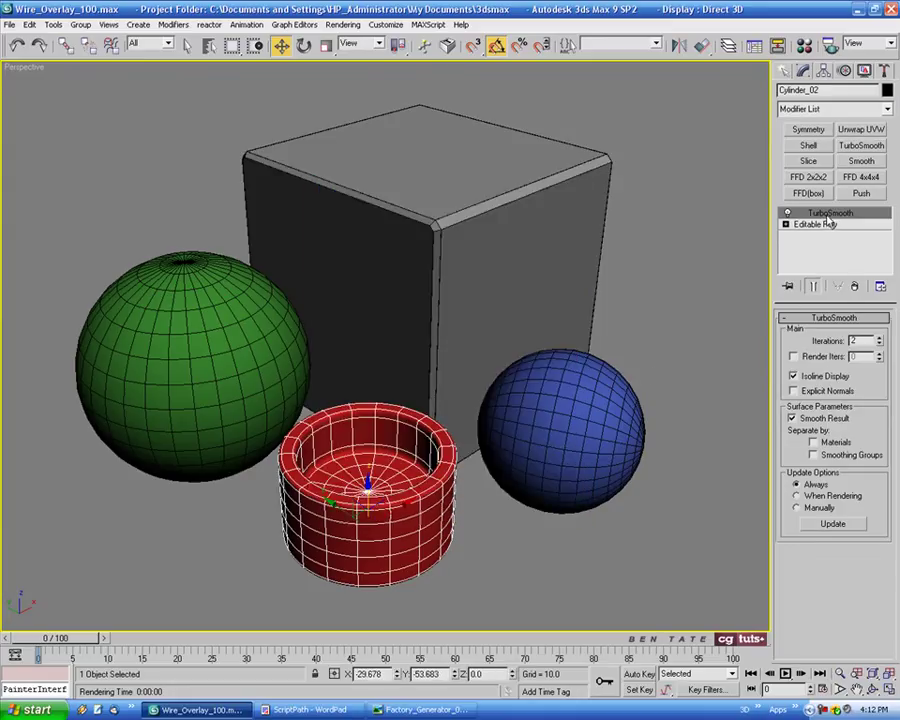
right_click(817, 215)
click(797, 270)
Paste the copied Push modifier onto Sphere_Large02 and Sphere_Small02
key(h)
click(374, 276)
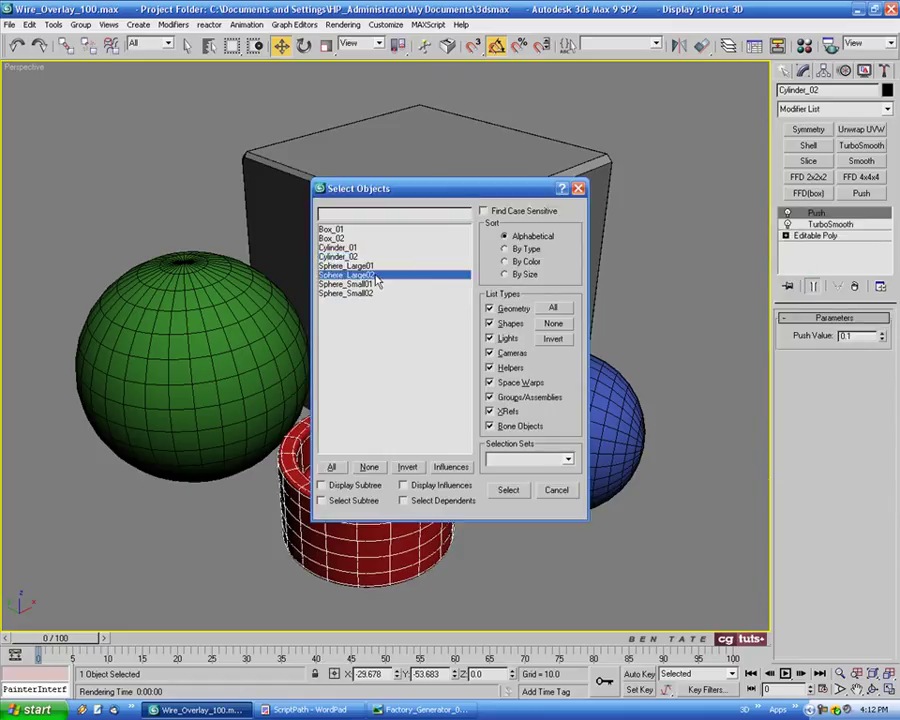
double_click(374, 276)
right_click(835, 217)
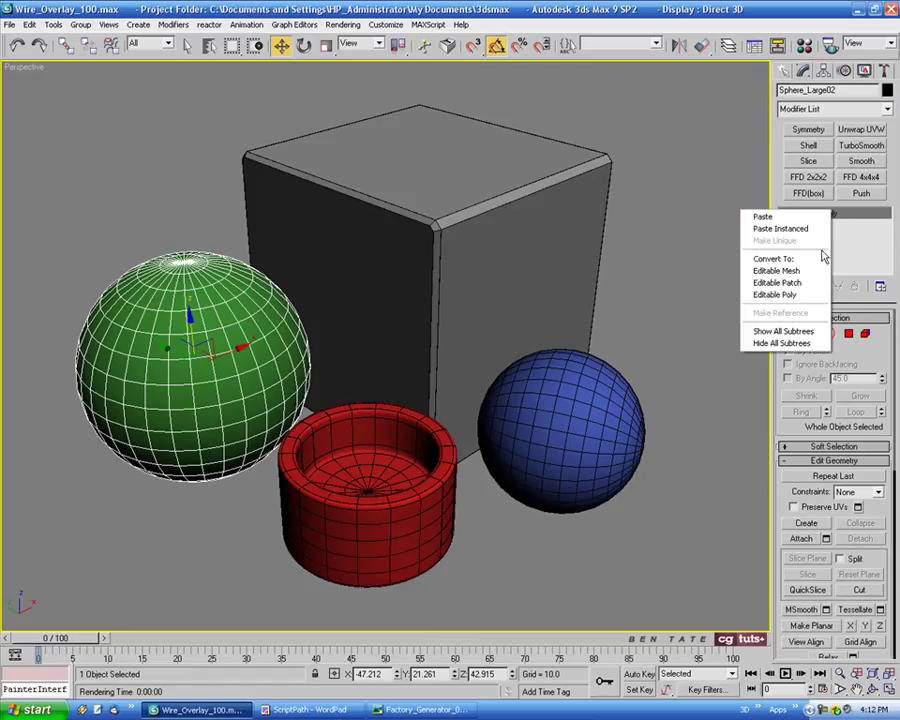
click(758, 216)
key(h)
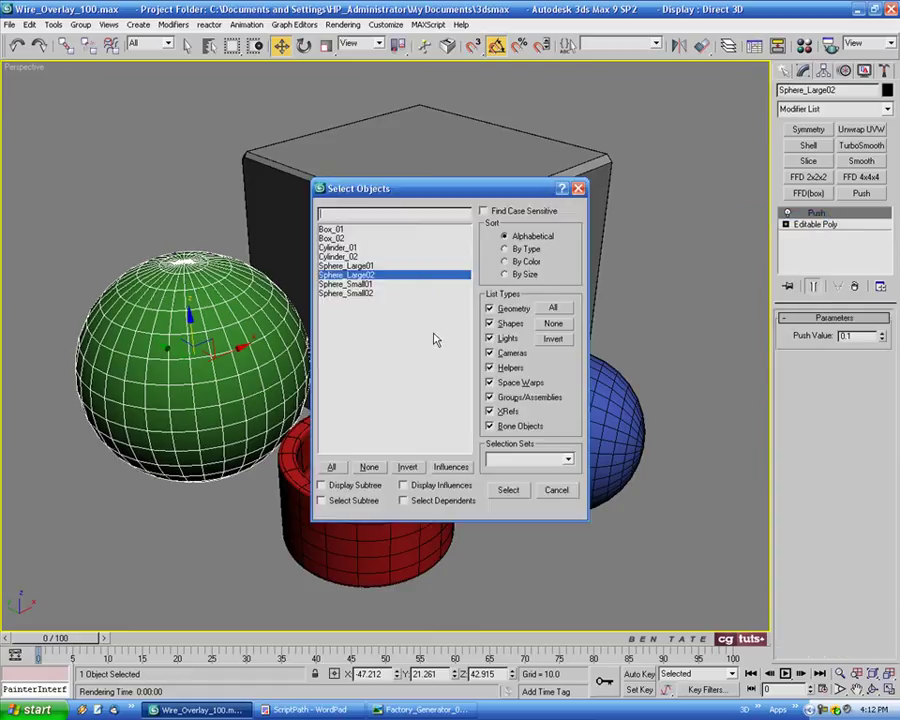
double_click(394, 296)
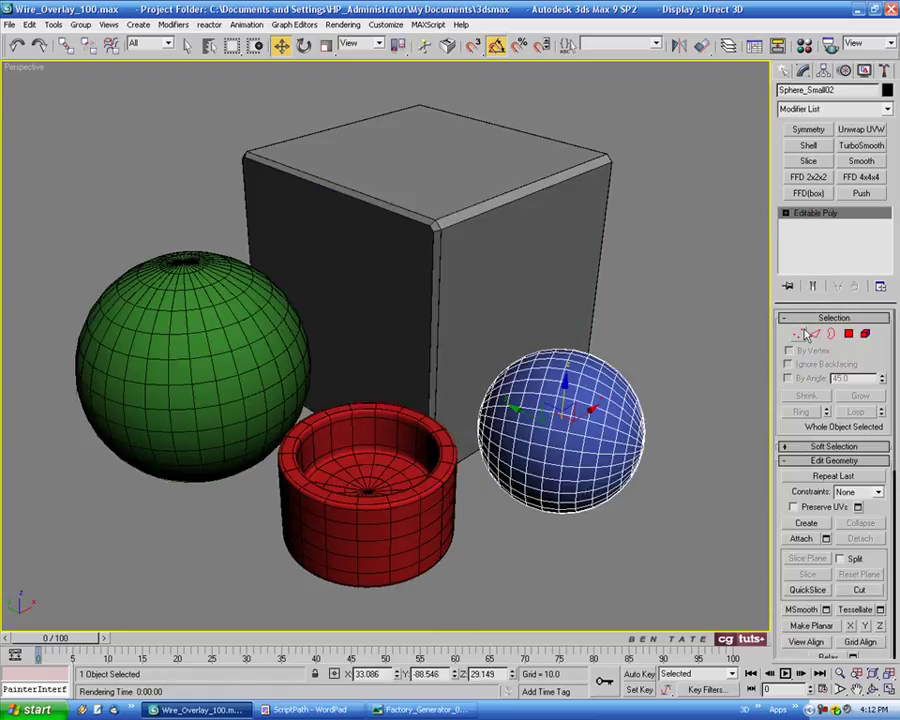
right_click(828, 222)
click(756, 220)
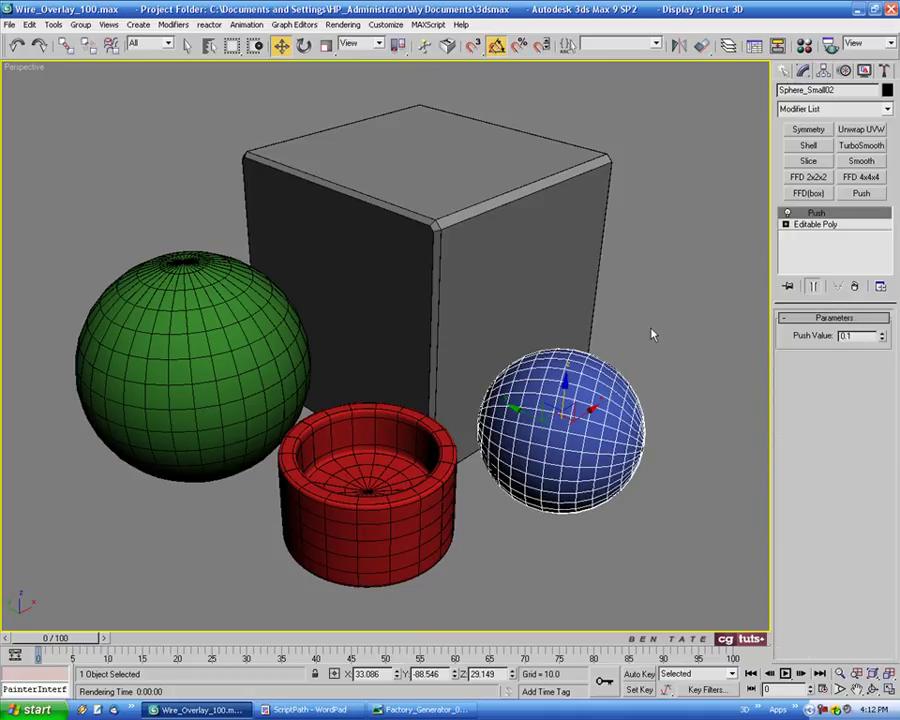
Test-render the perspective view with the Default Scanline Renderer to check the coloured objects, closing the render windows
key(shift+q)
key(F10)
click(468, 172)
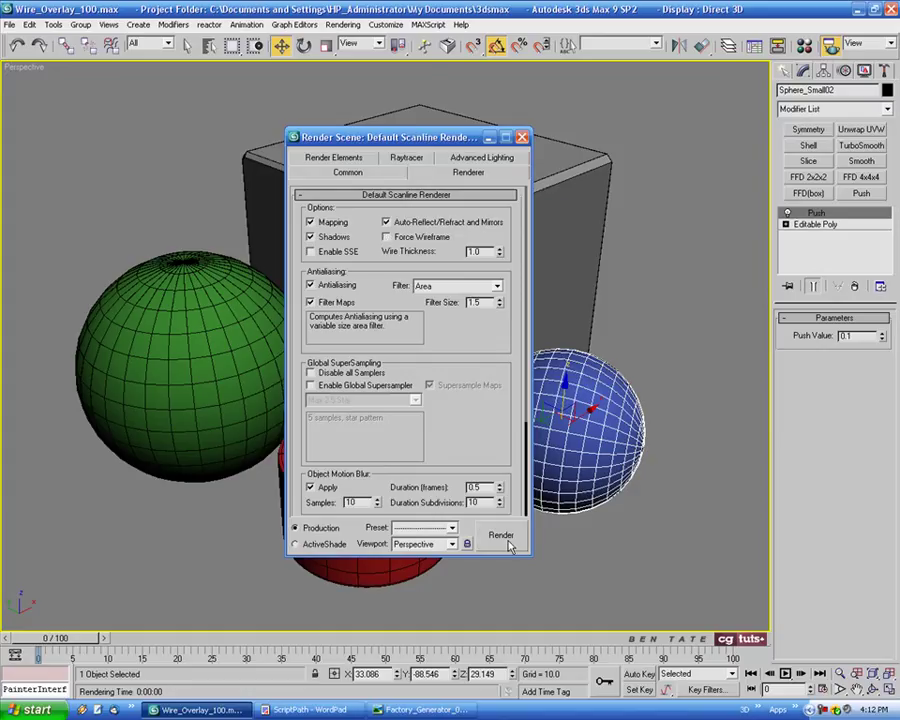
click(505, 537)
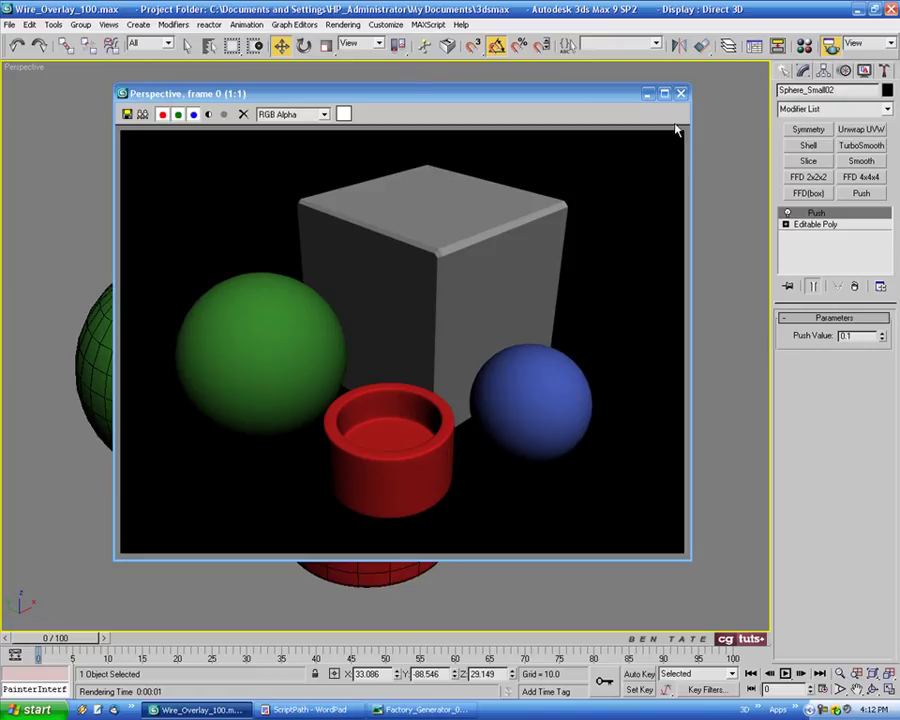
click(681, 94)
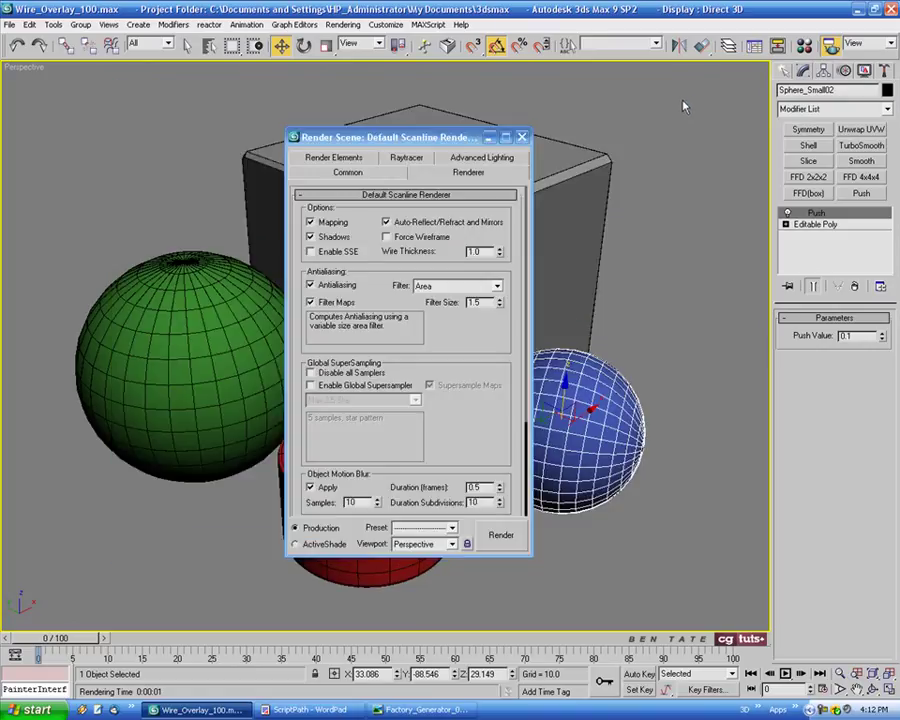
click(522, 137)
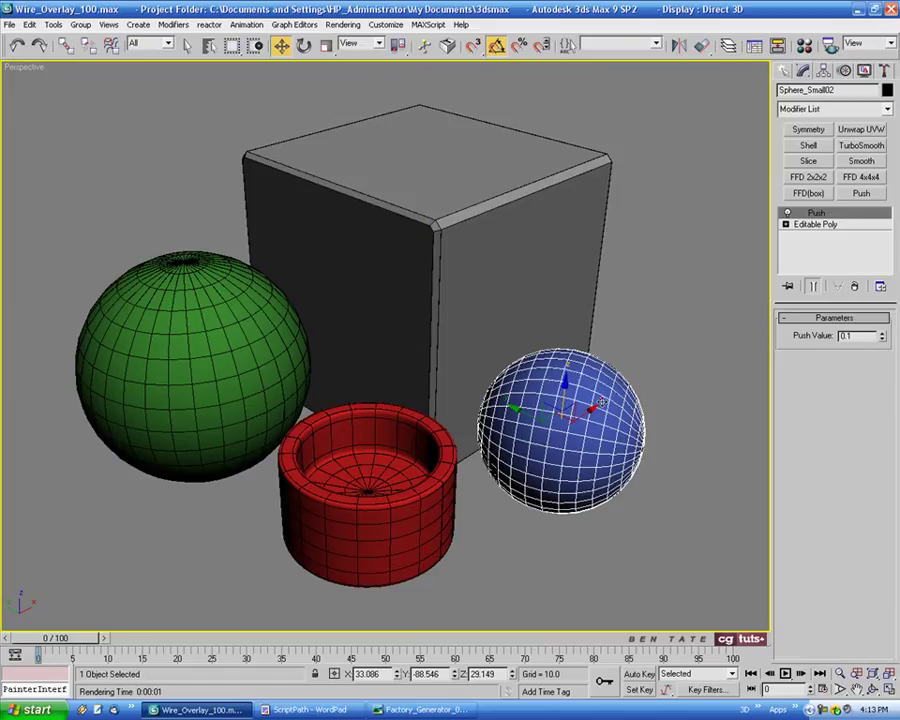
Turn on Wire for the unused Standard_5 material and open its enlarged sample preview
key(m)
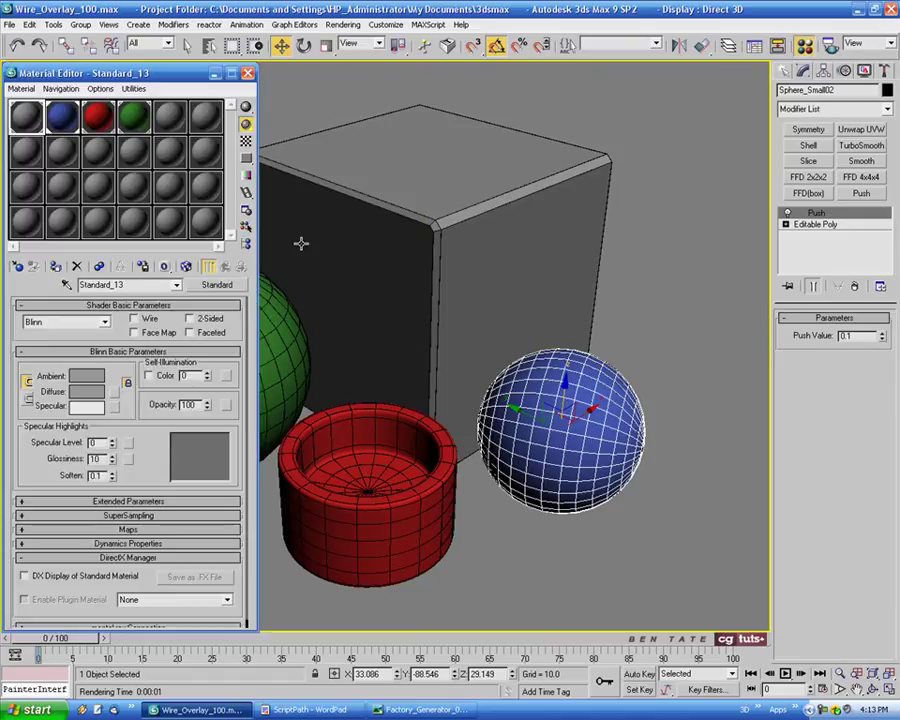
click(172, 117)
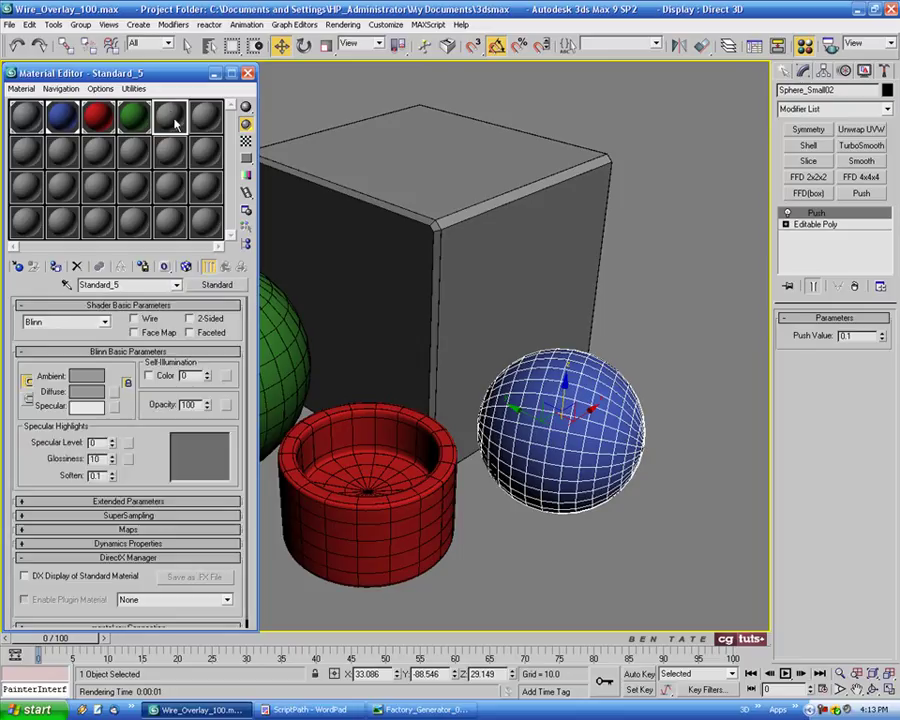
click(135, 319)
double_click(172, 117)
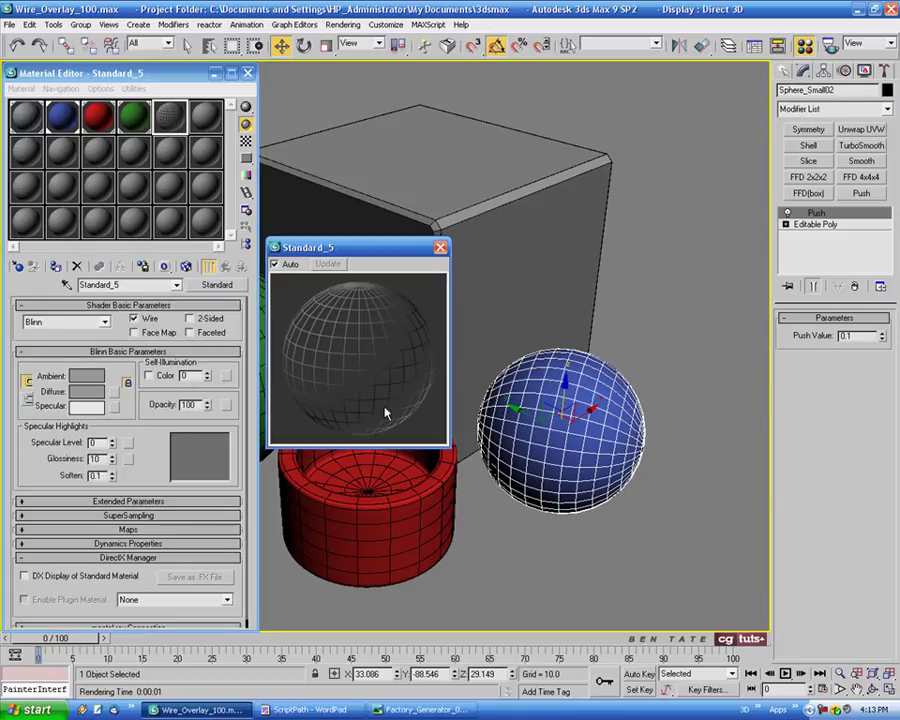
Set the diffuse colour of the Standard_5 wire material to black and close its enlarged preview
click(80, 393)
mouse_move(378, 128)
mouse_down()
mouse_move(393, 82)
mouse_move(370, 157)
mouse_move(280, 198)
mouse_up()
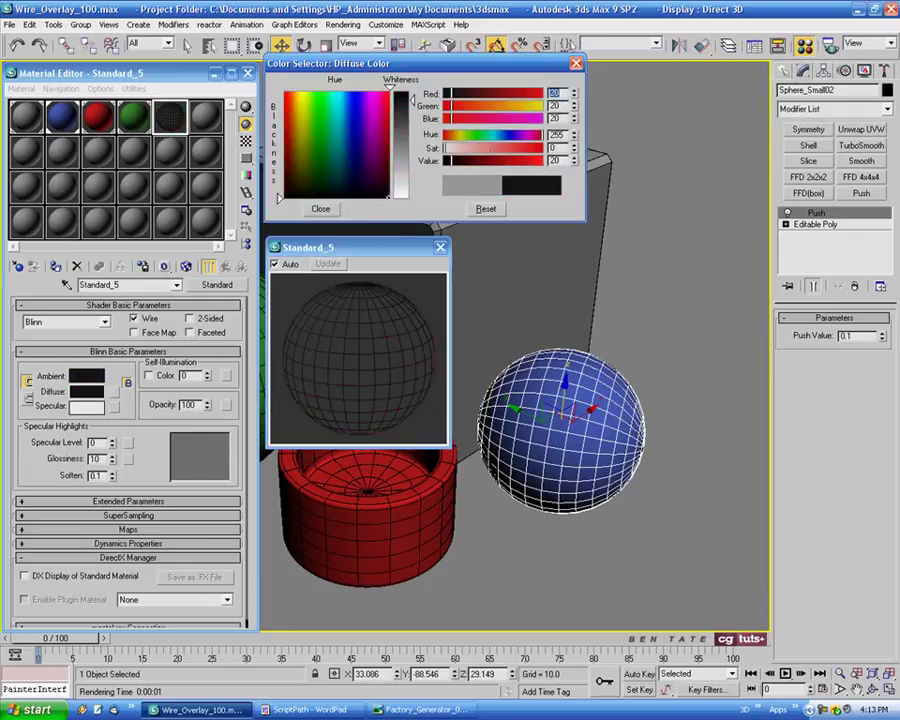
click(333, 210)
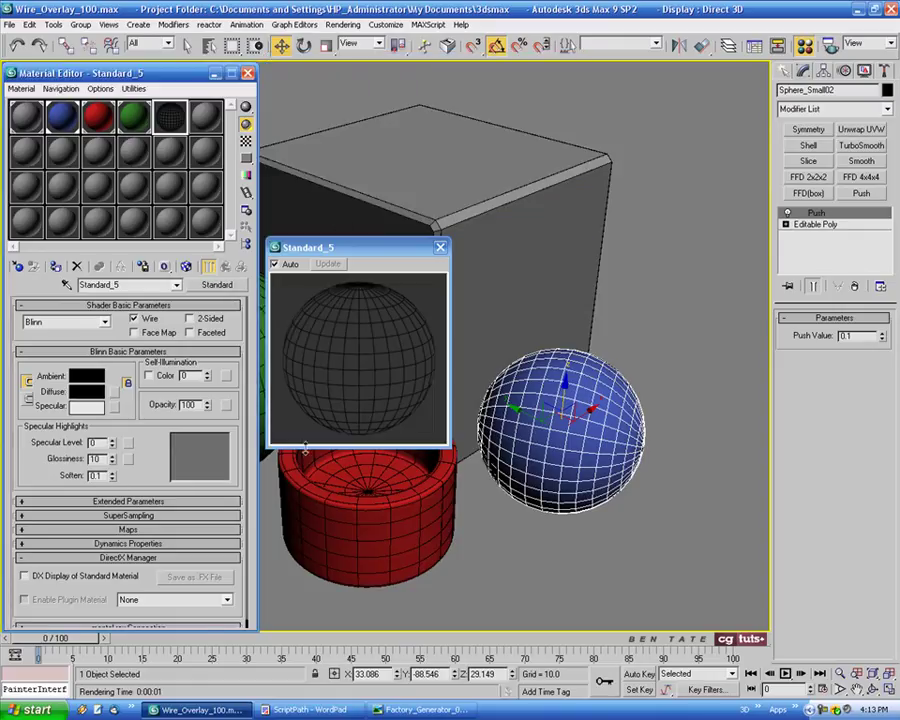
click(440, 247)
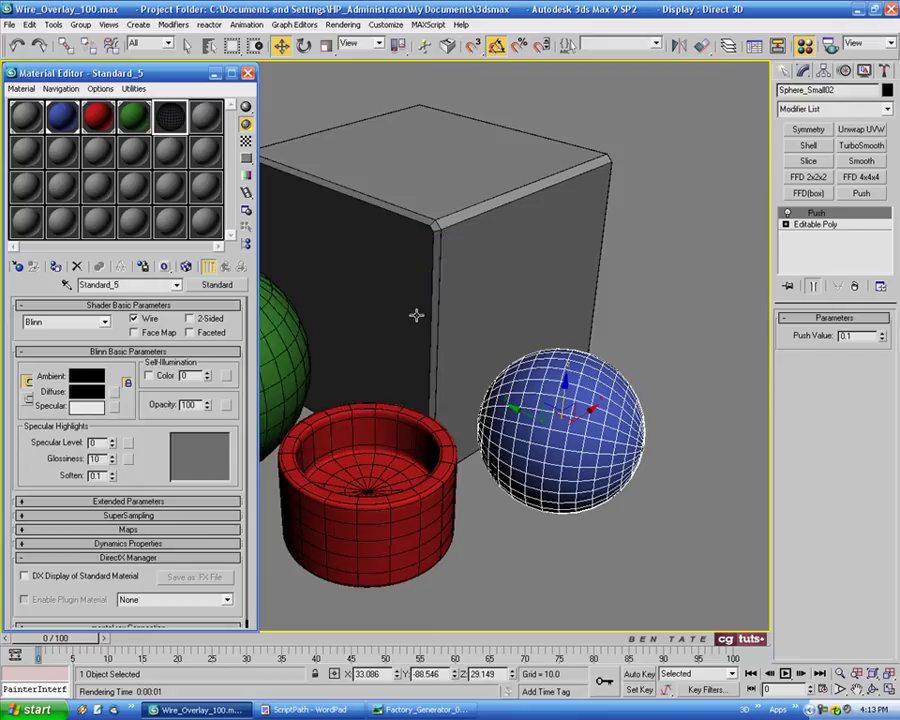
Assign the black Standard_5 wire material to the copies Box_02, Cylinder_02, Sphere_Large02 and Sphere_Small02
key(h)
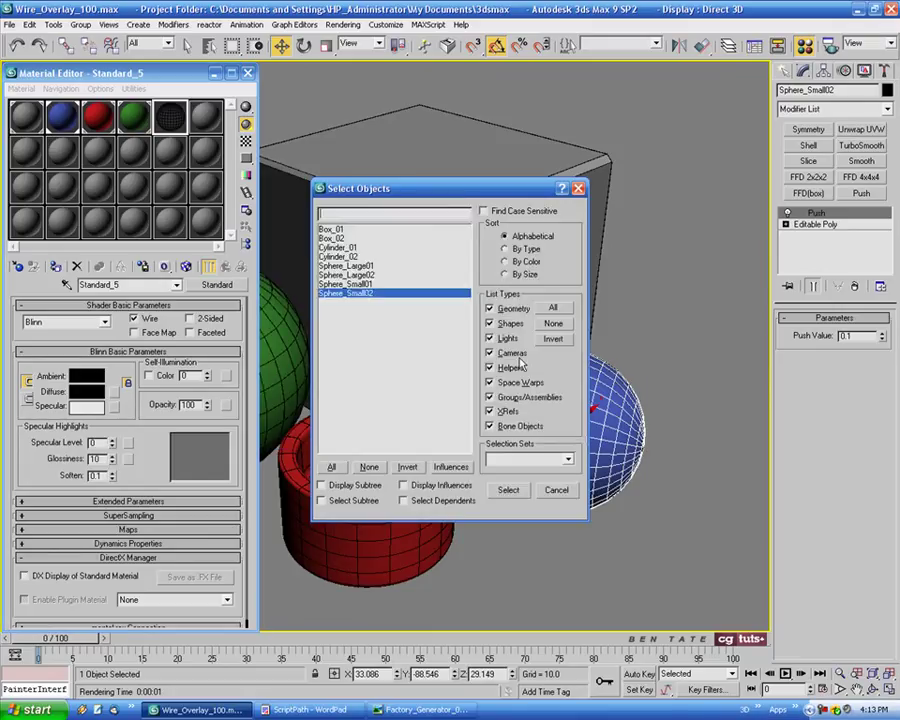
click(358, 238)
ctrl+click(362, 256)
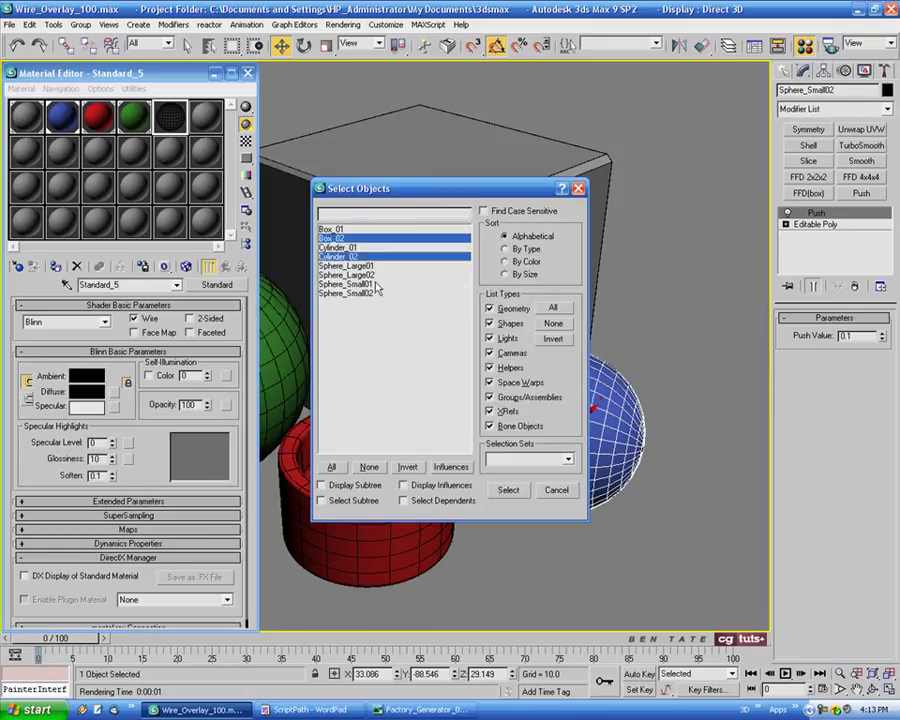
ctrl+click(374, 266)
ctrl+click(372, 292)
click(507, 490)
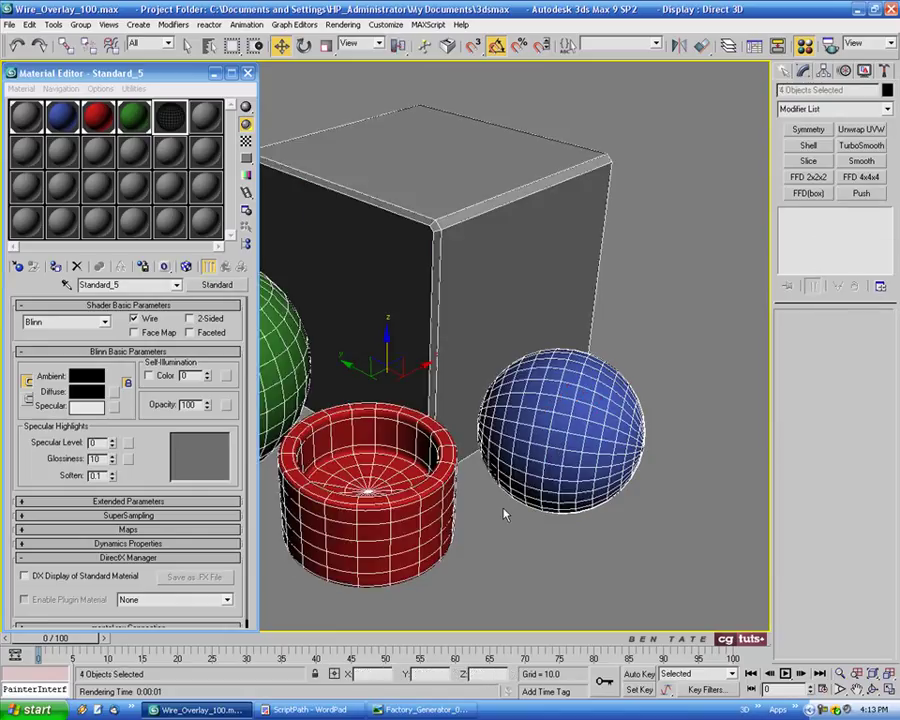
click(170, 117)
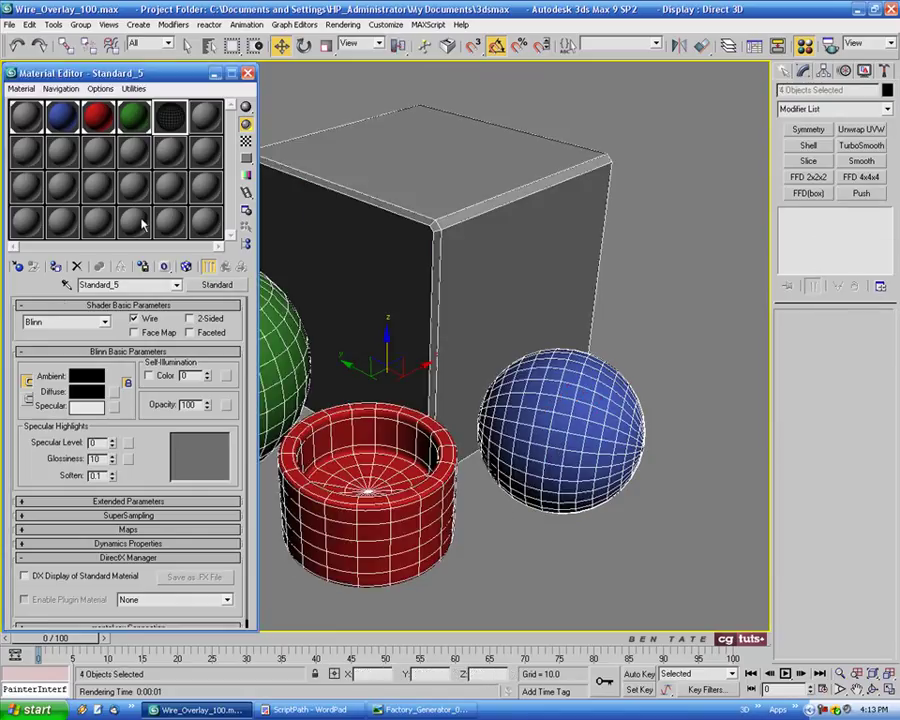
click(55, 266)
key(m)
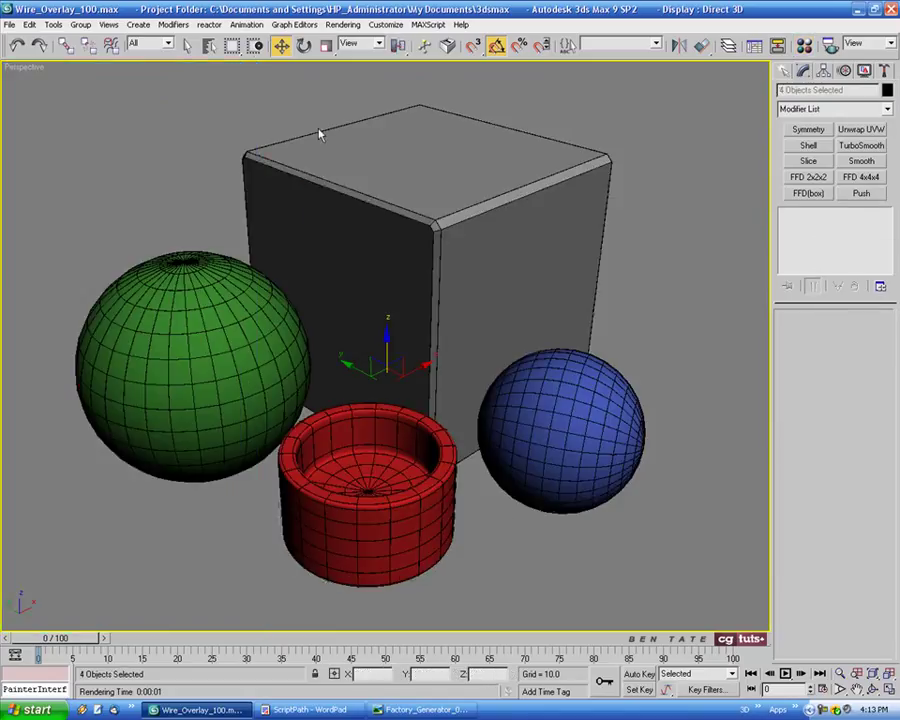
click(684, 331)
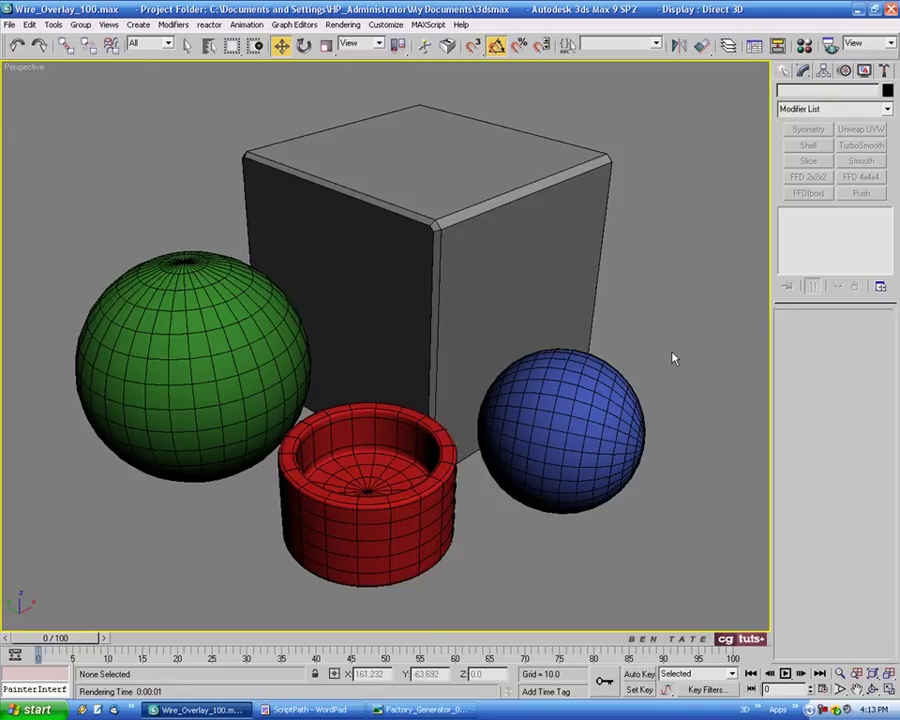
Render the perspective view and inspect the objects up close around the small blue sphere
key(shift+q)
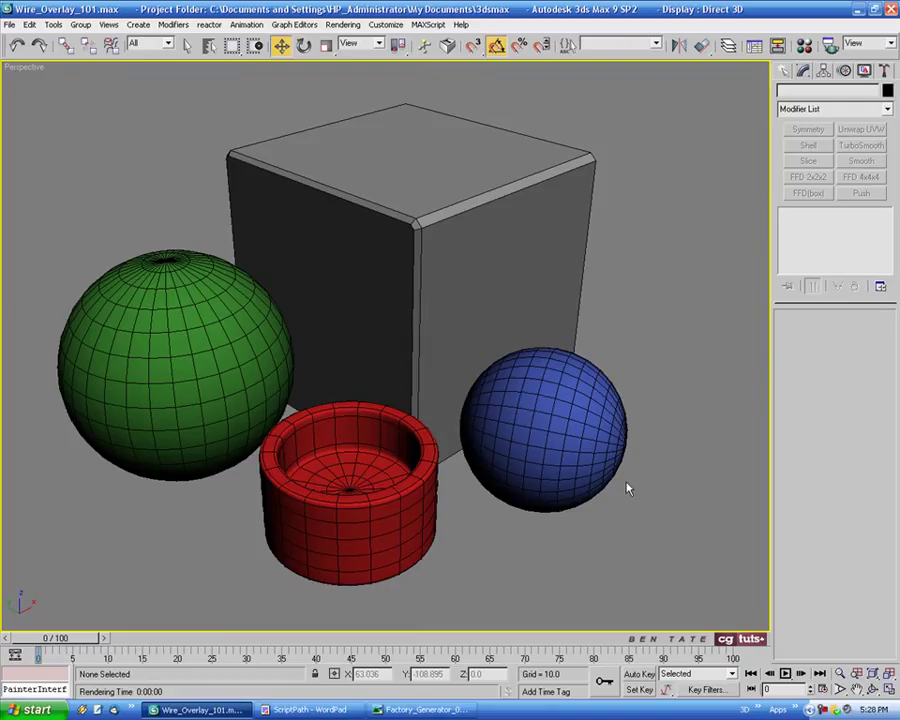
middle_drag(639, 534, 560, 520)
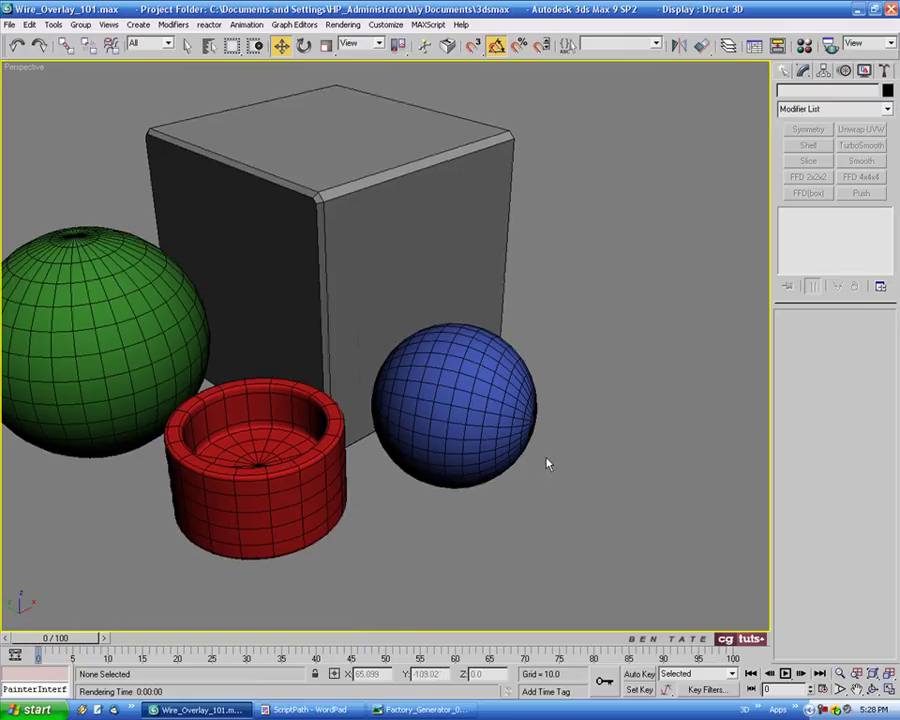
scroll(474, 406, up, 3)
scroll(579, 426, up, 1)
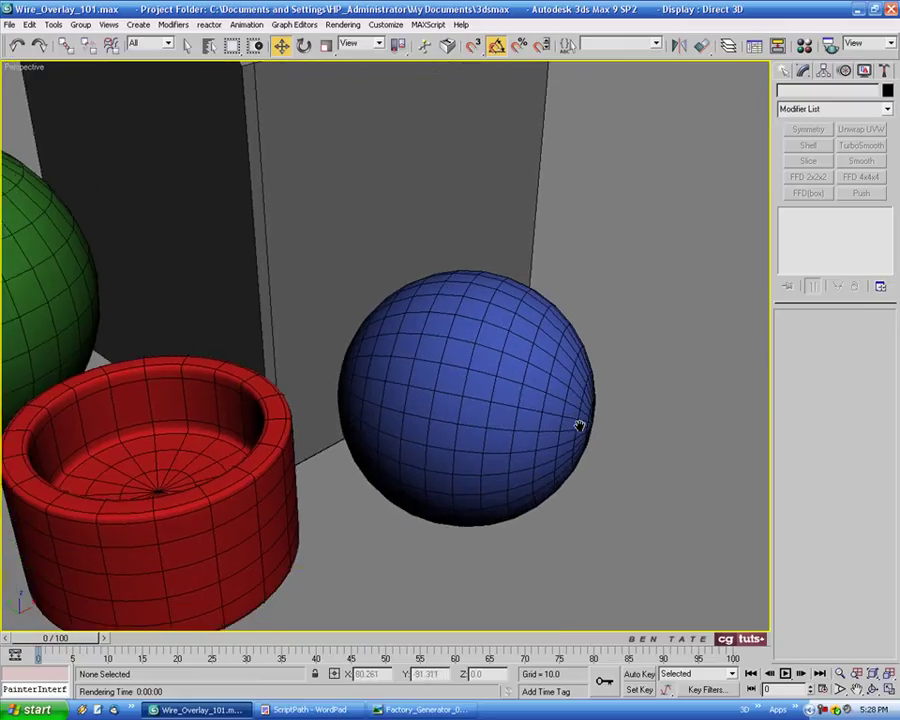
scroll(582, 440, down, 4)
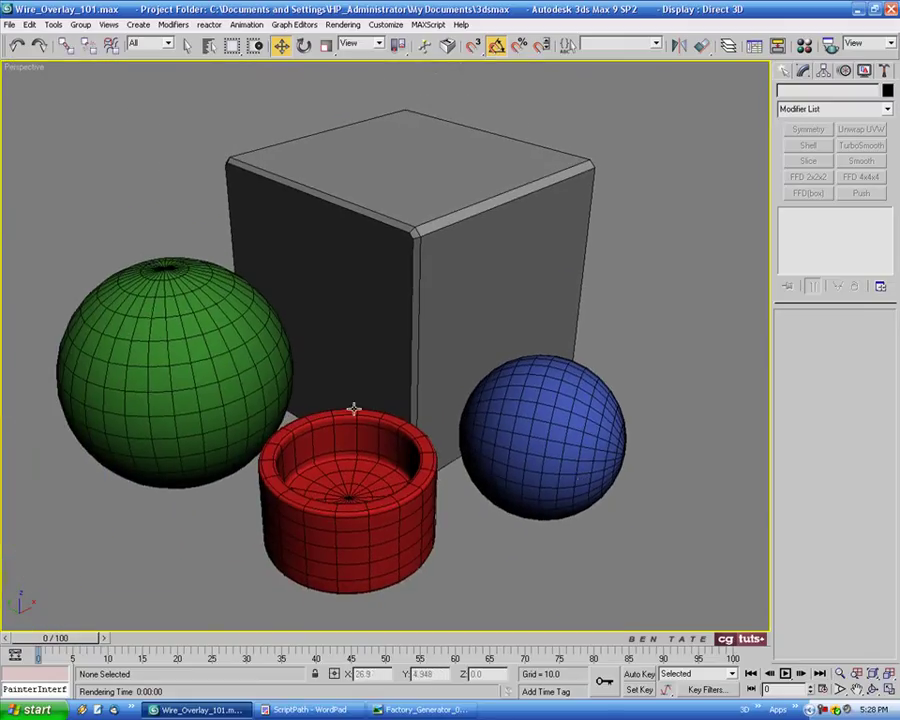
Change the diffuse colour of the Standard_5 wire material to white and test-render the perspective view
middle_drag(610, 490, 615, 482)
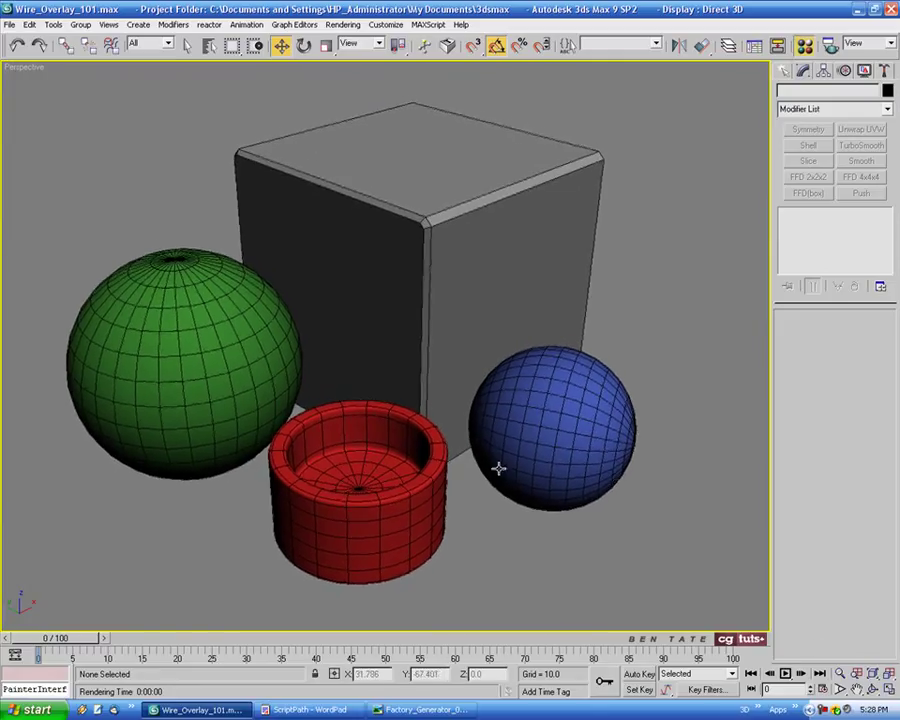
key(m)
drag(153, 75, 165, 87)
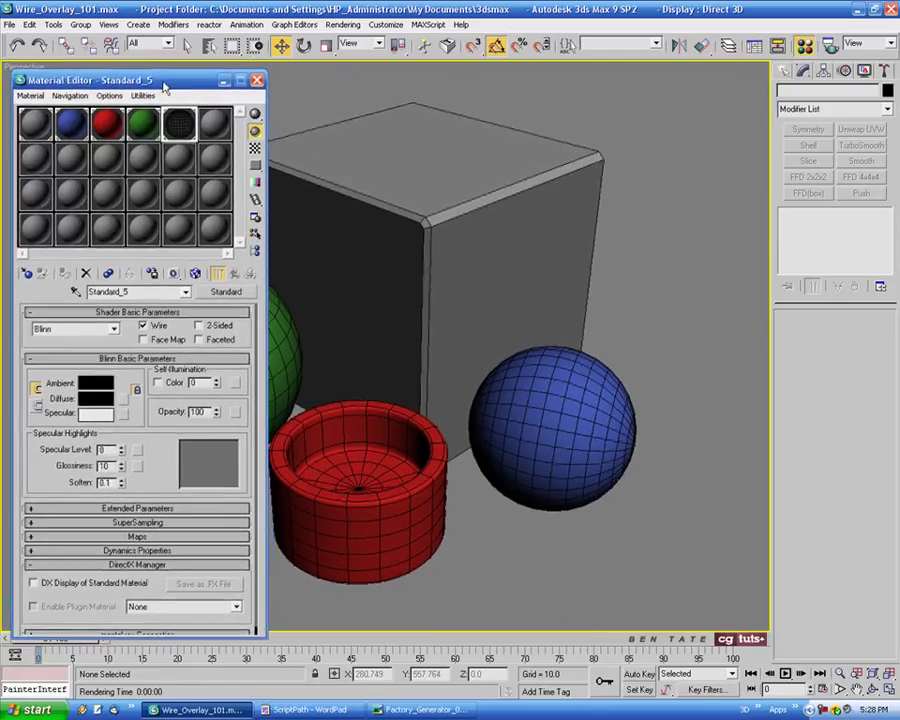
click(86, 390)
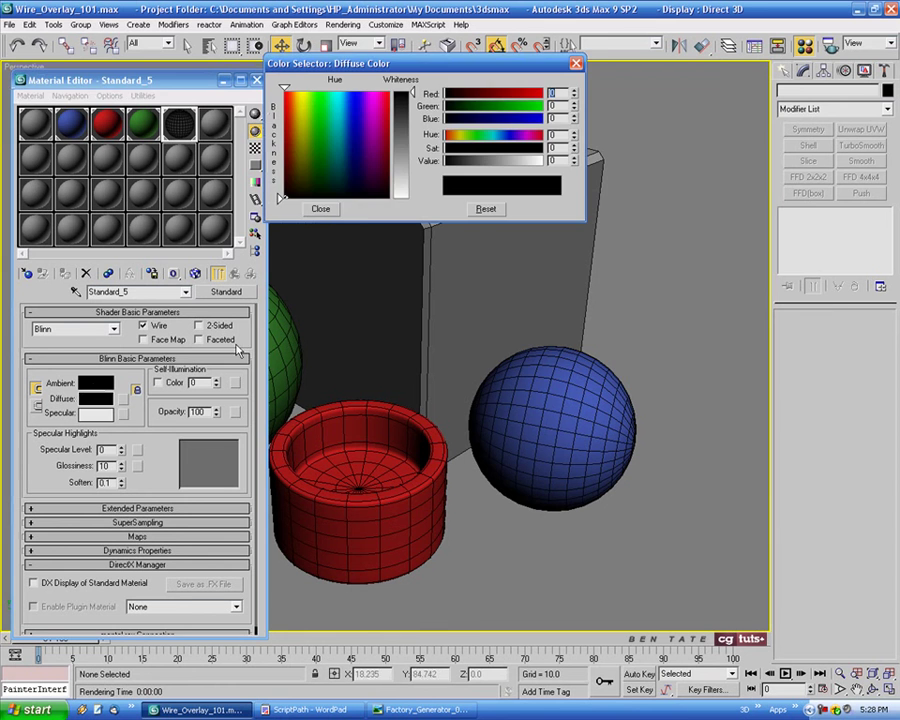
drag(405, 95, 405, 197)
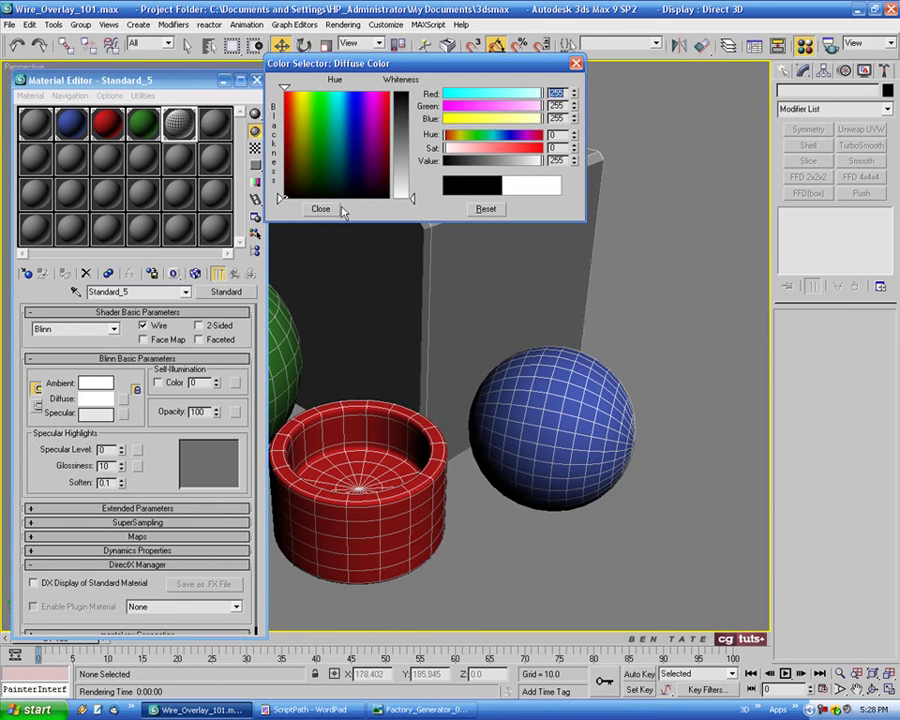
click(331, 209)
key(shift+q)
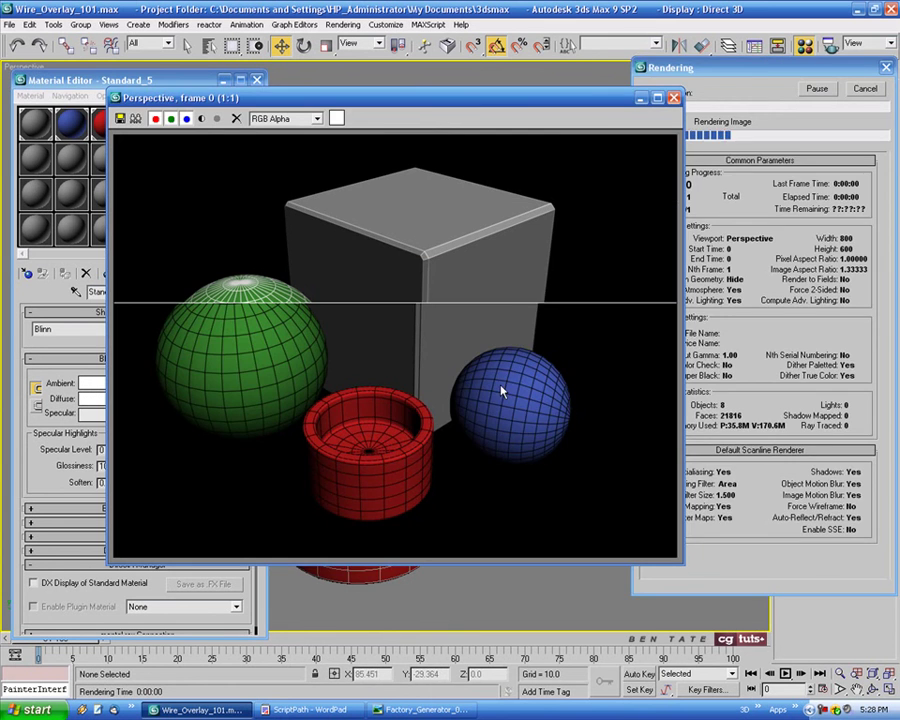
click(677, 95)
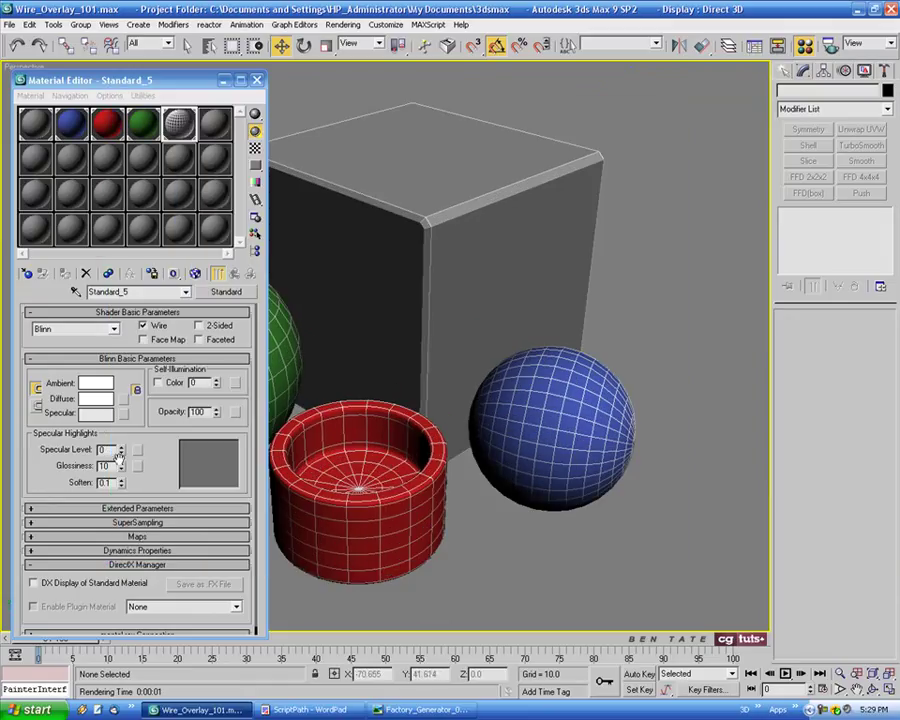
Set the self-illumination of the white Standard_5 wire material to 100 and render the perspective view again
double_click(195, 382)
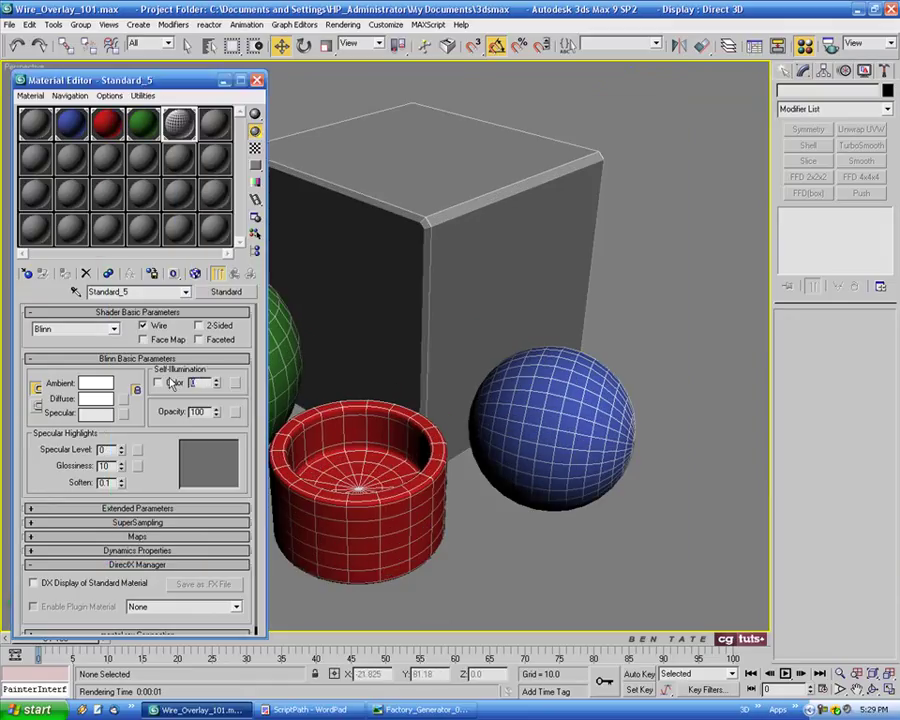
key(Return)
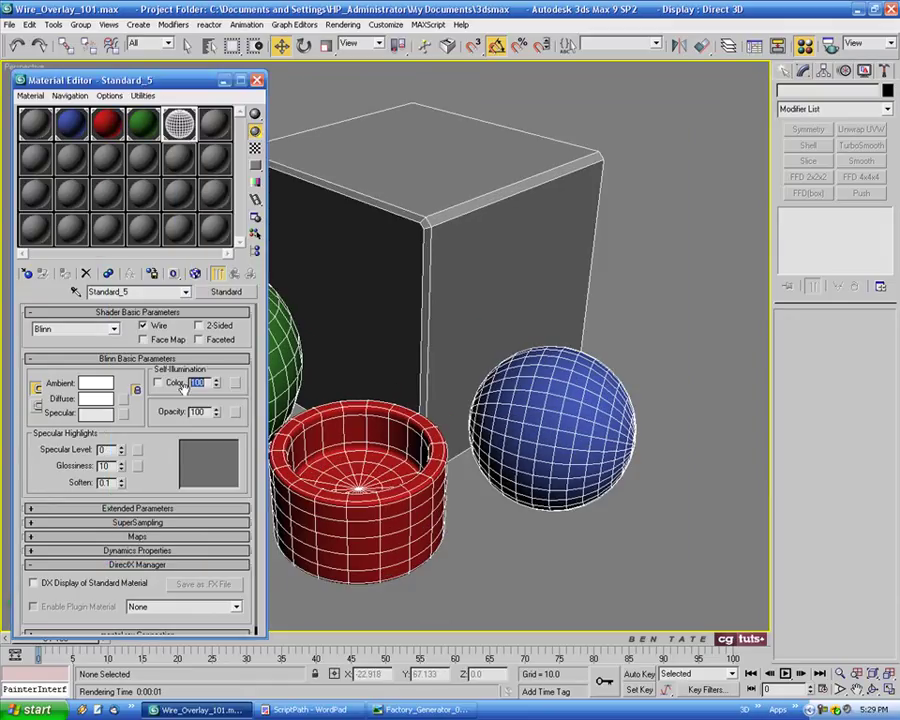
key(F9)
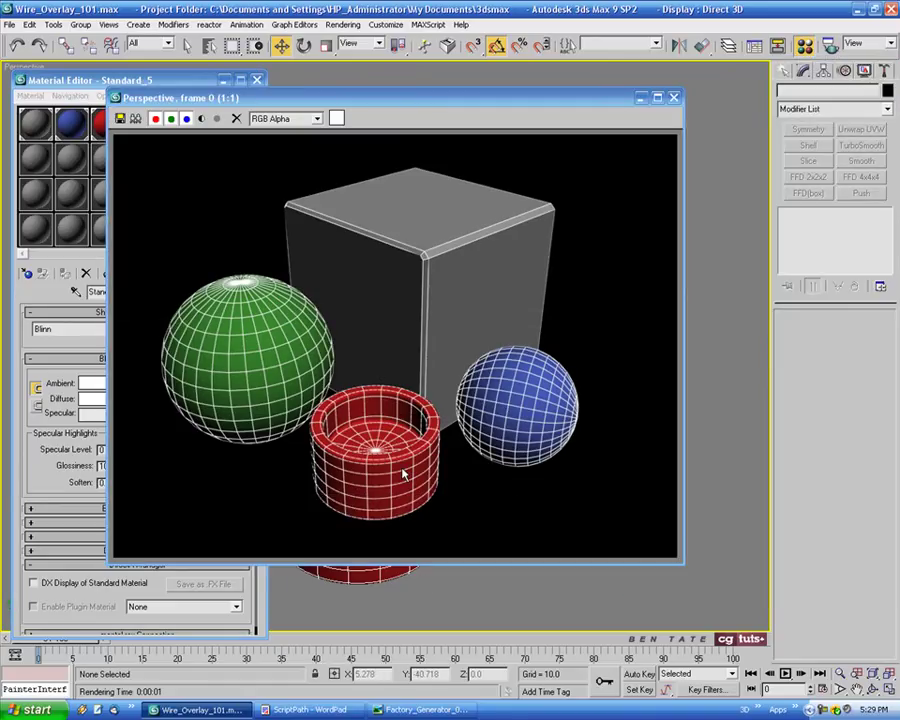
click(674, 97)
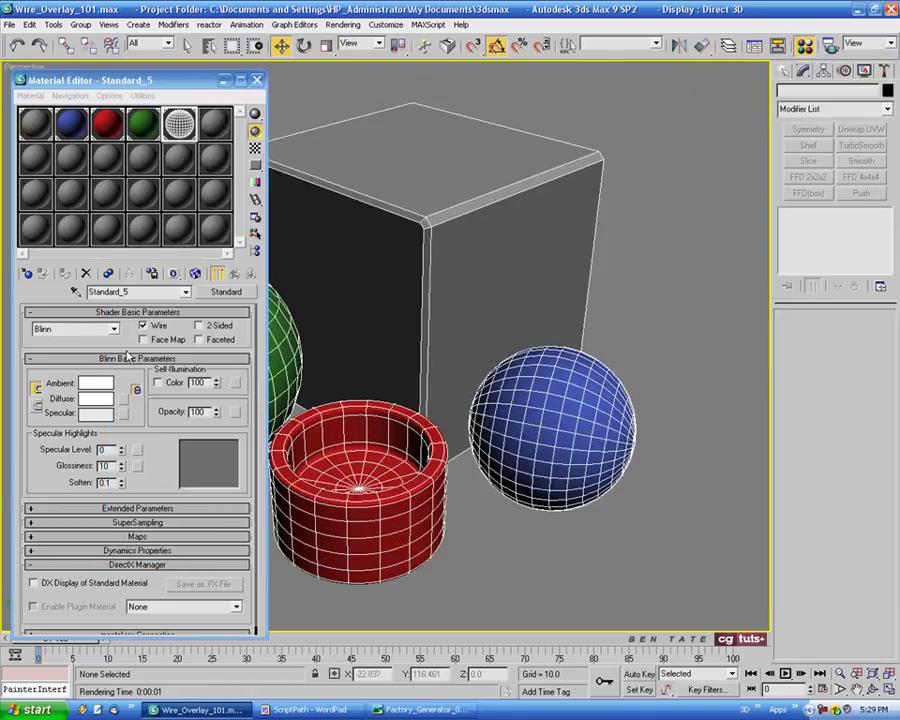
Set the Standard_5 wire material's diffuse colour back to black and reset its self-illumination to 0
click(96, 398)
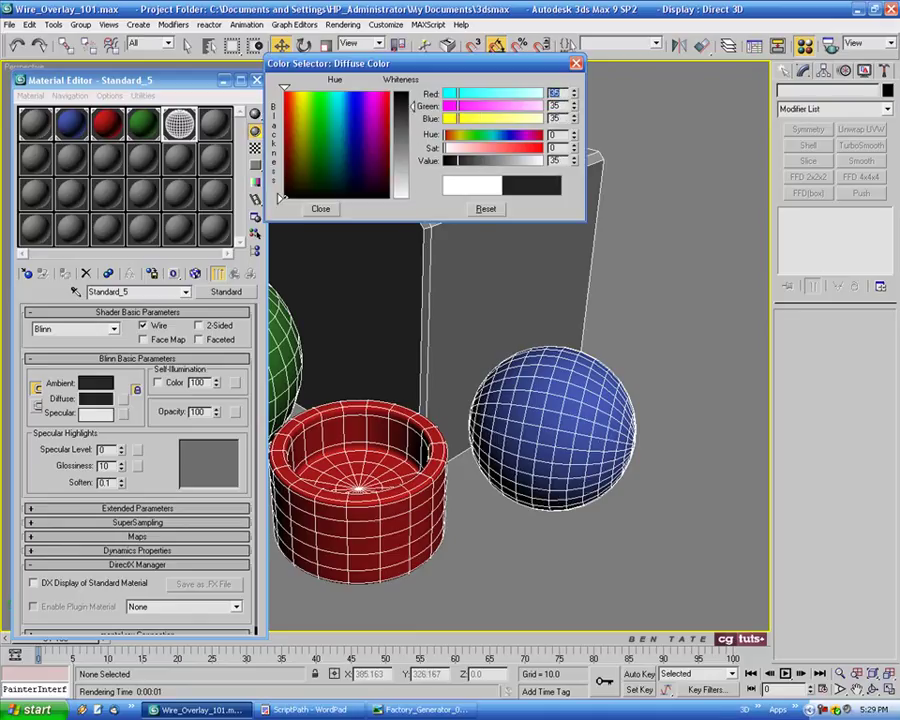
drag(404, 136, 396, 195)
click(335, 208)
right_click(215, 382)
drag(207, 83, 210, 74)
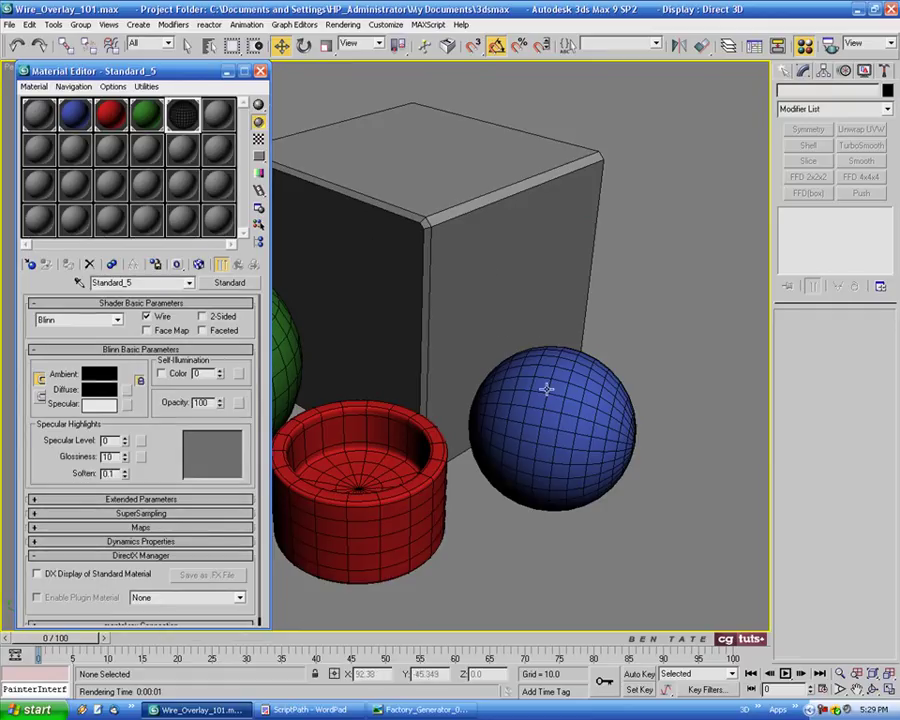
Examine the wireframe overlay in the Factory_Generator_007 image in Windows Picture and Fax Viewer, return to 3ds Max and close the Material Editor
click(420, 709)
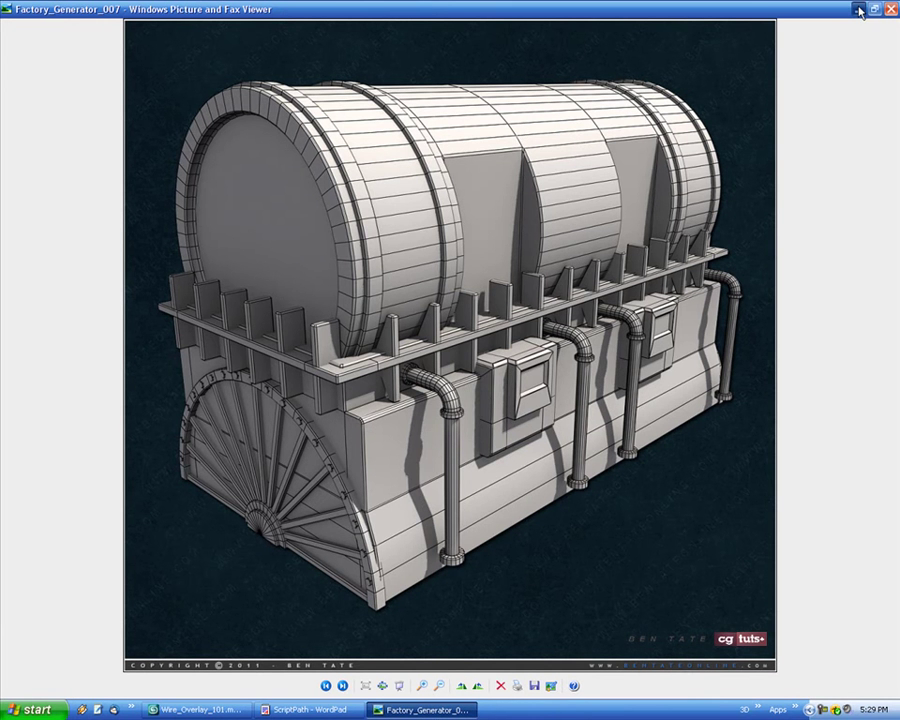
click(859, 10)
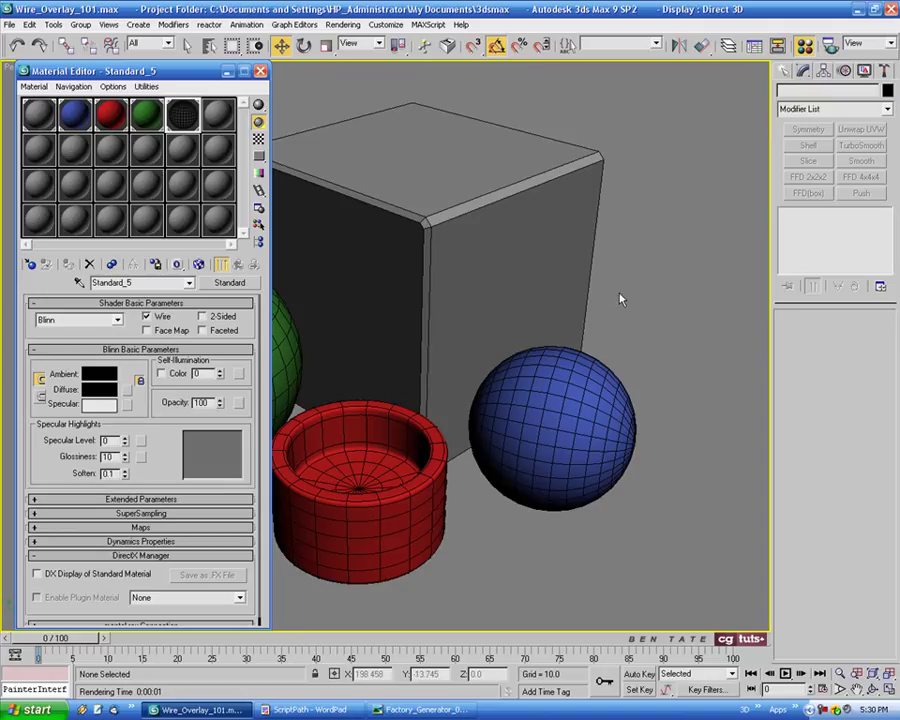
mouse_move(494, 226)
middle_down()
mouse_move(550, 226)
mouse_move(500, 228)
middle_up()
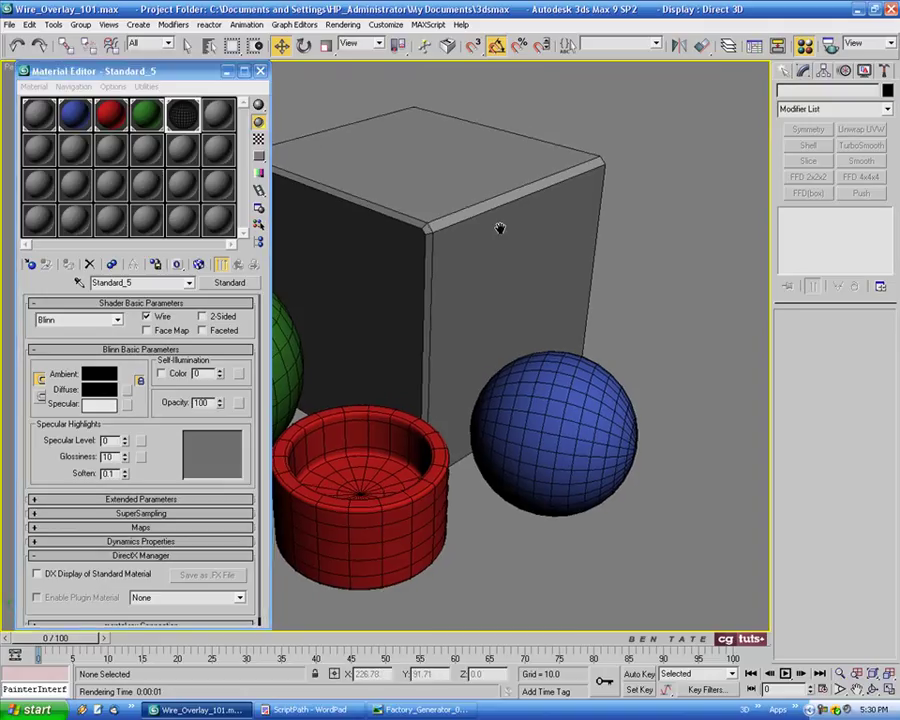
click(261, 70)
Delete the wireframe copies Box_02, Cylinder_02, Sphere_Large02 and Sphere_Small02
key(h)
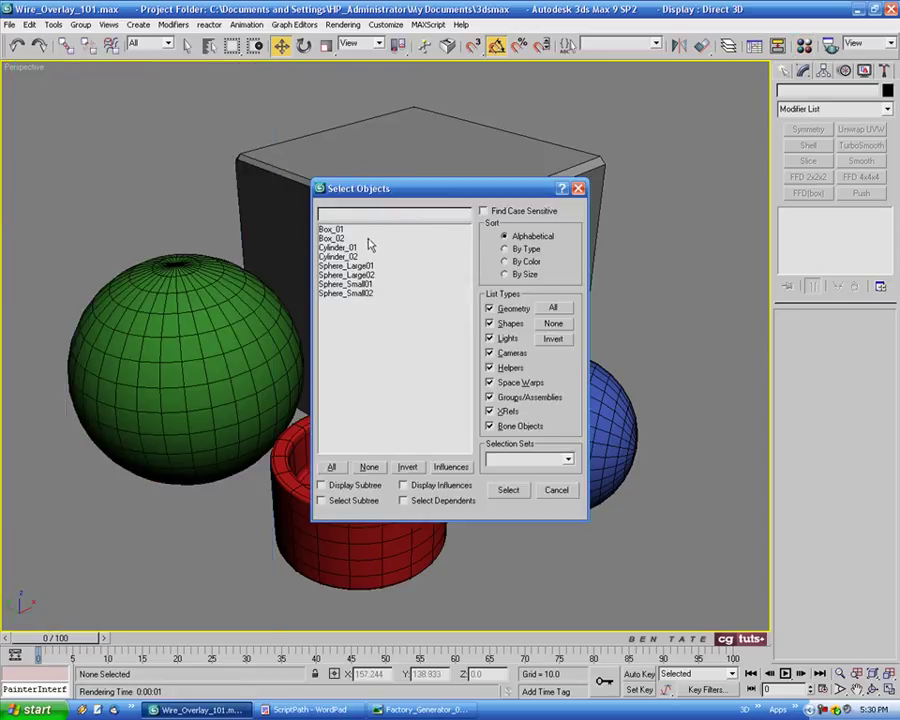
click(370, 239)
ctrl+click(375, 256)
ctrl+click(380, 275)
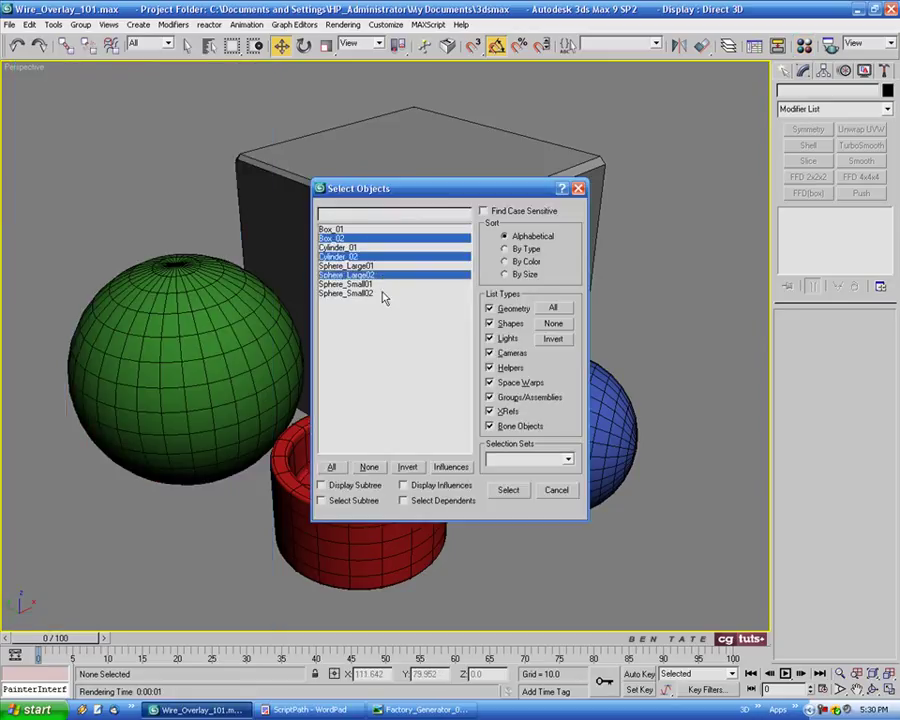
ctrl+click(384, 293)
click(515, 491)
key(Delete)
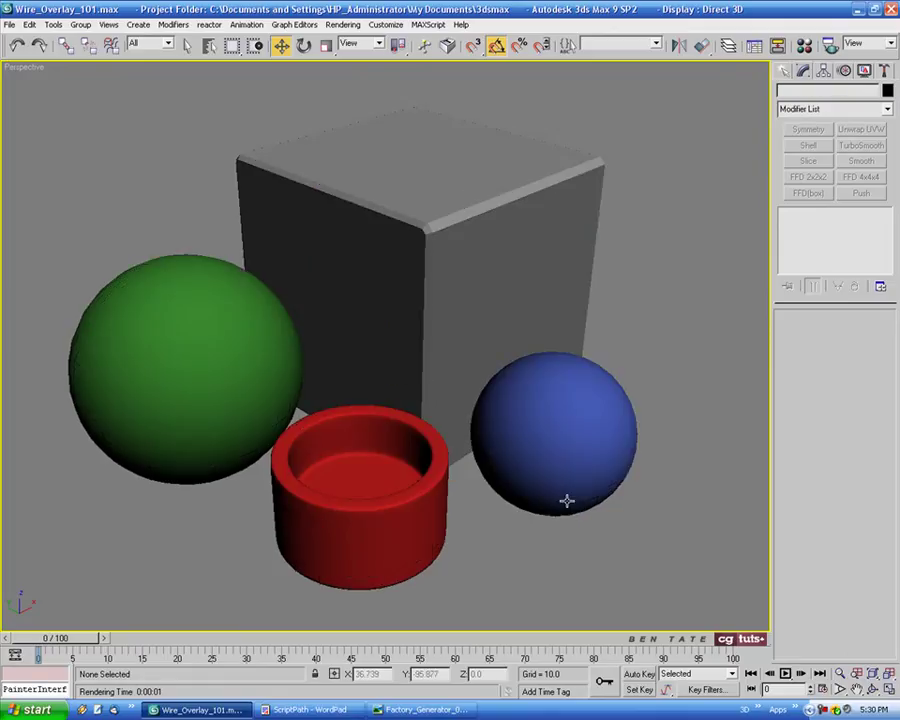
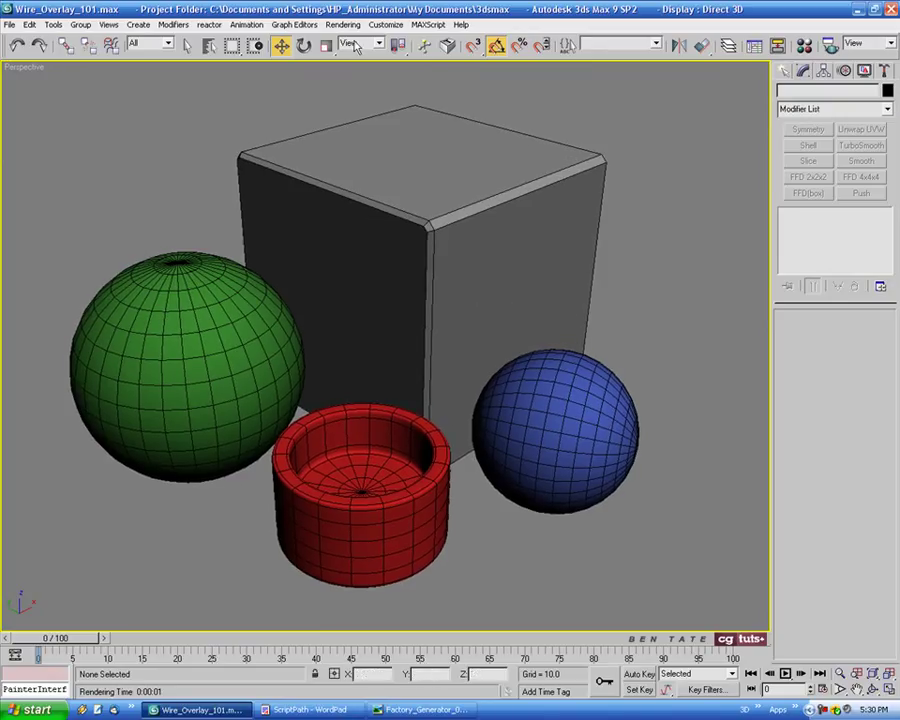
Run the Wireframe-Render-v2 script from the Scripts folder and move its dialog clear of the objects
click(428, 24)
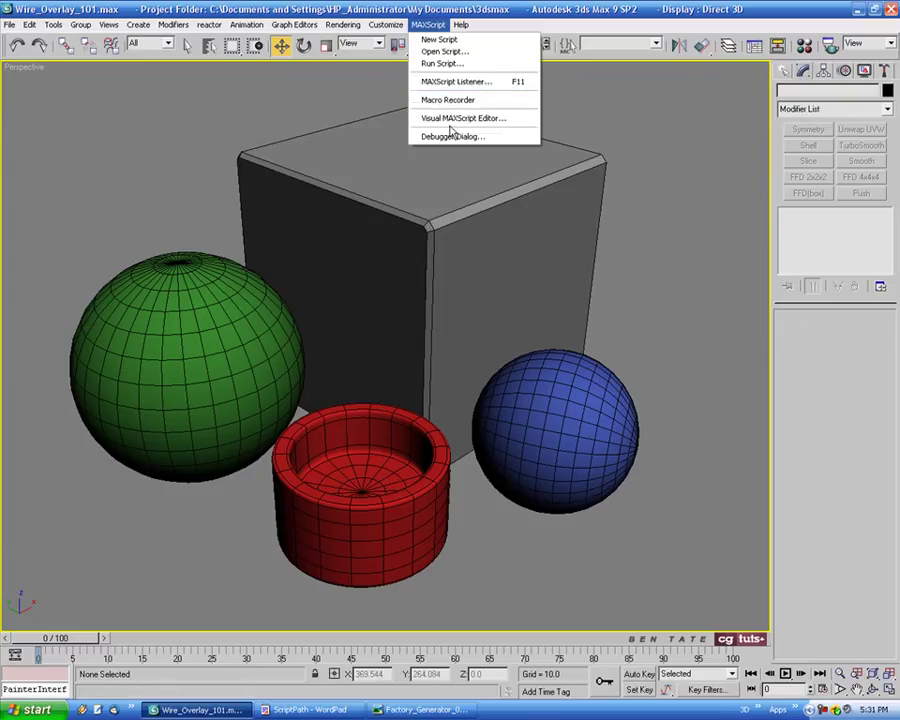
click(470, 63)
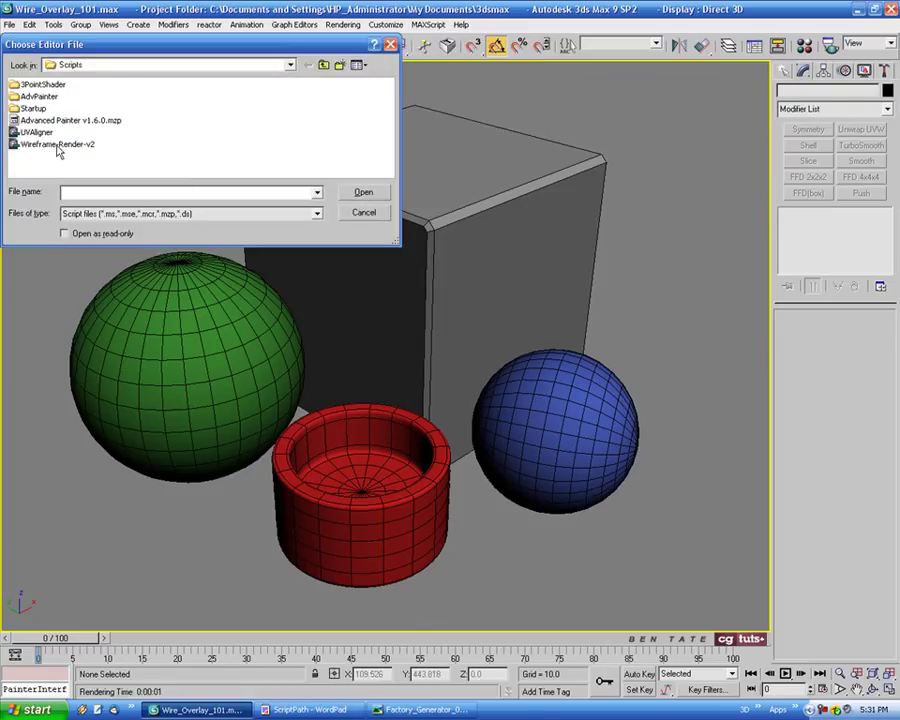
double_click(57, 144)
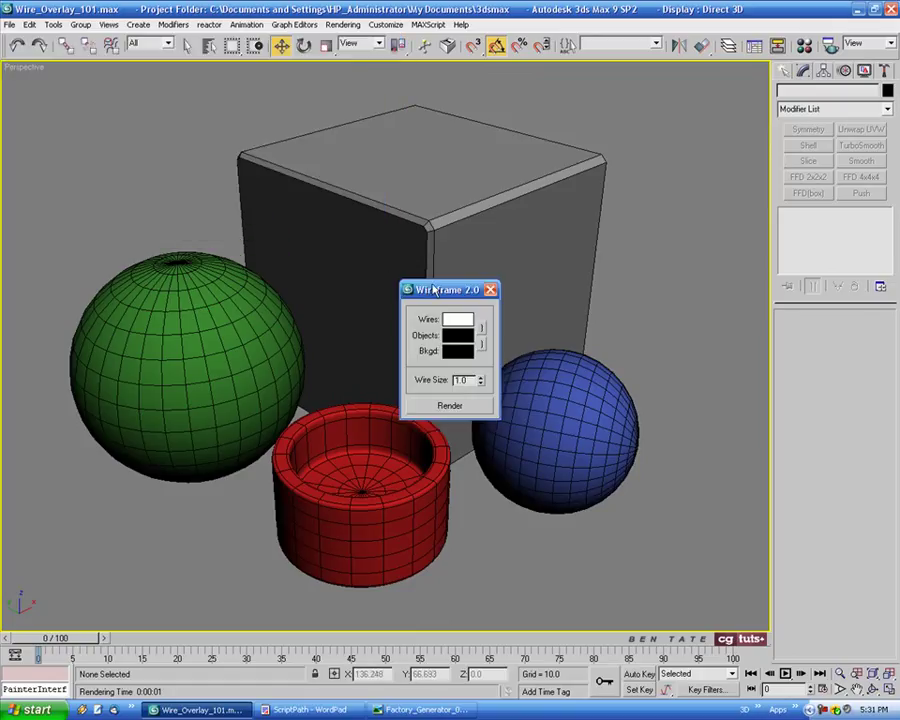
drag(440, 292, 684, 227)
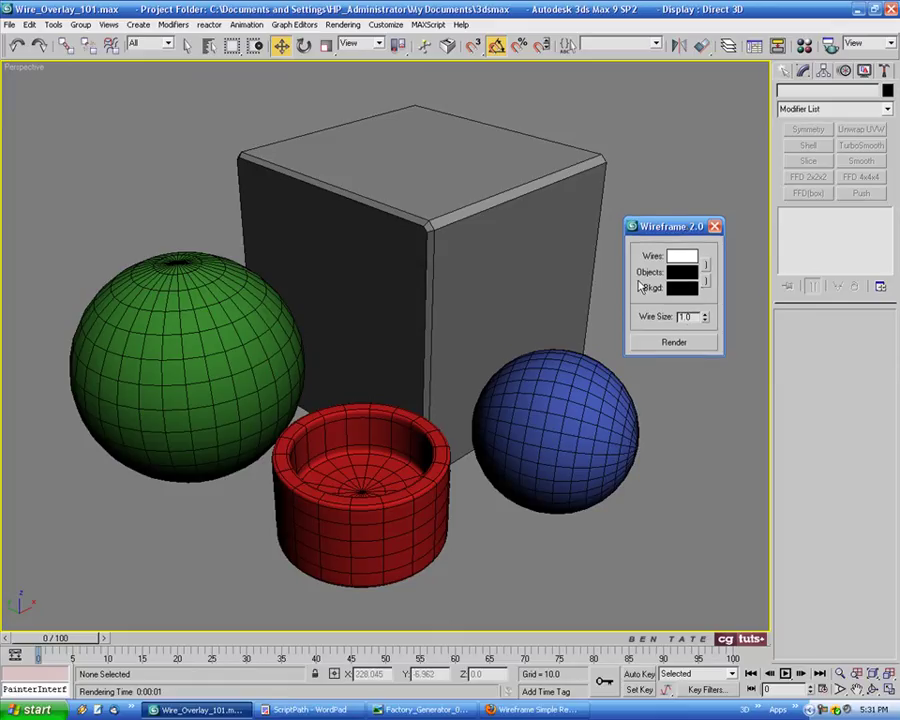
Review the script link in the ScriptPath WordPad note and the Wireframe Simple Render page in Firefox, and return to 3ds Max
click(330, 709)
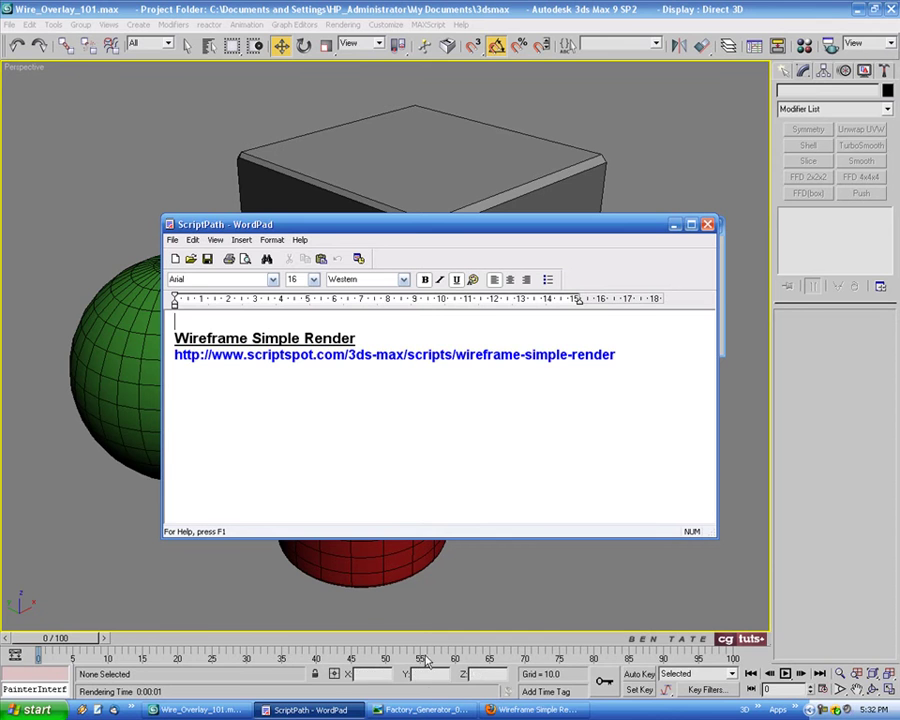
click(535, 709)
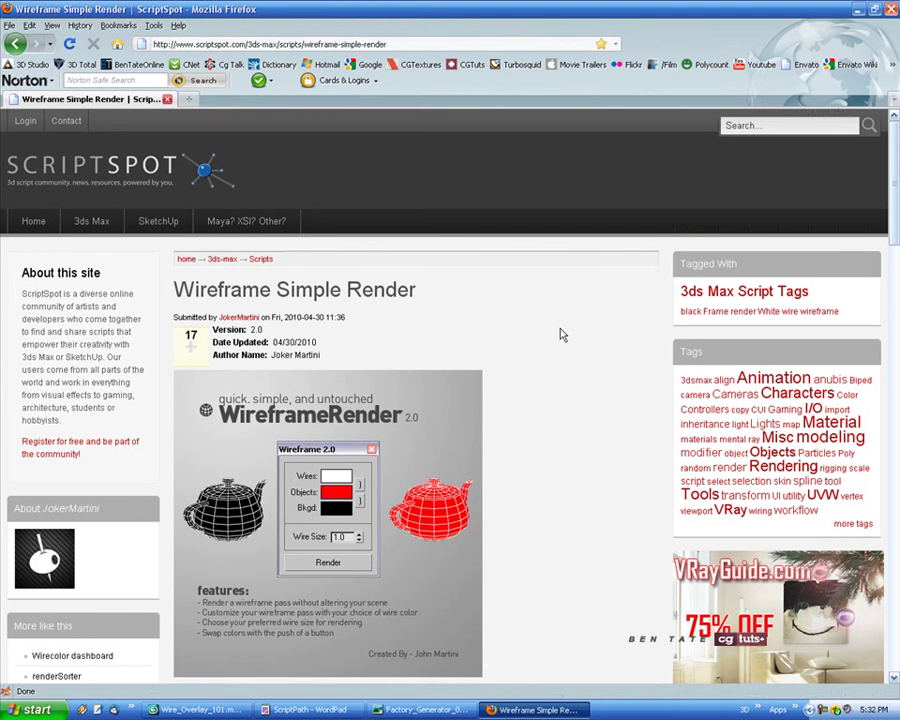
scroll(463, 353, down, 8)
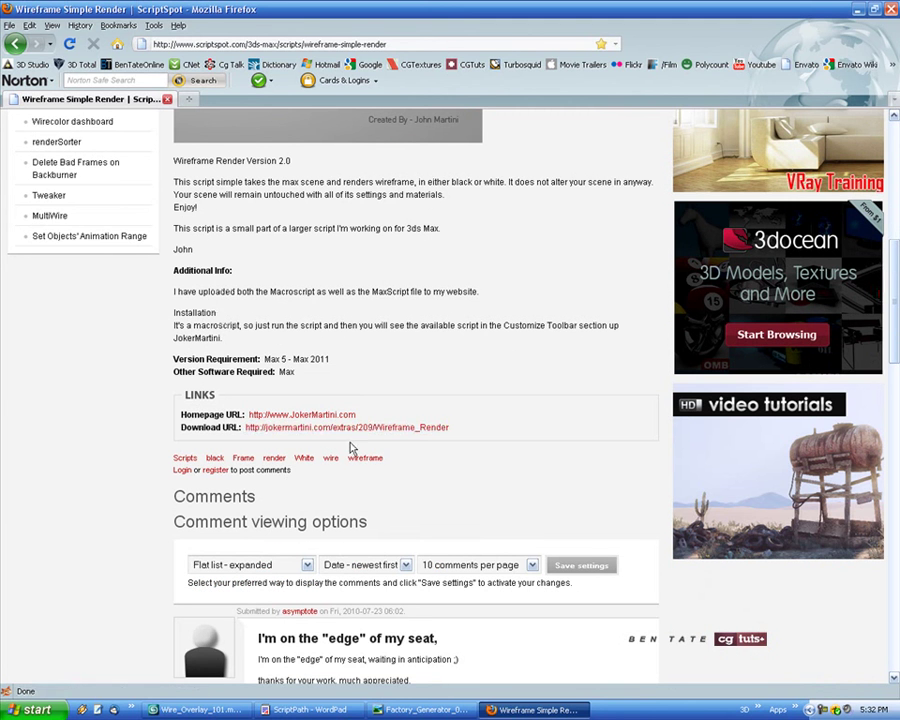
scroll(410, 460, up, 10)
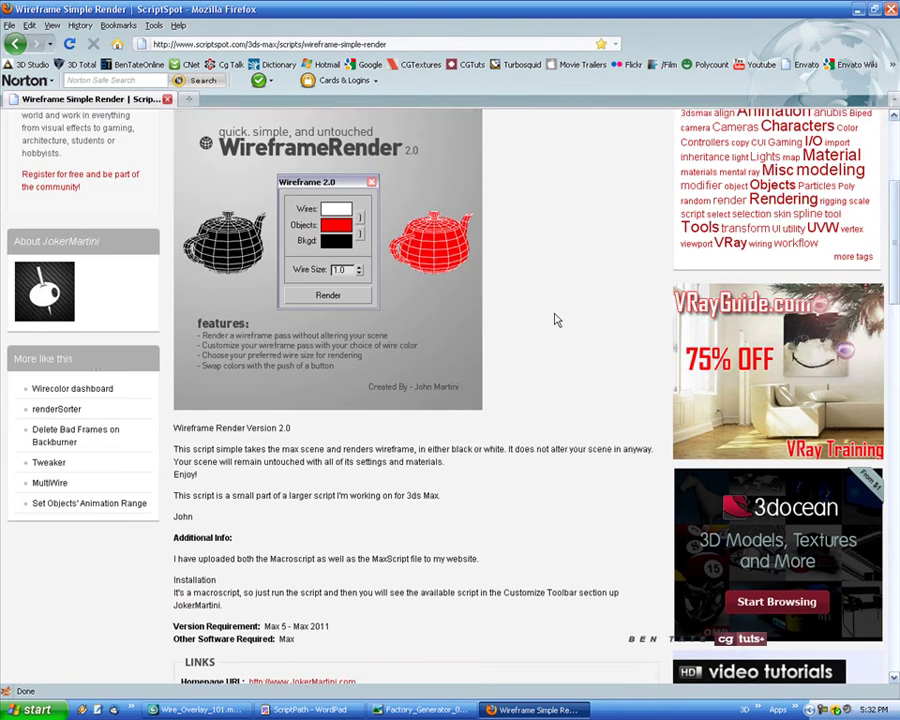
click(861, 9)
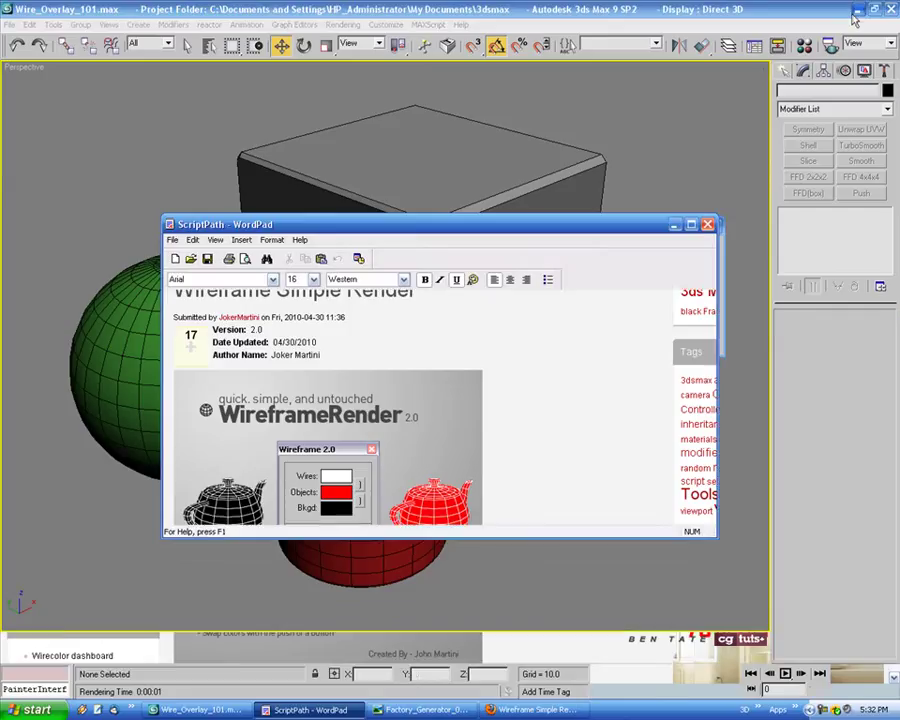
click(674, 226)
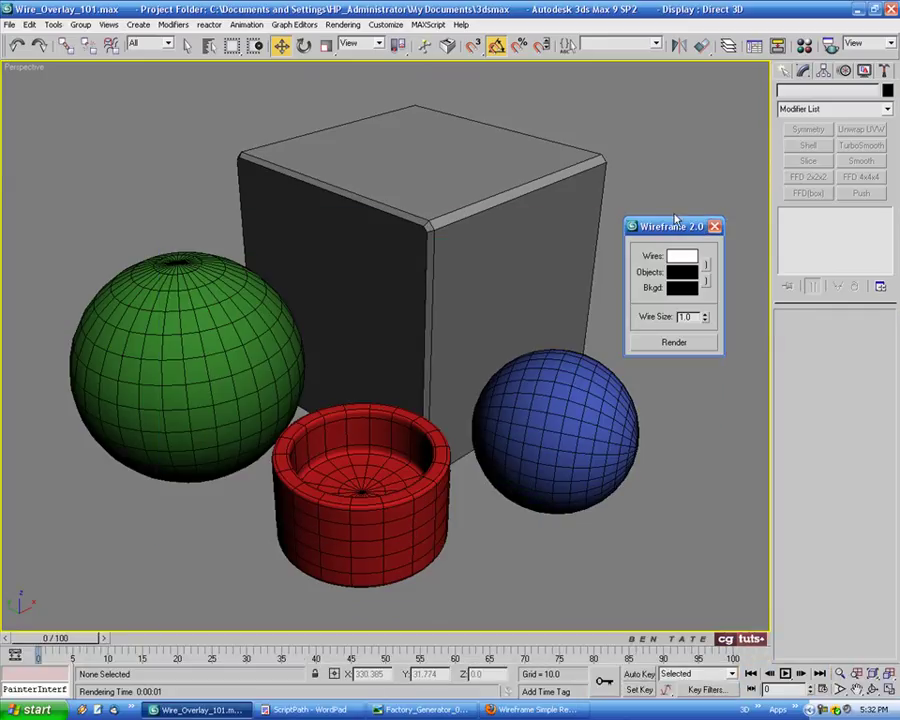
Set the wires colour to black in the Wireframe 2.0 dialog
drag(675, 218, 677, 195)
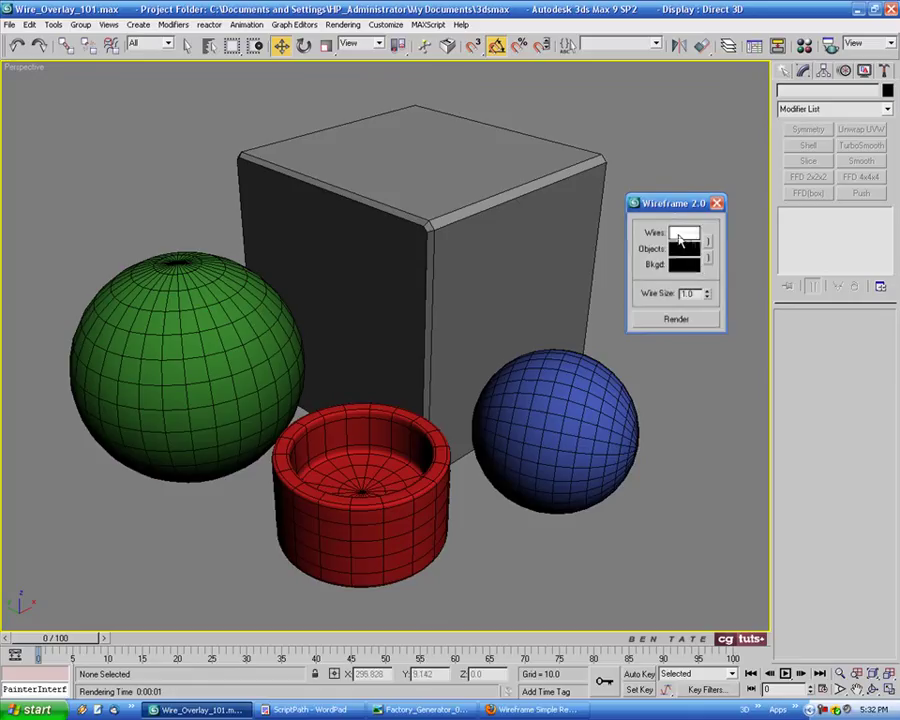
click(680, 240)
drag(280, 125, 281, 197)
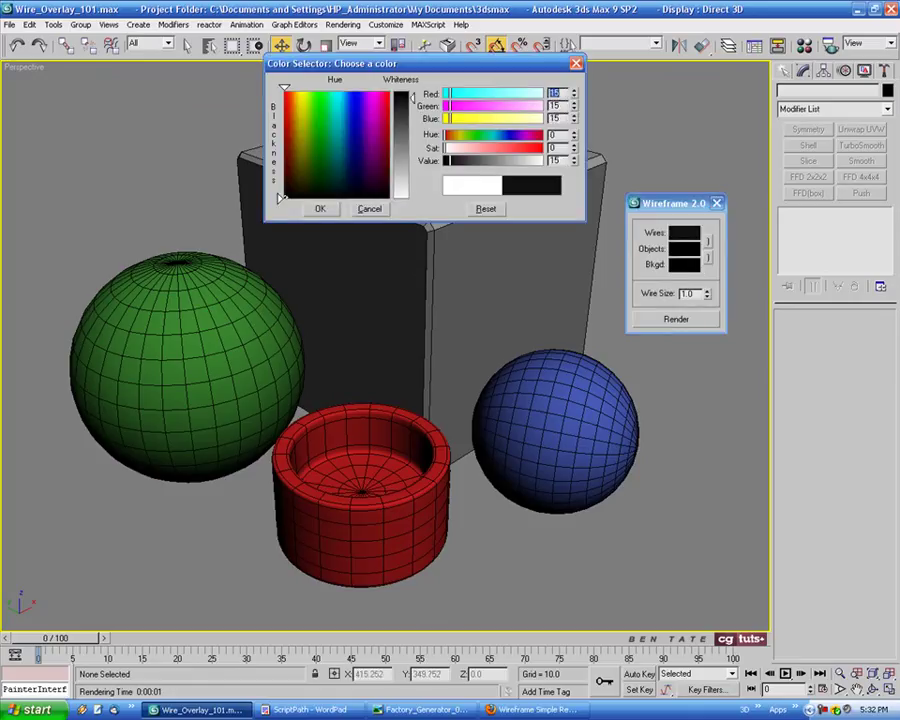
click(320, 208)
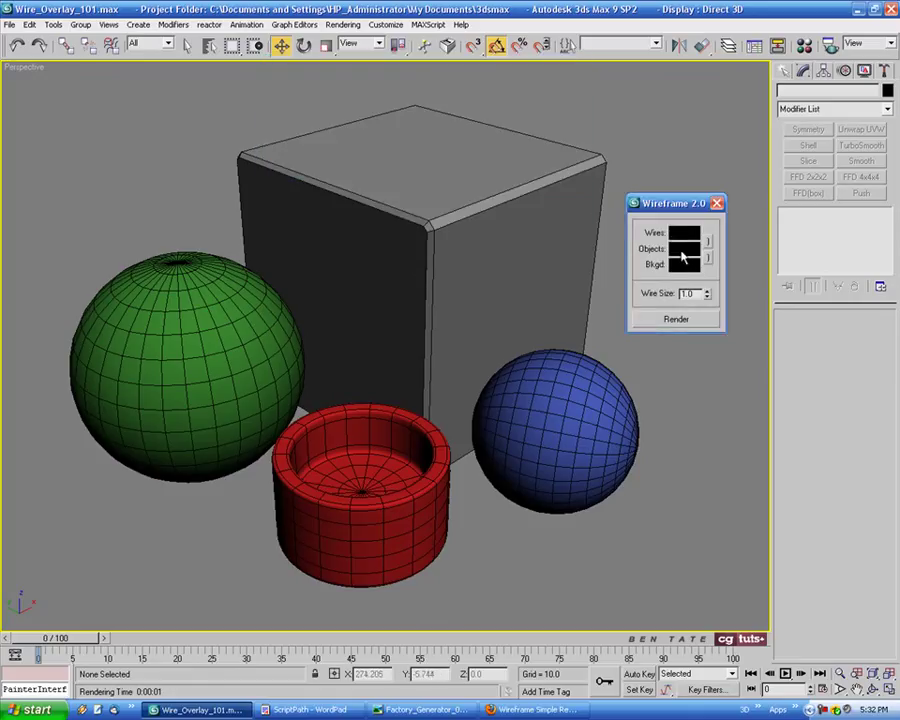
Set the objects colour to light grey in the Wireframe 2.0 dialog
click(685, 265)
click(411, 183)
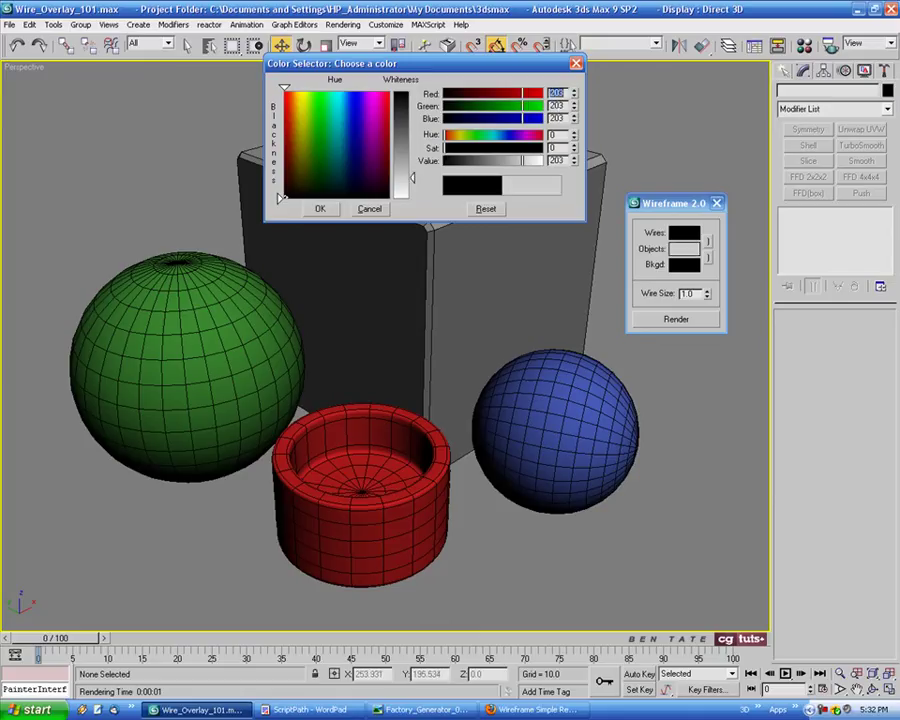
click(319, 208)
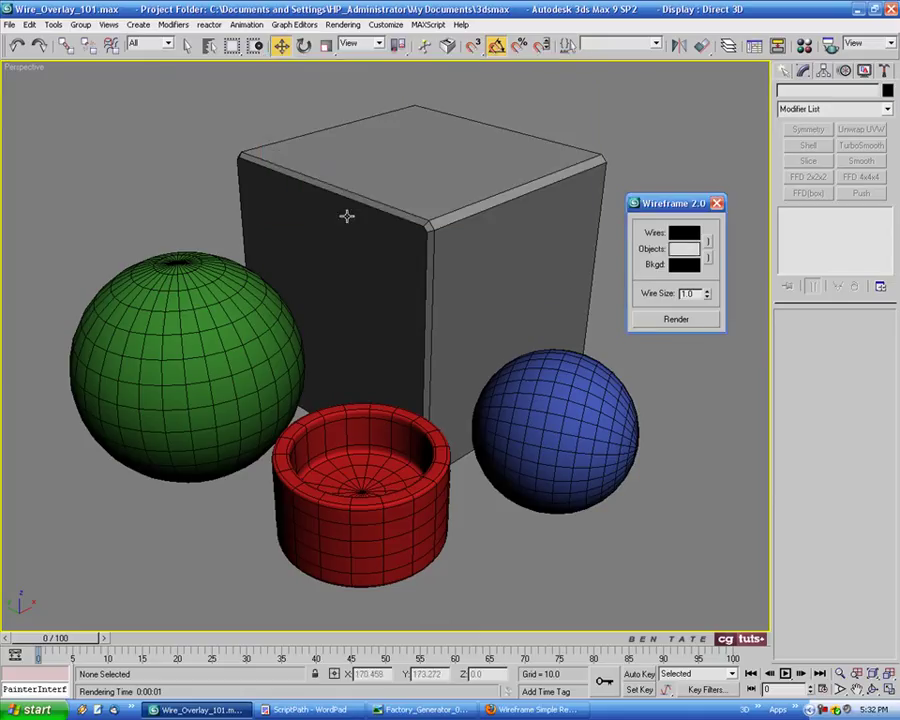
Set the background colour to light blue in the Wireframe 2.0 dialog
click(683, 266)
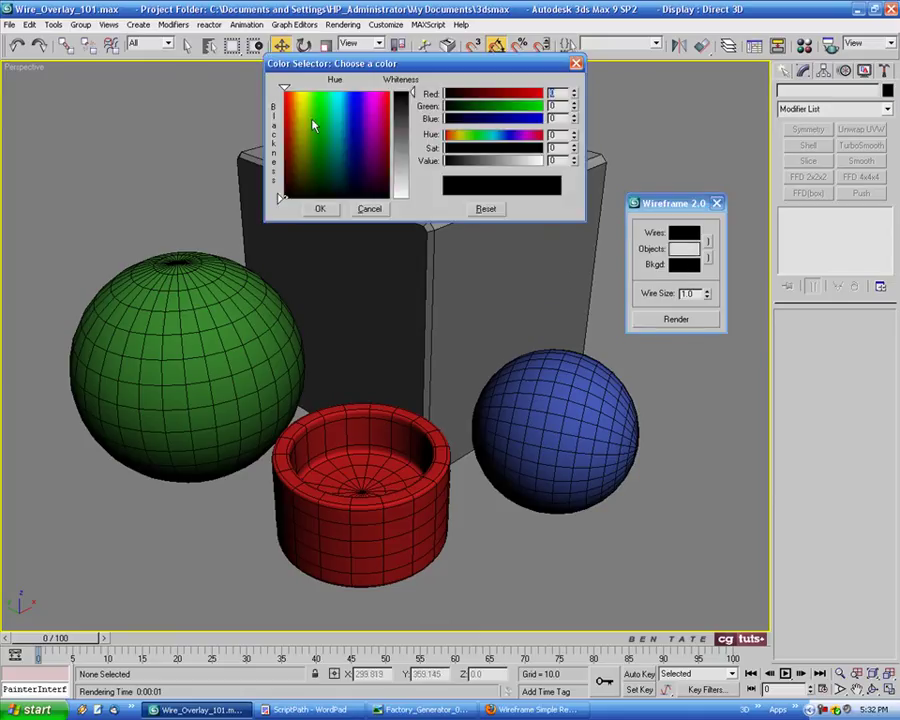
click(346, 121)
drag(411, 93, 411, 133)
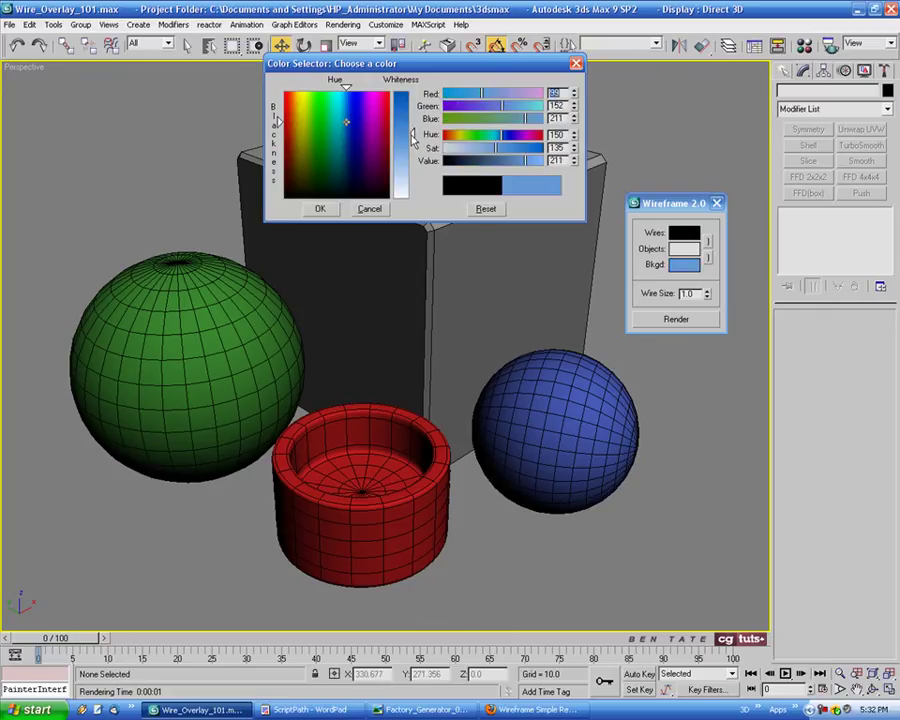
click(320, 209)
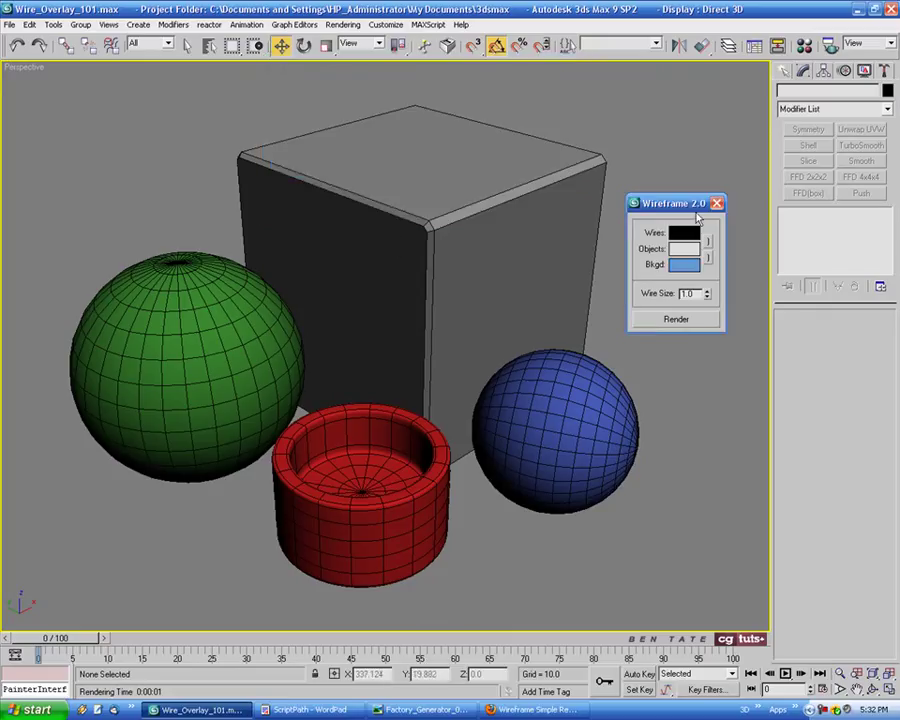
Test-render the Perspective view at 800 x 600 with the regular scene render and close the resulting image
drag(680, 204, 687, 205)
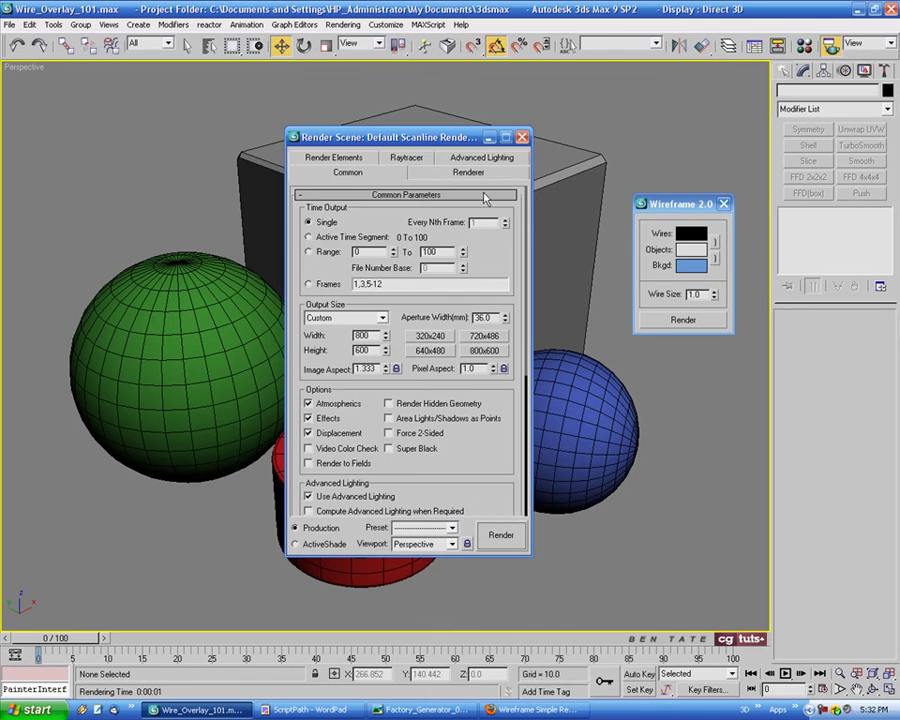
click(512, 545)
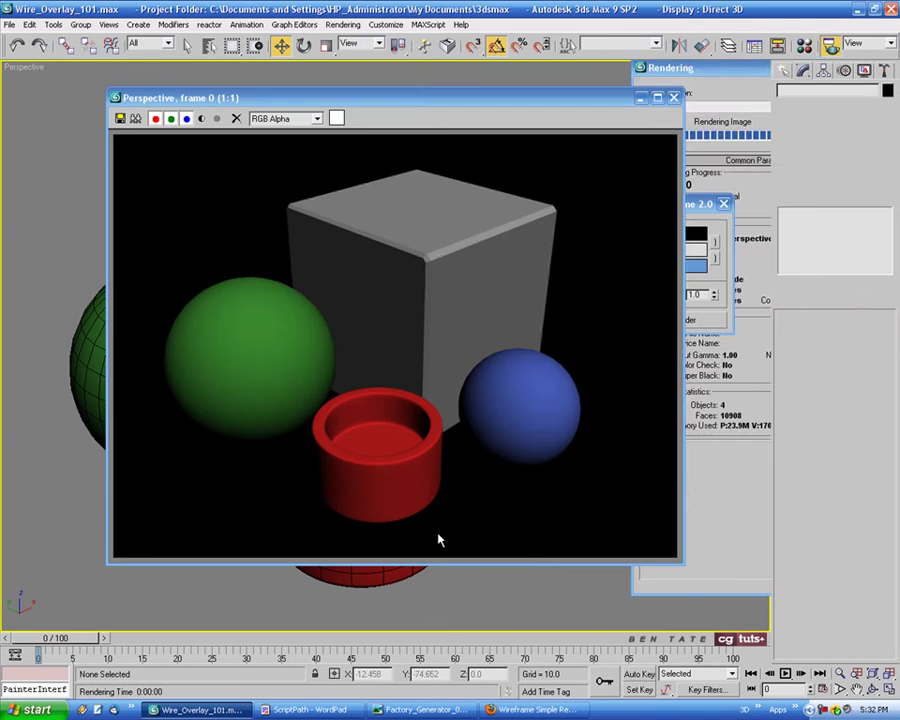
click(674, 98)
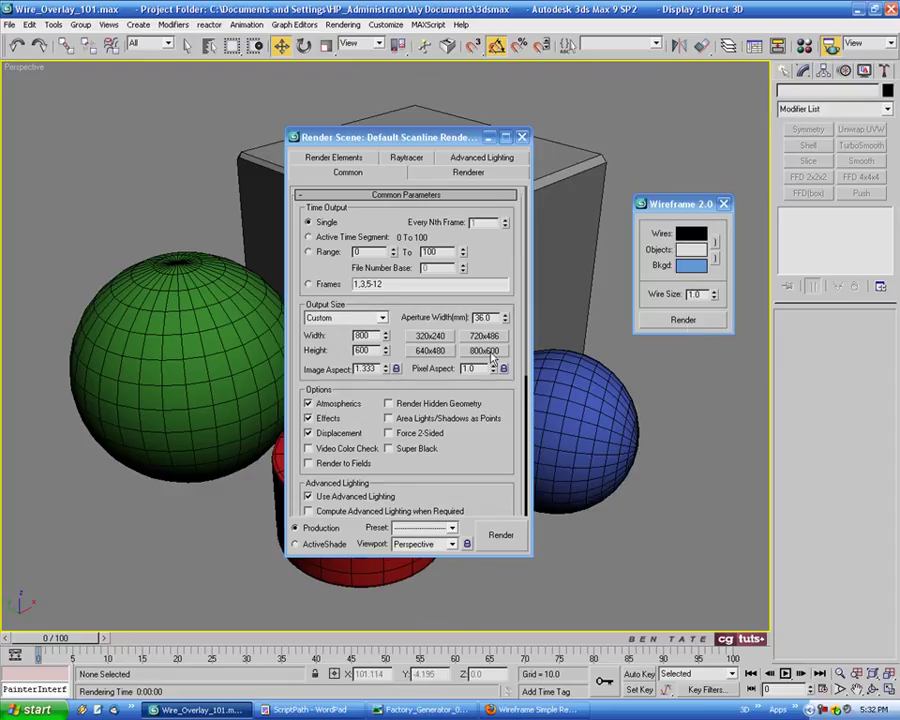
Render the scene with the Wireframe 2.0 script, inspect the image, and close both the script dialog and the render
click(698, 321)
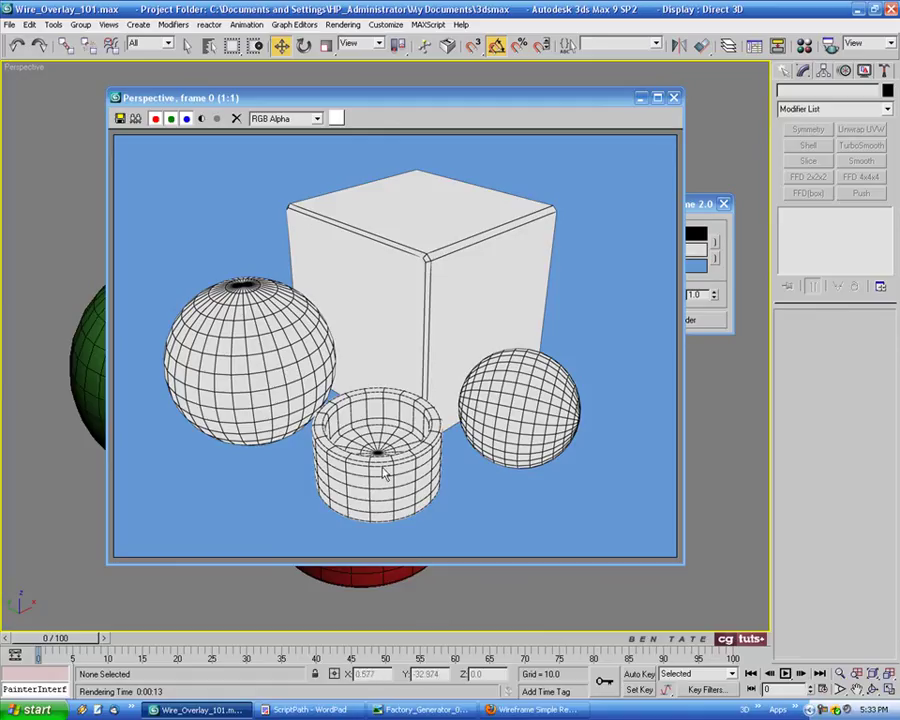
drag(584, 108, 567, 110)
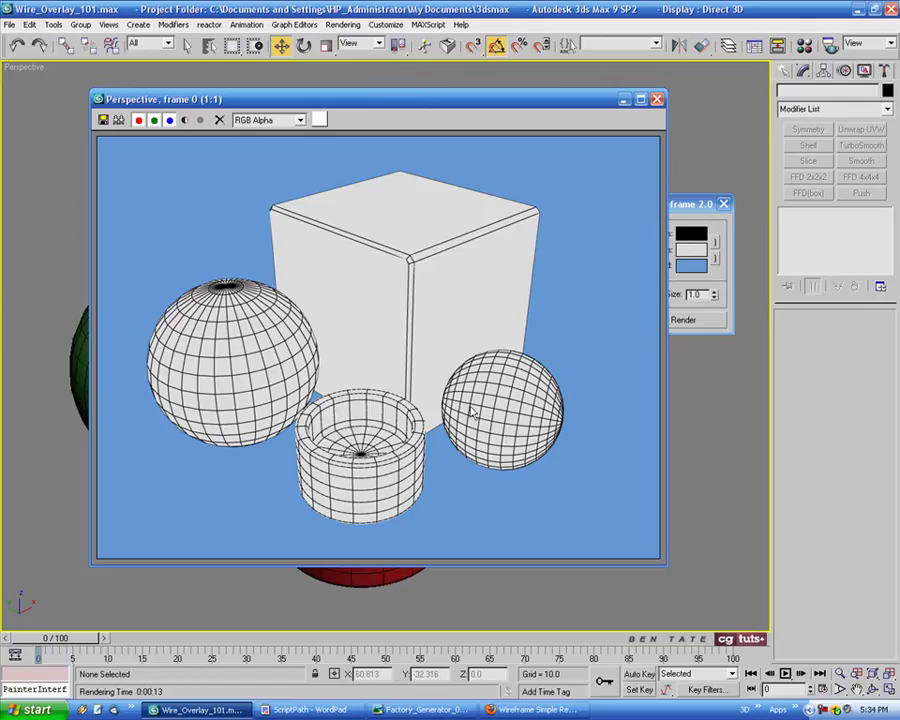
drag(577, 97, 590, 111)
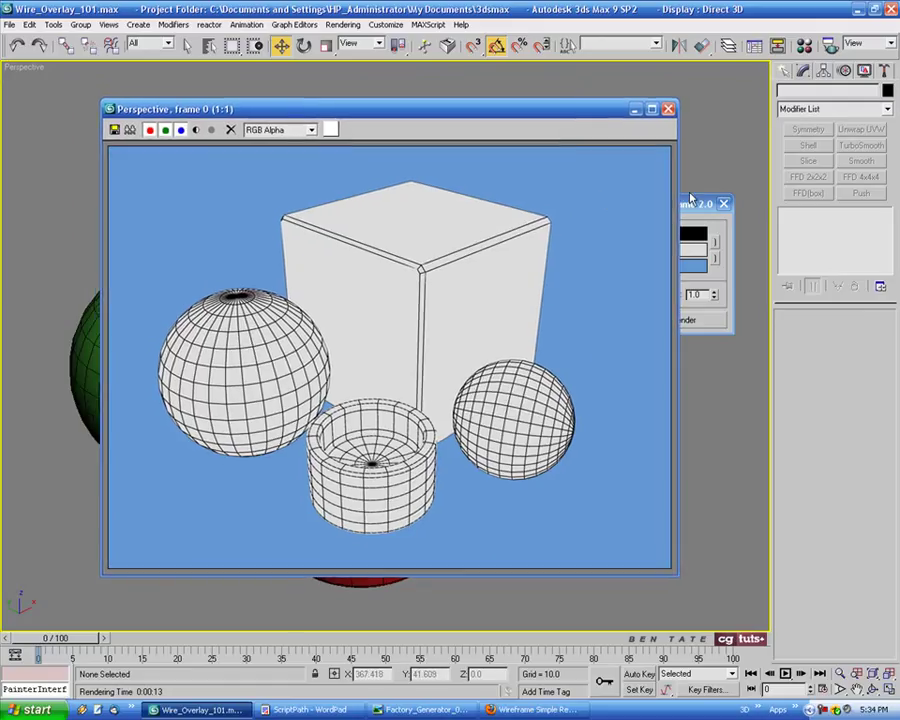
drag(705, 204, 749, 194)
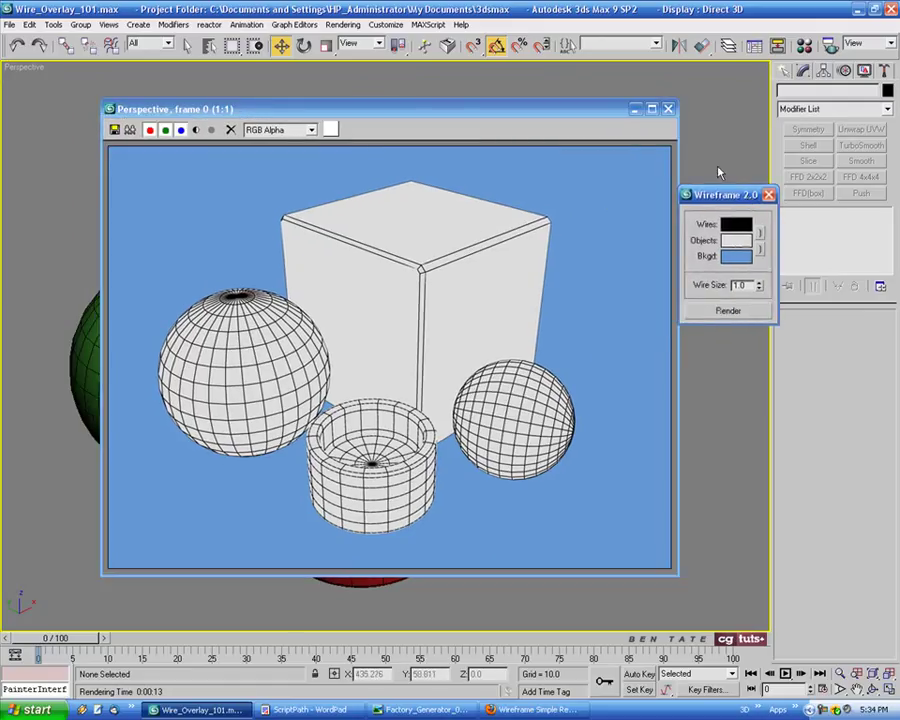
click(768, 194)
click(670, 113)
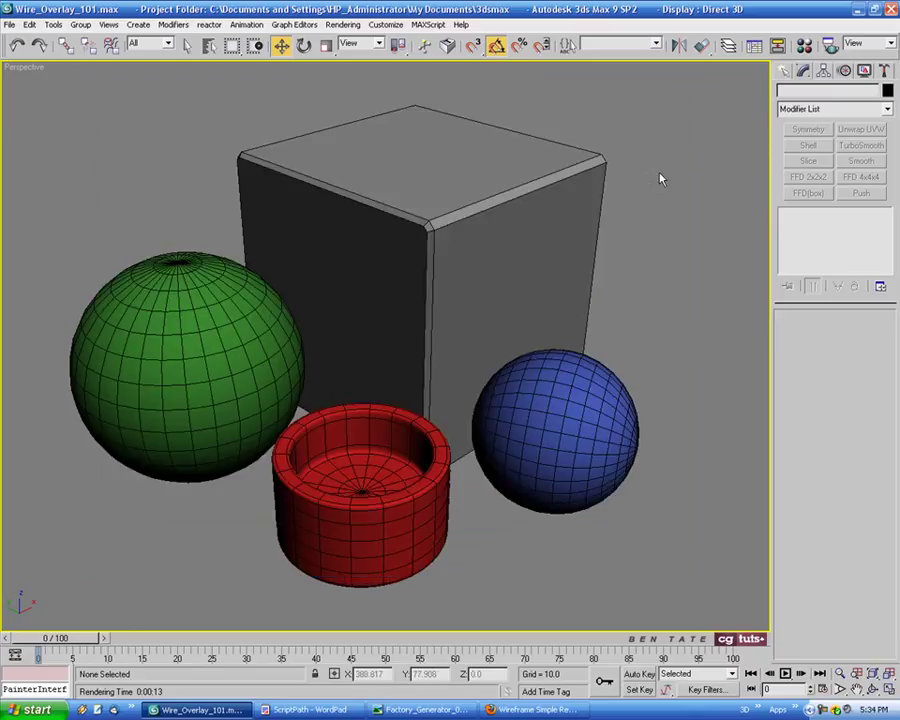
mouse_move(656, 176)
alt+middle_down()
mouse_move(634, 176)
mouse_move(642, 177)
mouse_move(636, 185)
alt+middle_up()
alt+middle_drag(527, 362, 538, 364)
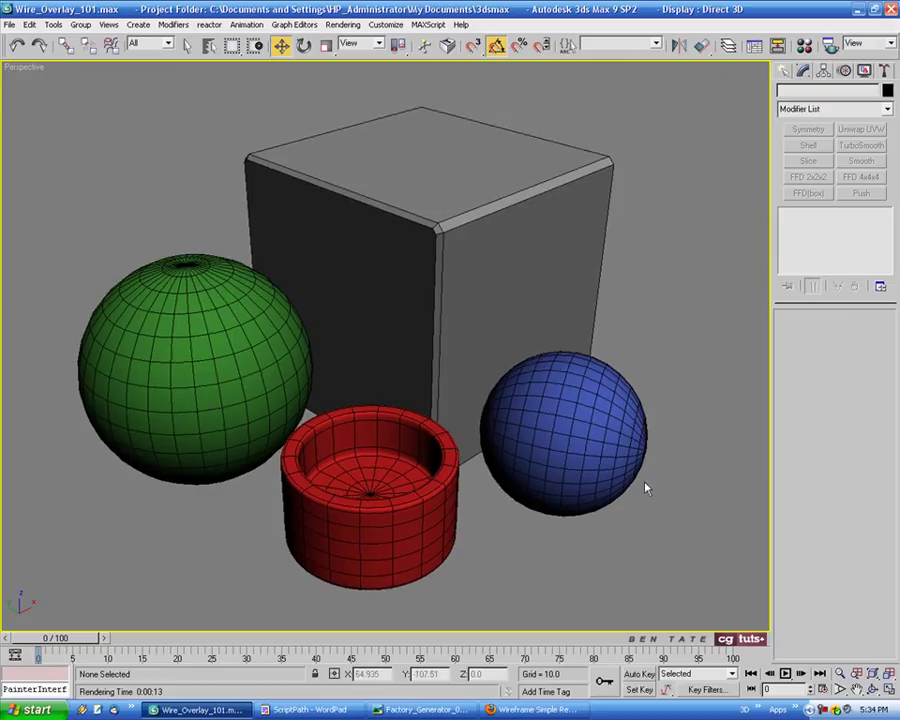
alt+middle_drag(597, 474, 593, 322)
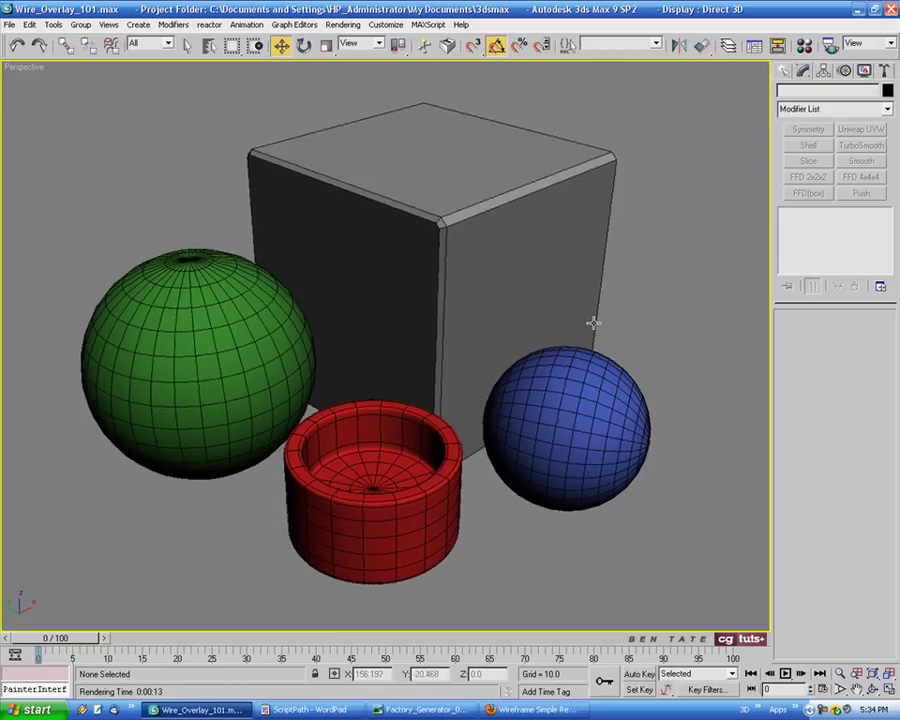
alt+middle_drag(640, 293, 647, 293)
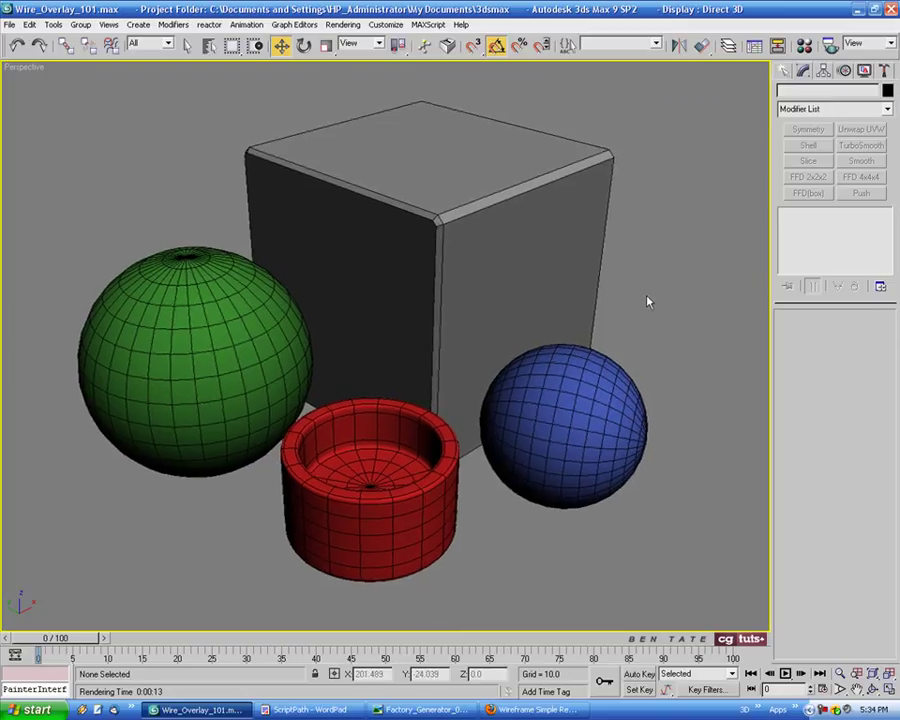
Open the Material Editor and assign V-Ray Adv 1.5 RC3 as the production renderer in the Render Scene settings
key(m)
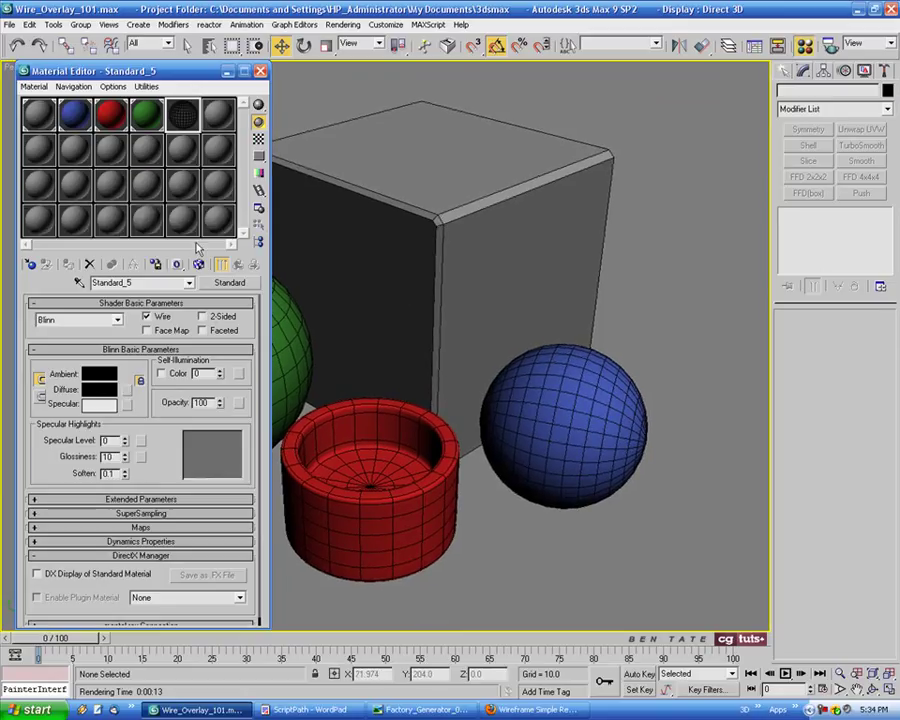
click(344, 25)
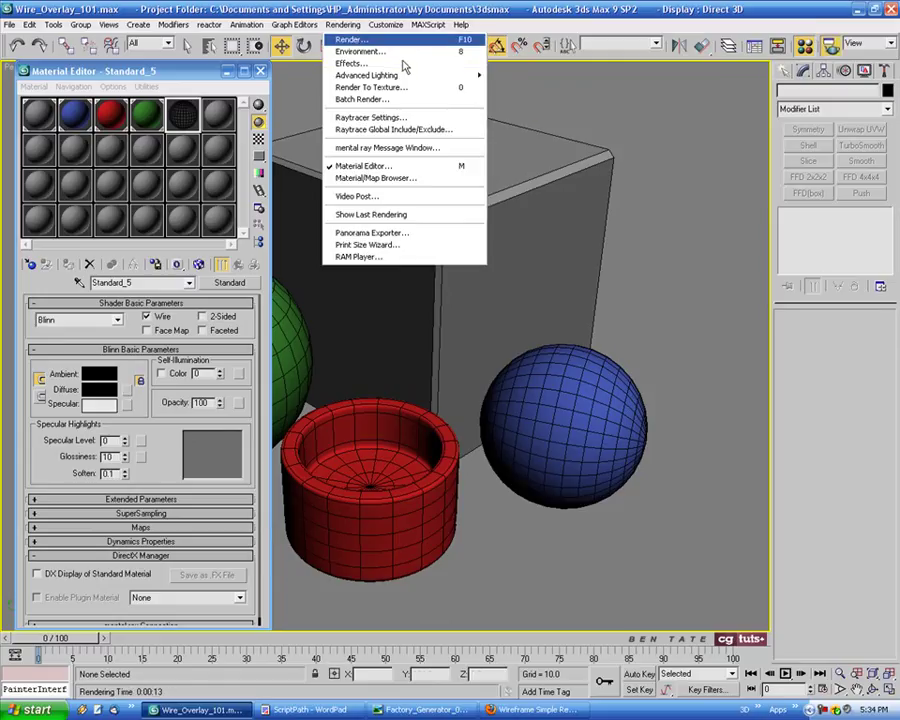
click(352, 39)
scroll(517, 465, down, 5)
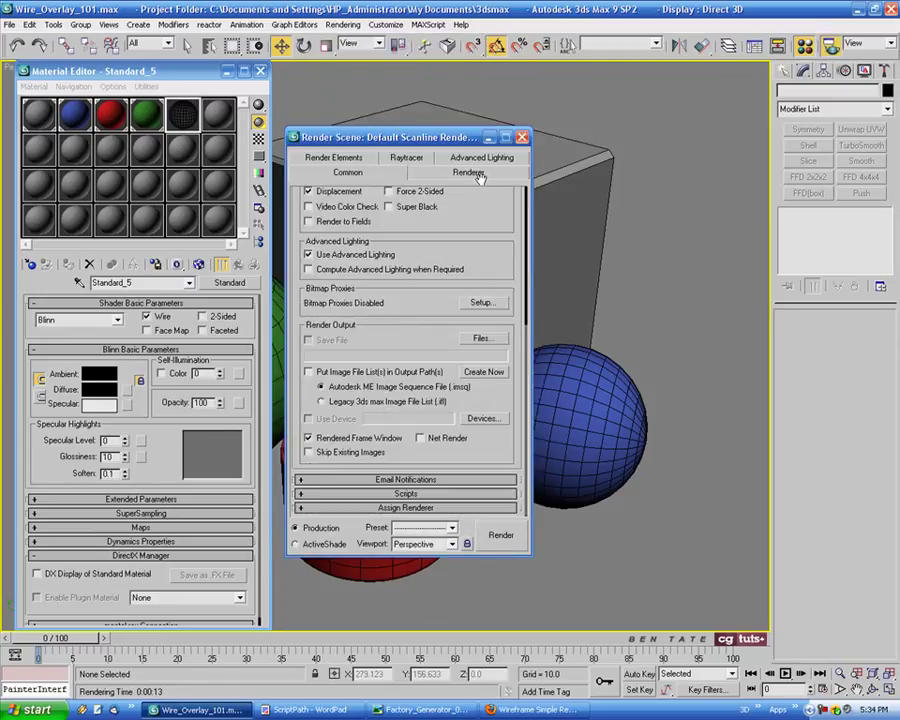
click(452, 508)
click(476, 448)
click(370, 266)
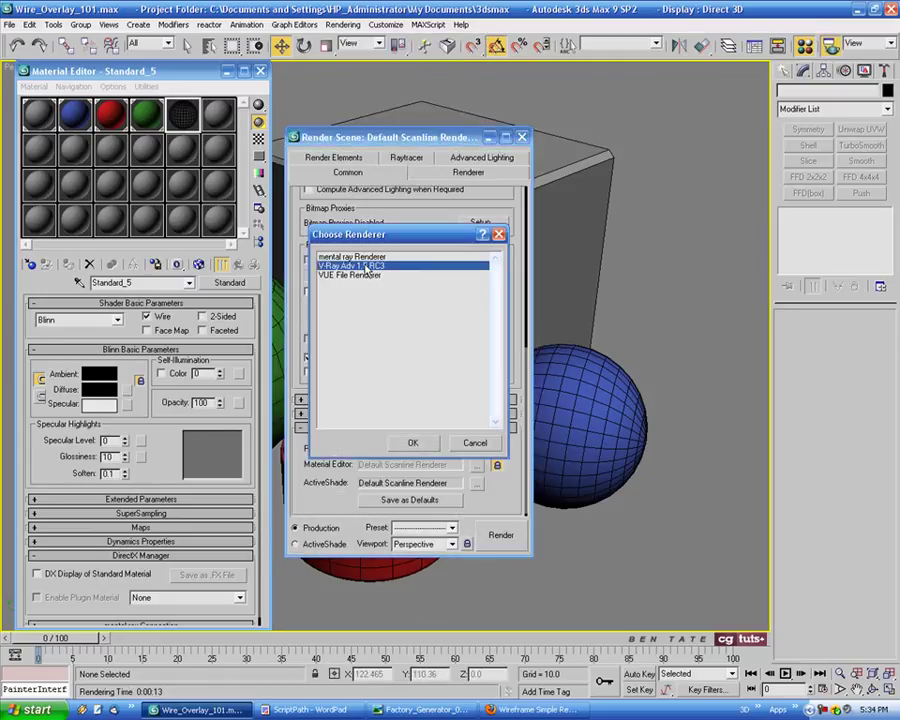
double_click(368, 267)
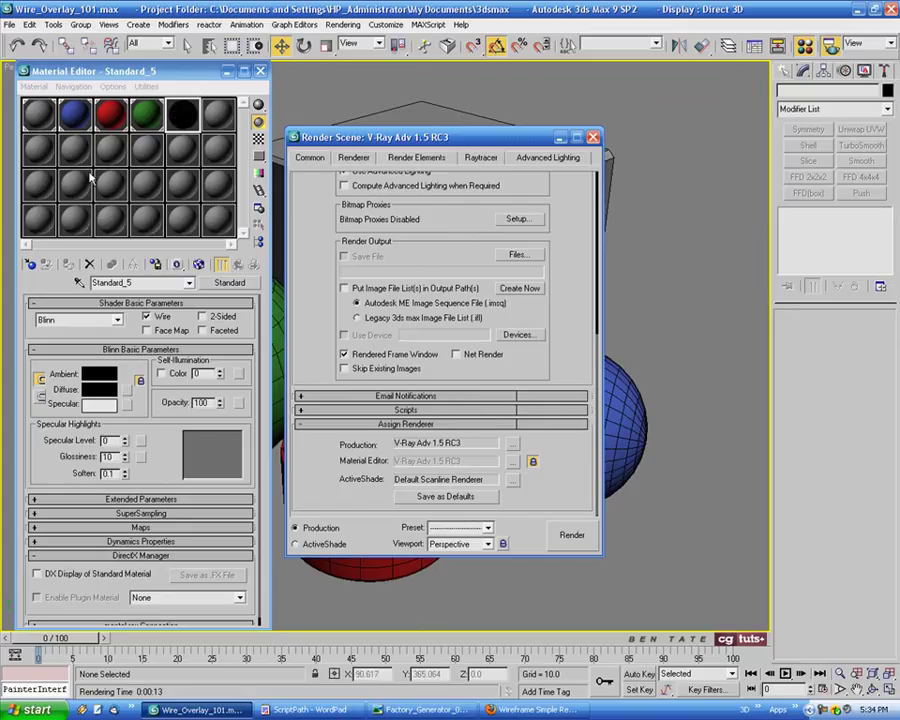
Change the unused material in the first slot of the second row to a VRayMtl
drag(97, 66, 103, 57)
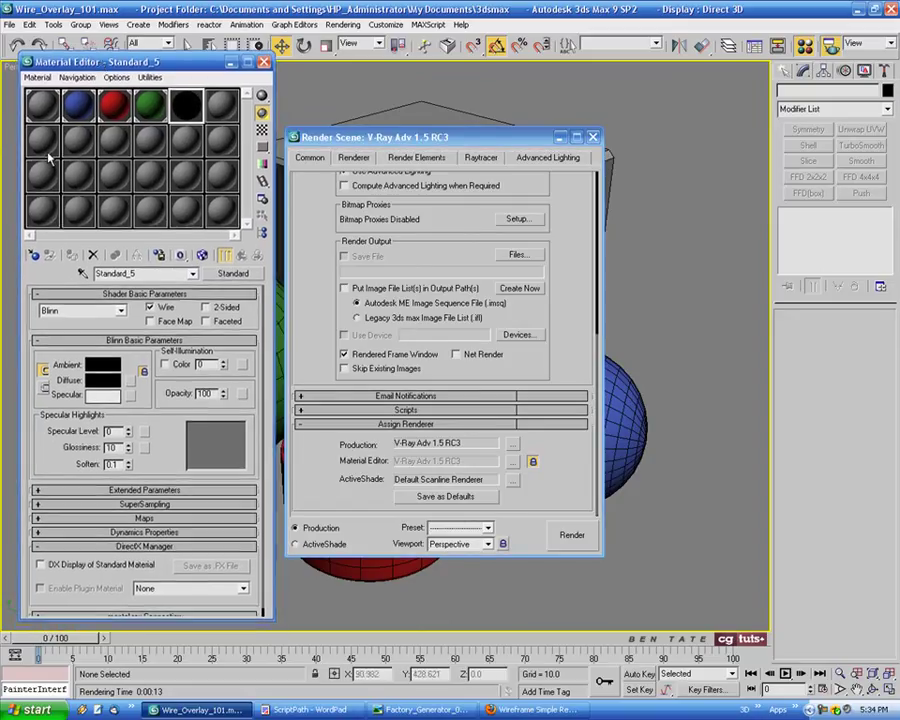
click(42, 105)
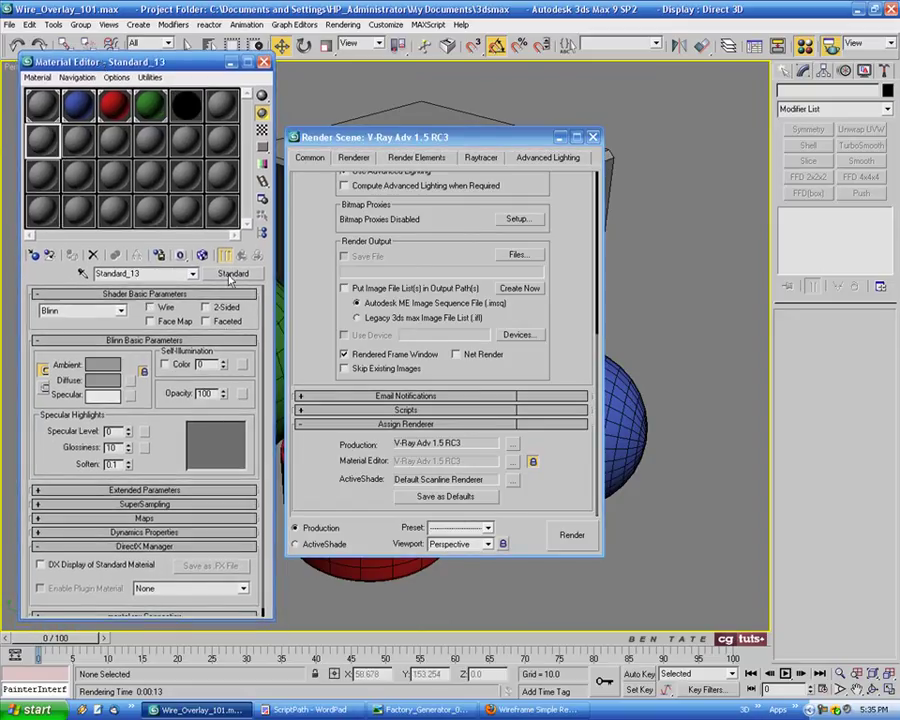
click(232, 274)
double_click(433, 400)
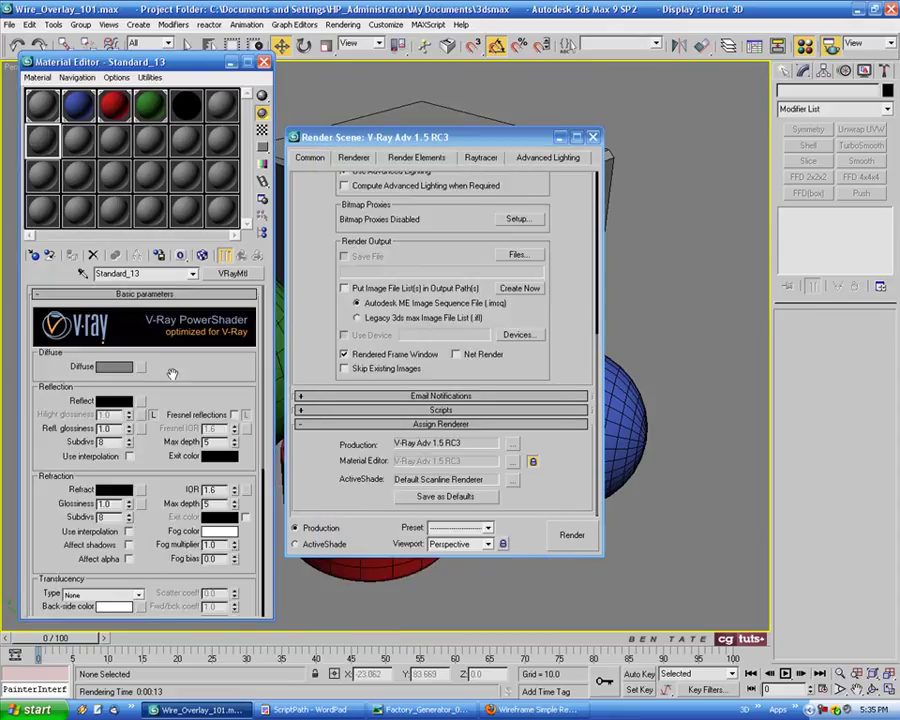
Assign a VRayEdgesTex map to the VRayMtl's diffuse channel
mouse_move(156, 400)
mouse_down()
mouse_move(156, 385)
mouse_move(156, 400)
mouse_up()
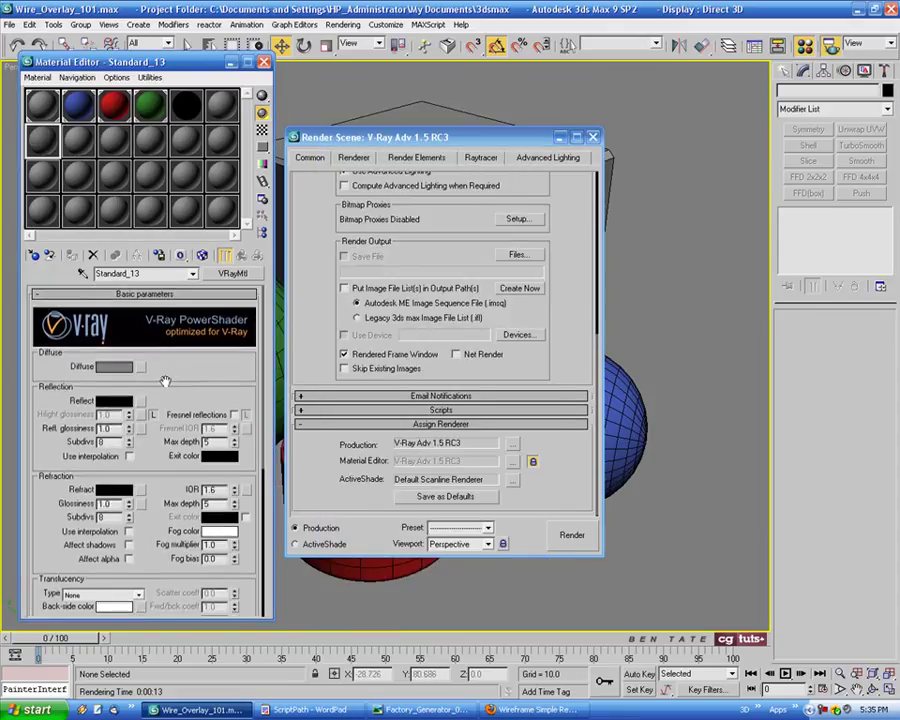
click(141, 368)
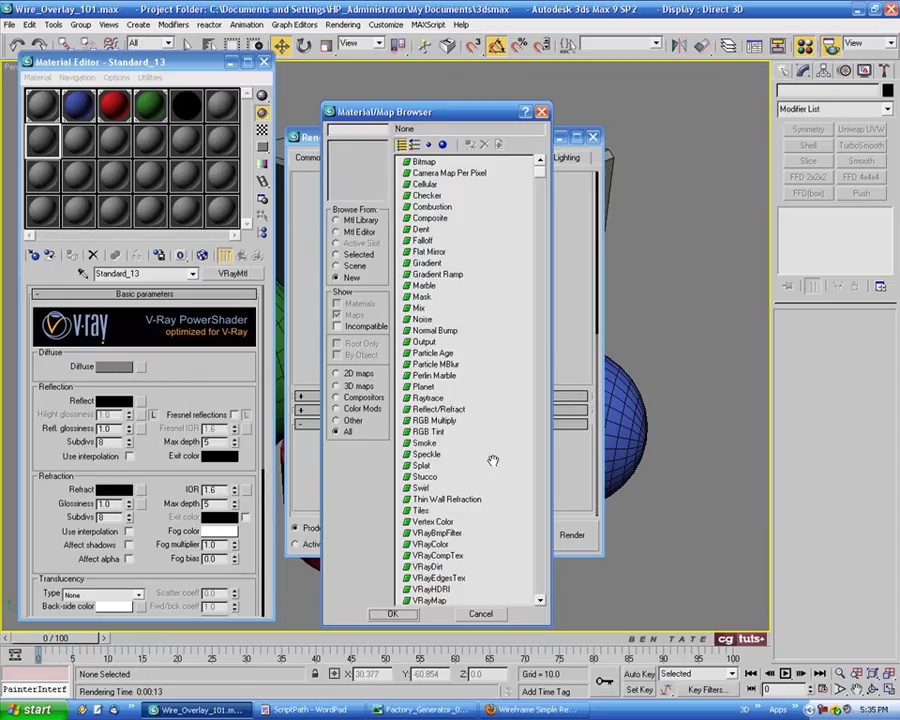
drag(496, 528, 497, 460)
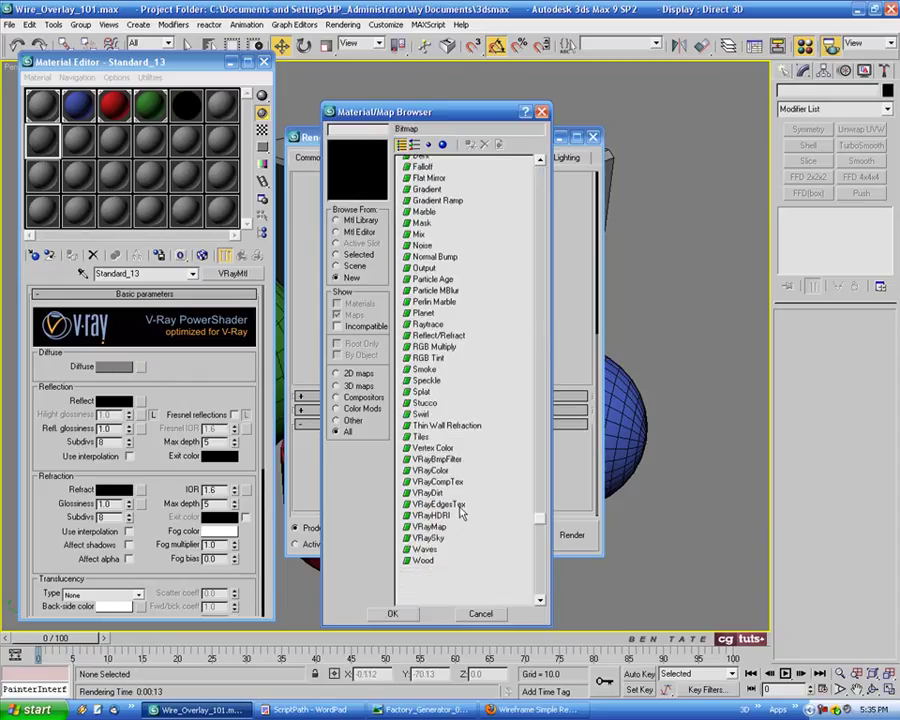
click(452, 505)
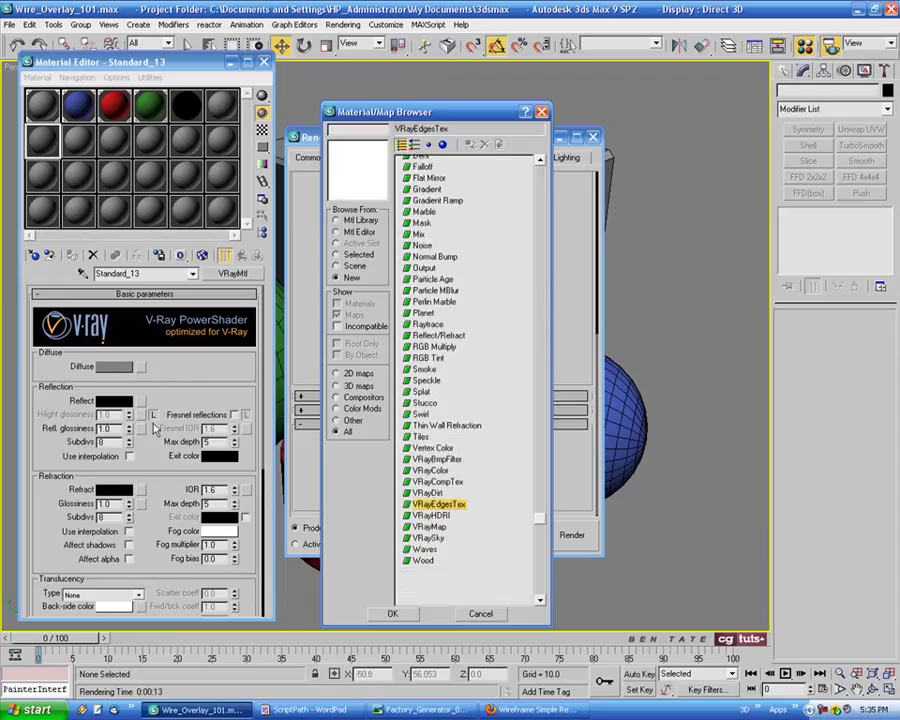
double_click(448, 506)
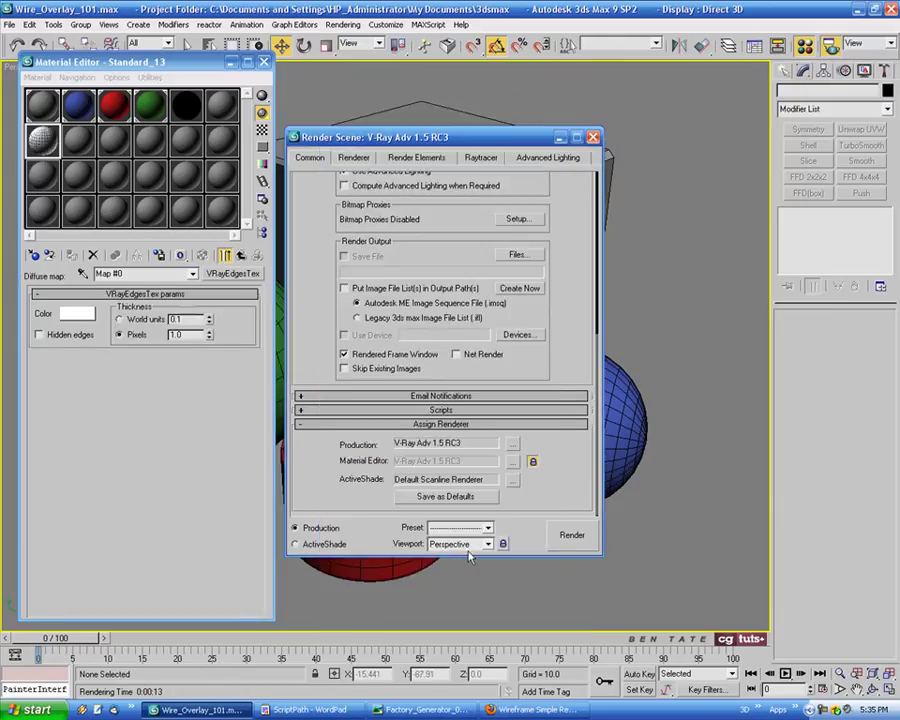
Set the VRayEdgesTex edge colour to black, checking it in an enlarged material preview, and close the preview
double_click(50, 147)
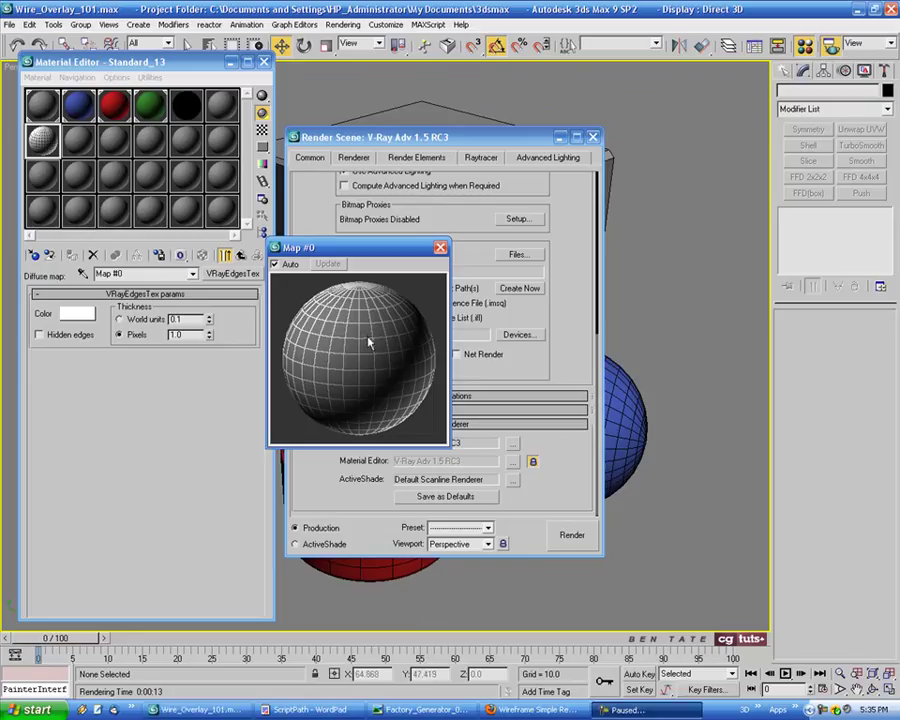
drag(389, 253, 402, 256)
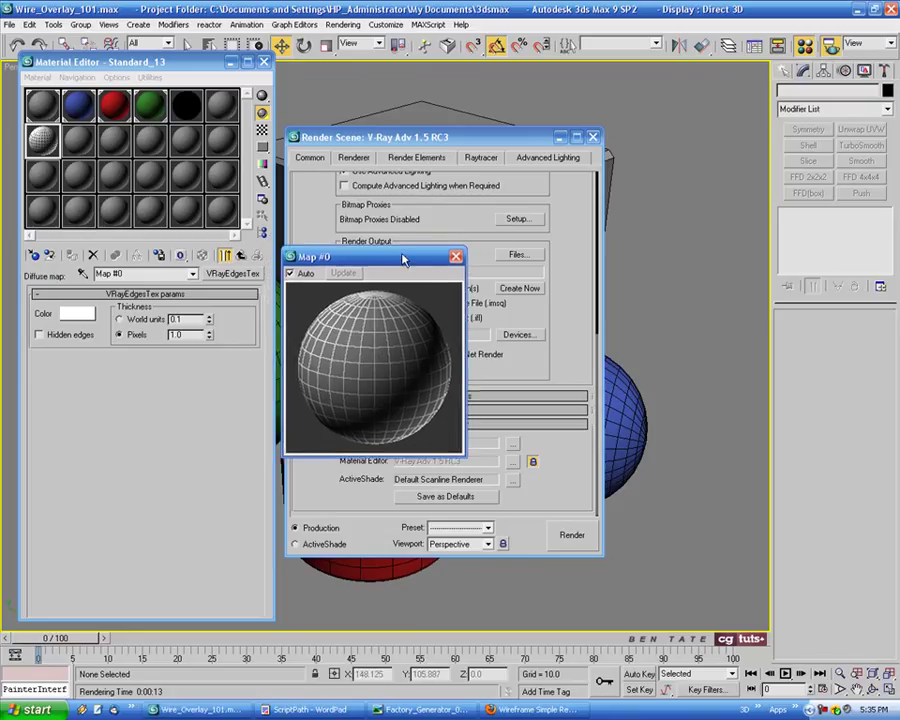
click(76, 315)
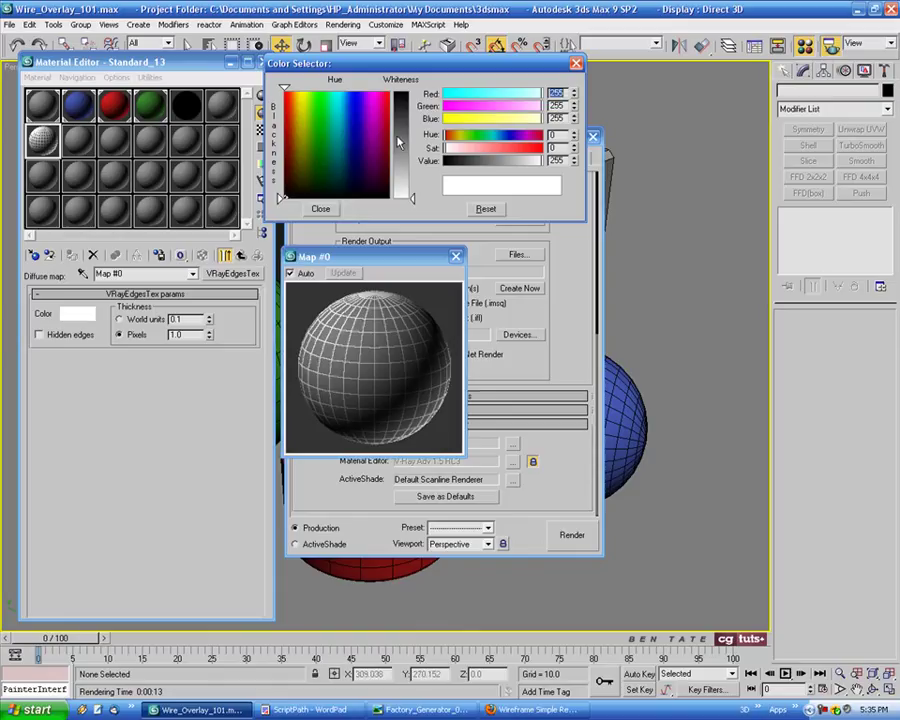
drag(398, 141, 398, 92)
click(320, 208)
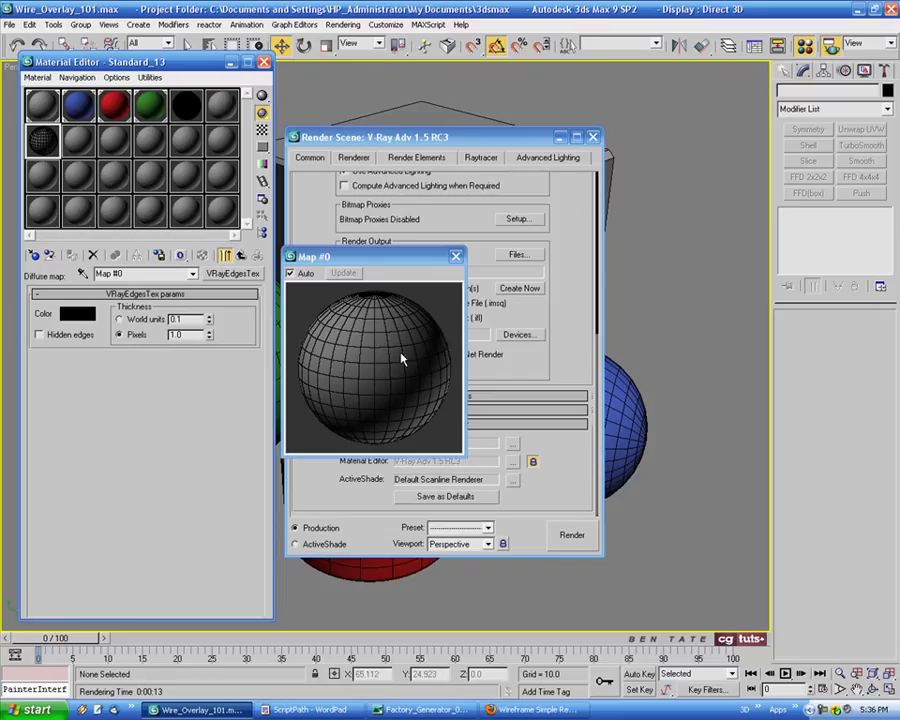
click(456, 256)
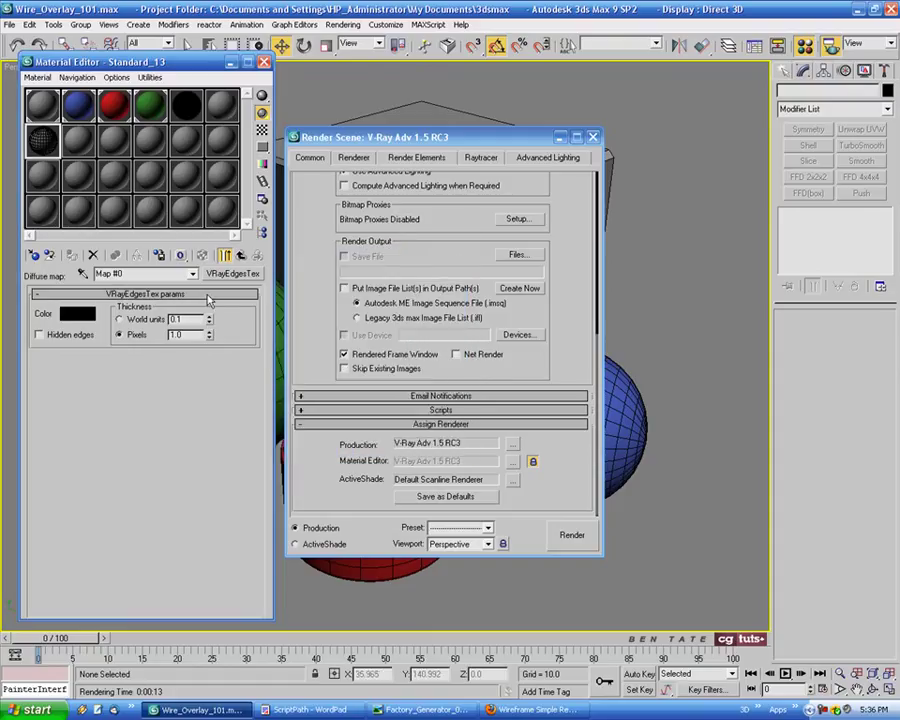
Return to the parent VRayMtl, set its diffuse colour to pink (RGB 238, 128, 172), and open its enlarged preview
click(226, 256)
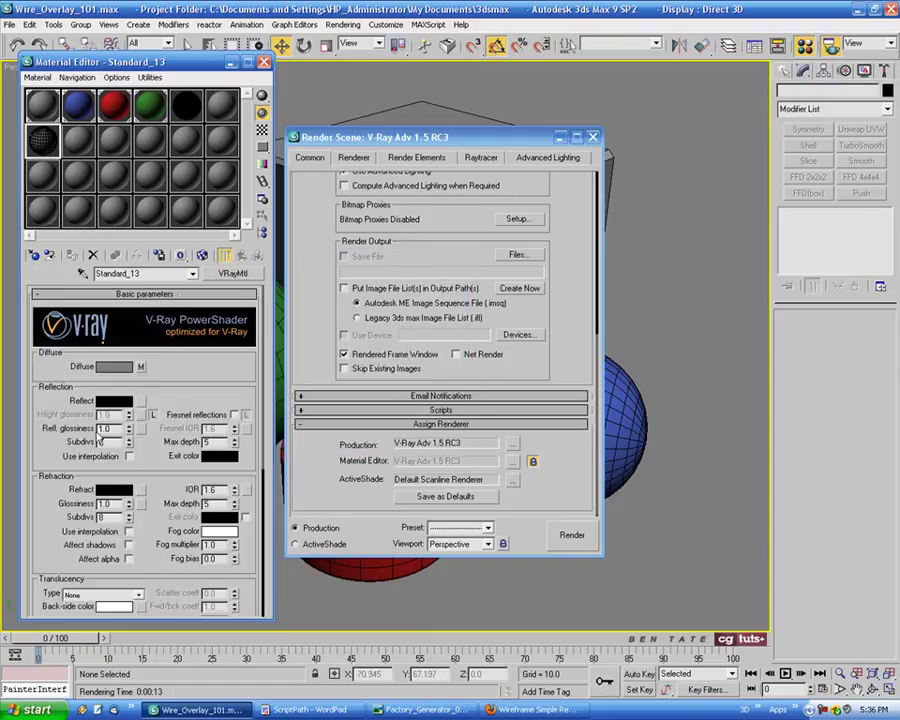
click(115, 373)
drag(312, 127, 382, 105)
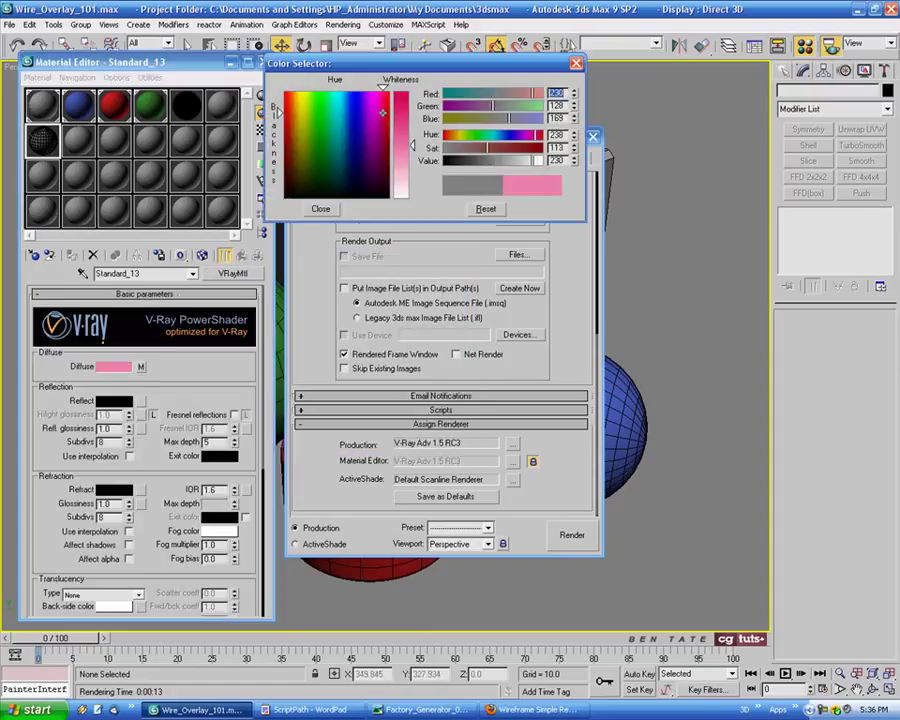
click(398, 148)
double_click(45, 142)
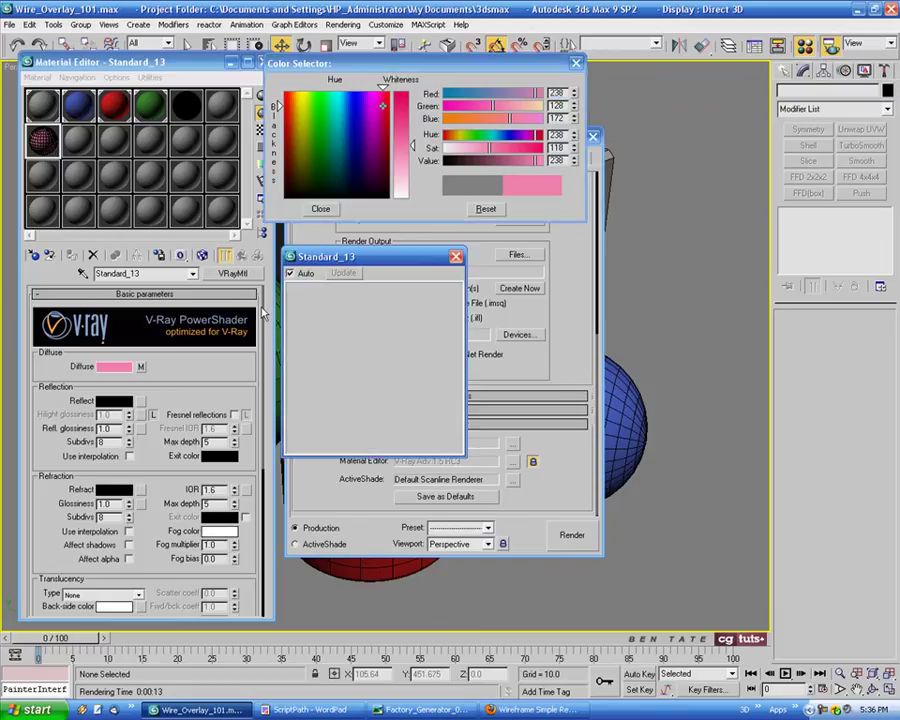
Reset the VRayMtl's diffuse colour to its original grey and close the preview, colour selector and render settings windows
click(456, 257)
click(485, 209)
click(576, 64)
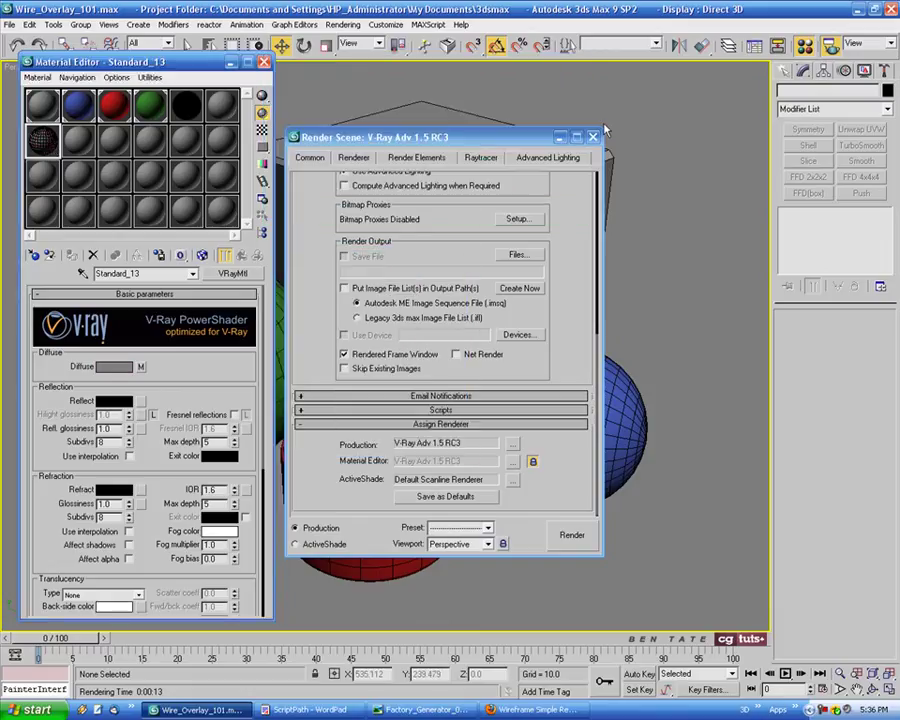
click(593, 137)
Assign the VRayMtl to all four scene objects, renaming the material Standard_131, and close the Material Editor
drag(193, 62, 172, 66)
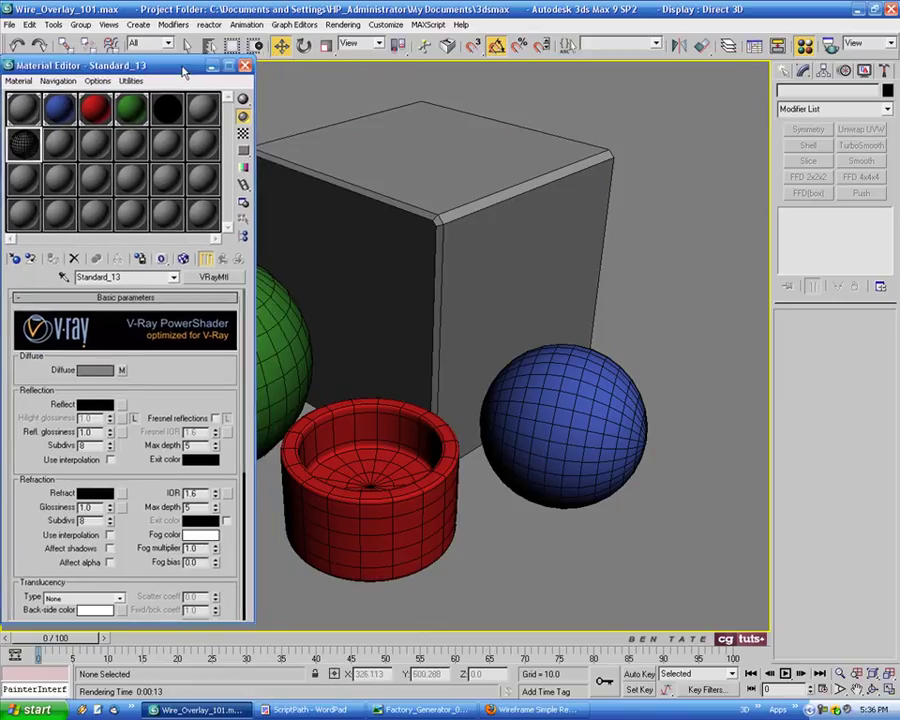
drag(710, 140, 260, 590)
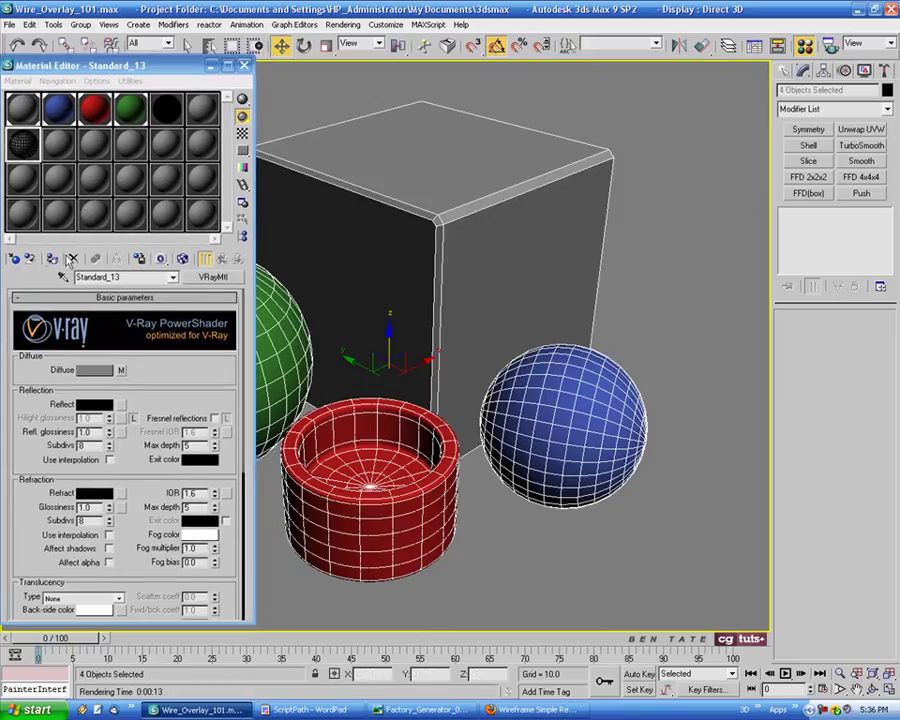
click(53, 259)
key(Down)
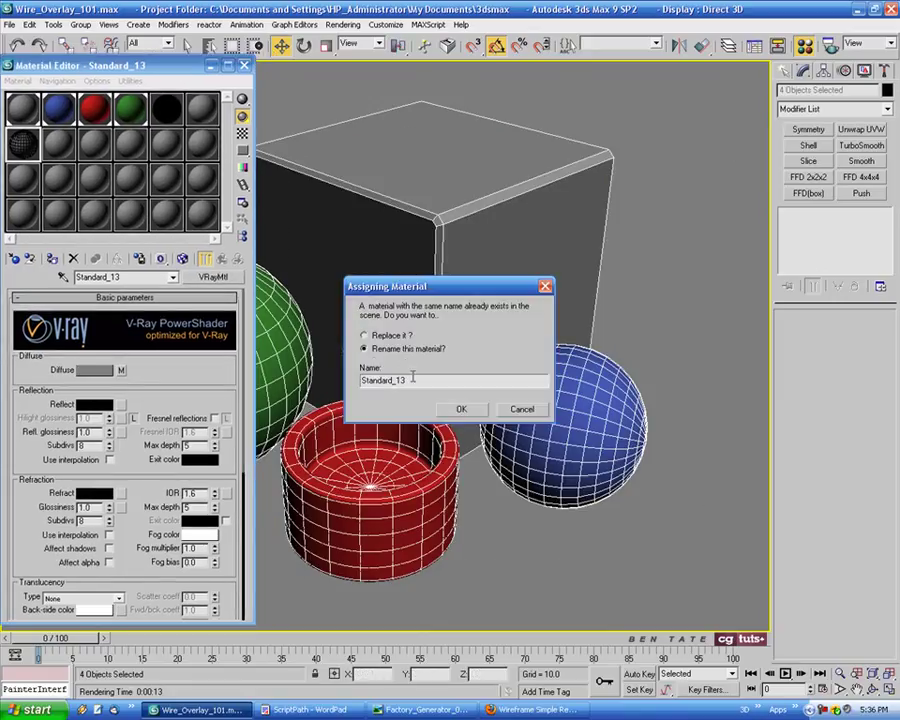
click(461, 408)
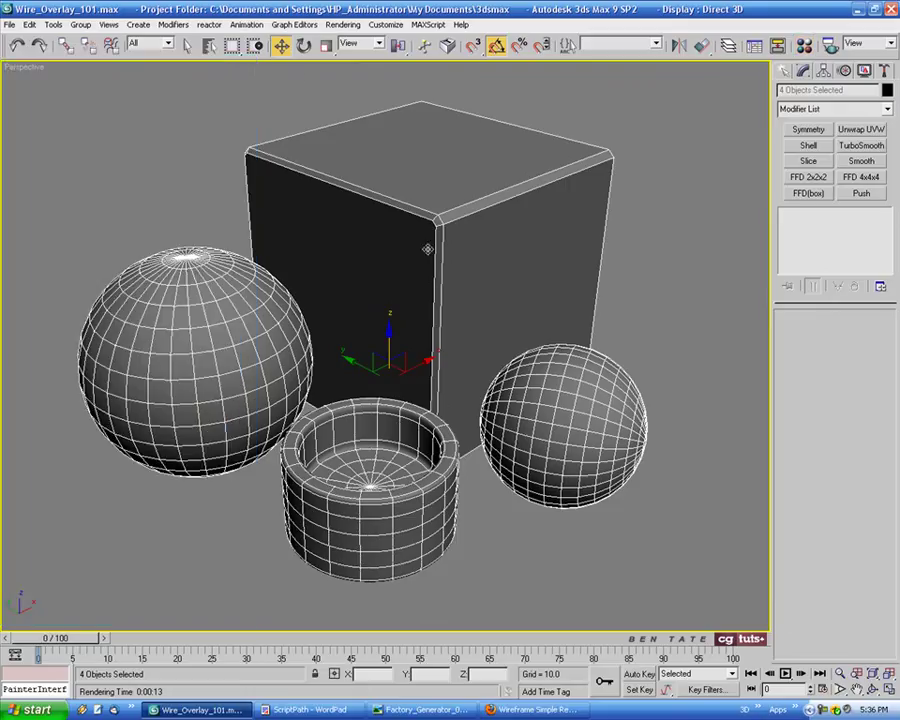
key(m)
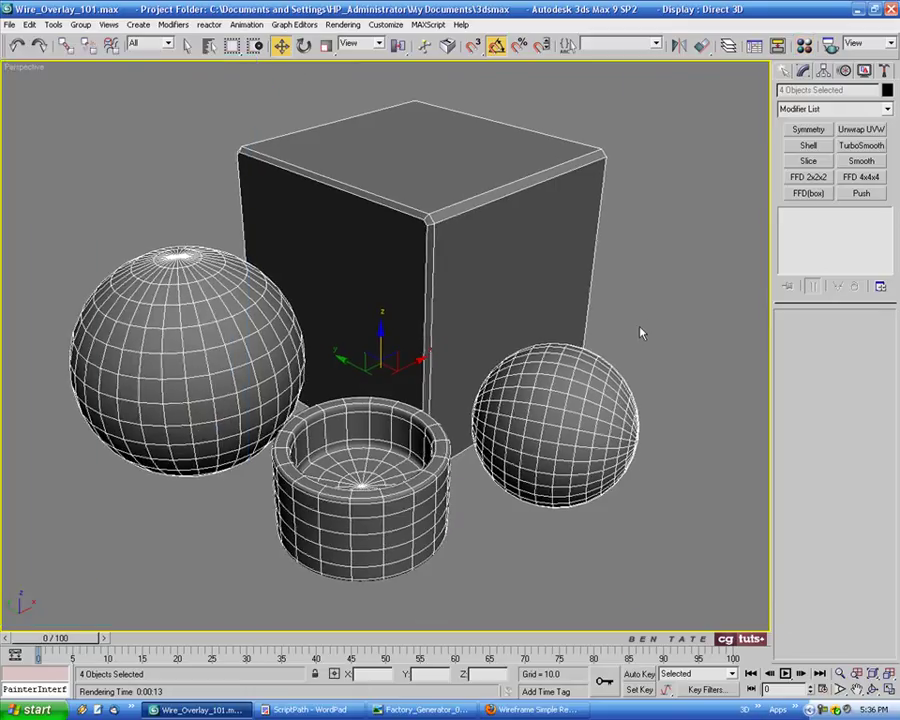
Render the perspective view and examine the edge lines on the cylinder and spheres up close in the rendered frame
key(shift+q)
click(259, 74)
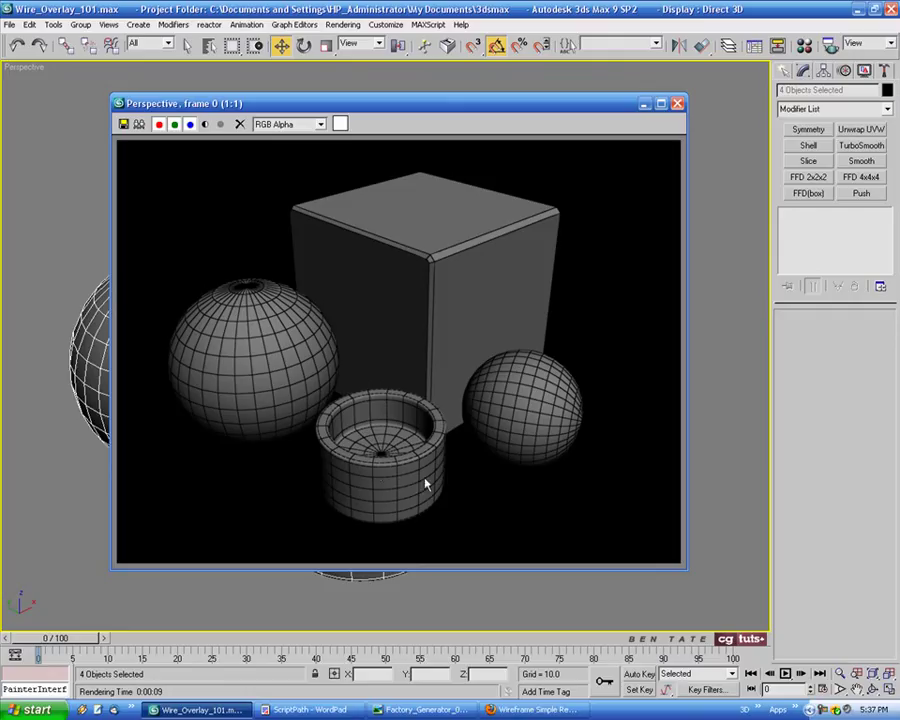
scroll(414, 491, up, 3)
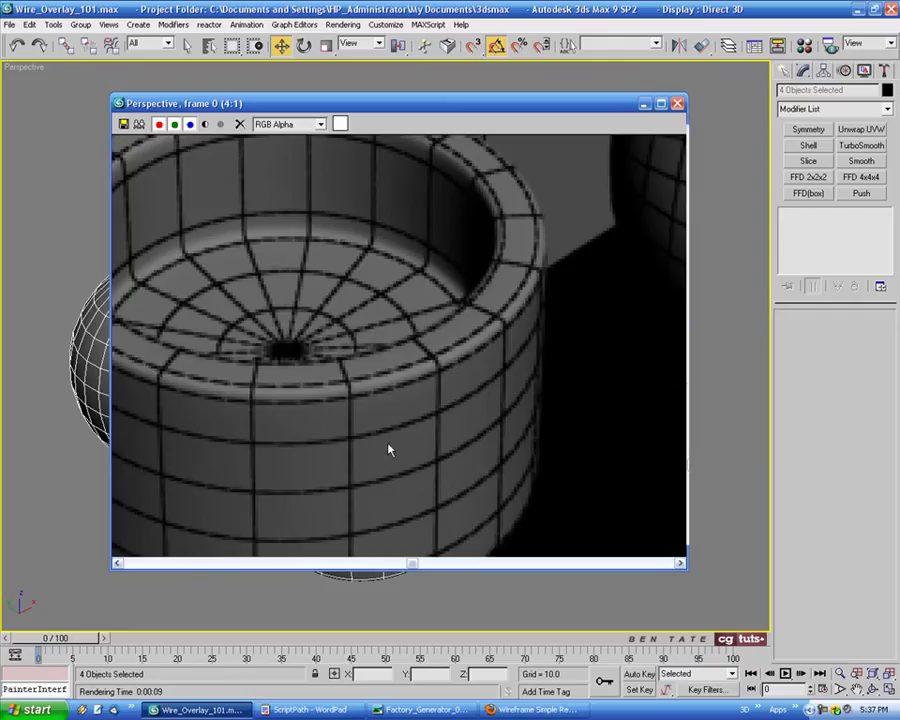
scroll(390, 450, down, 3)
scroll(430, 412, up, 2)
scroll(418, 438, down, 1)
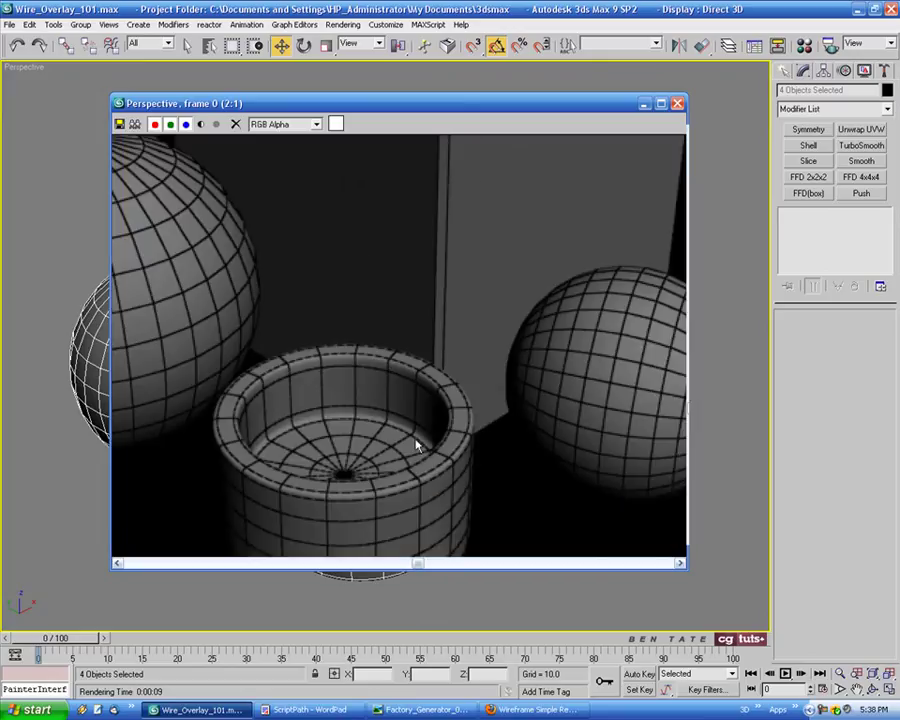
scroll(351, 367, down, 1)
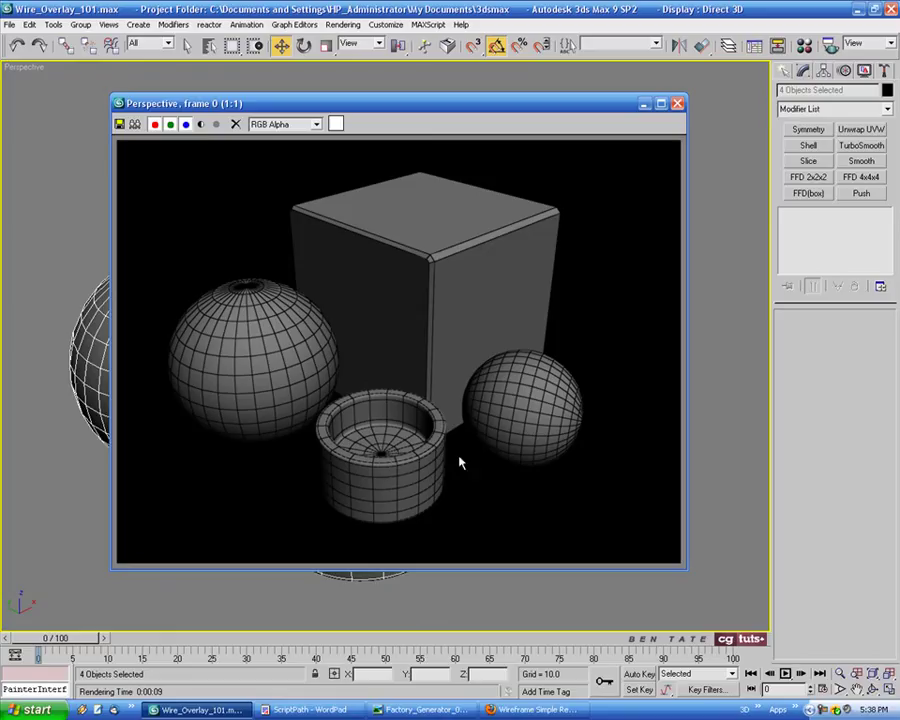
drag(604, 110, 650, 111)
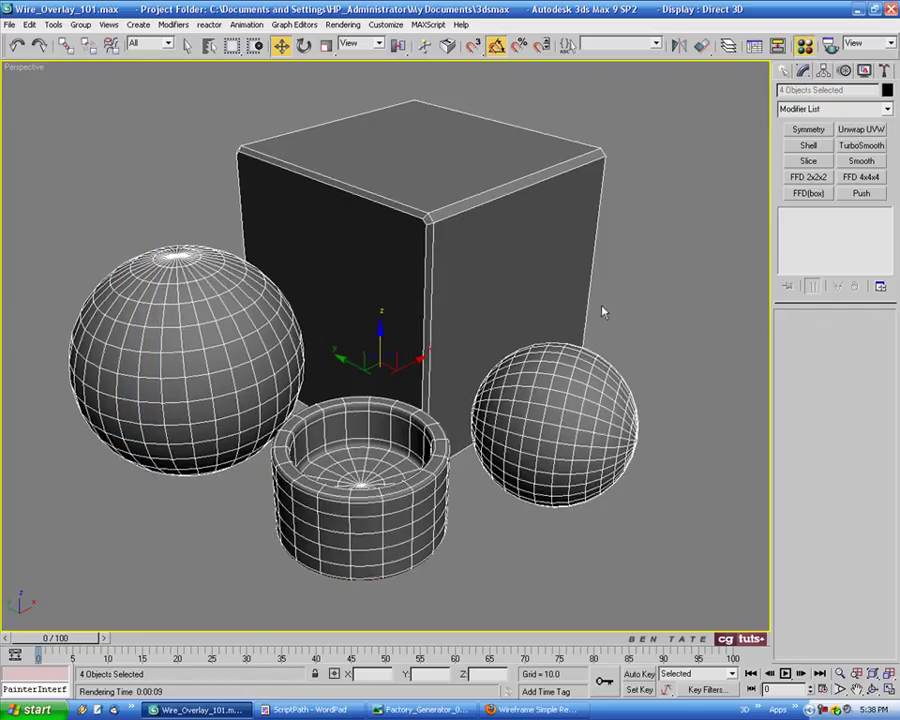
Set the diffuse VRayEdgesTex map's thickness to 3 pixels, test-render the scene, and close the rendered frame
key(m)
click(120, 368)
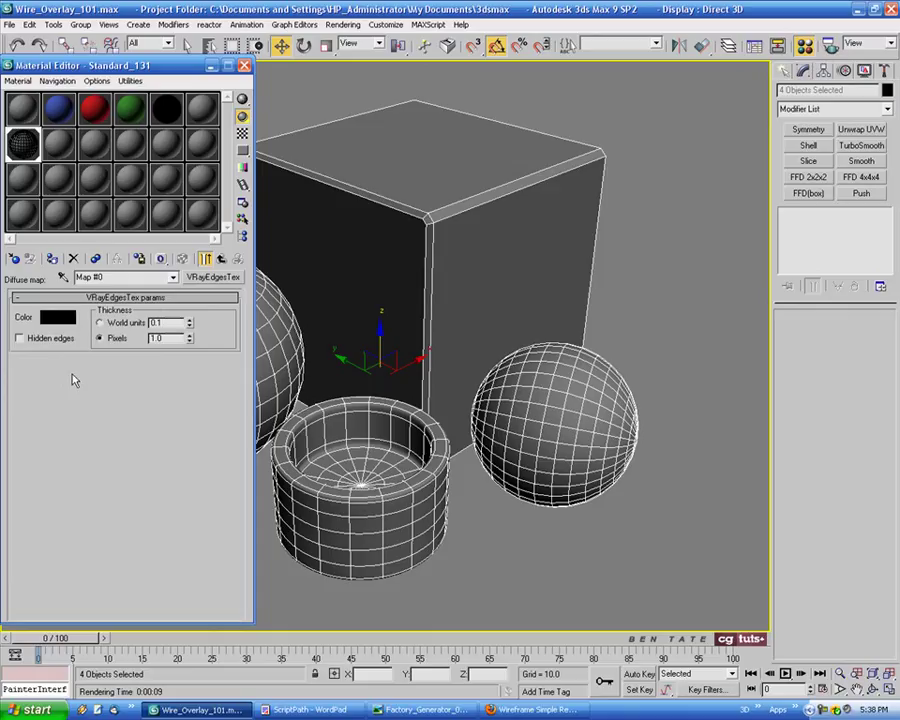
double_click(163, 339)
key(Return)
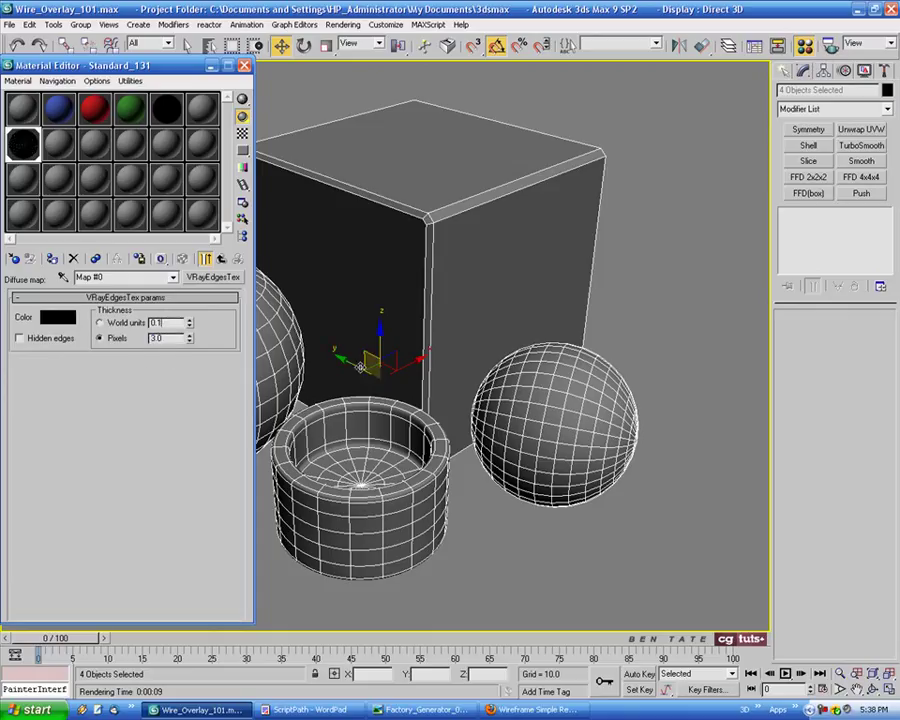
key(shift+q)
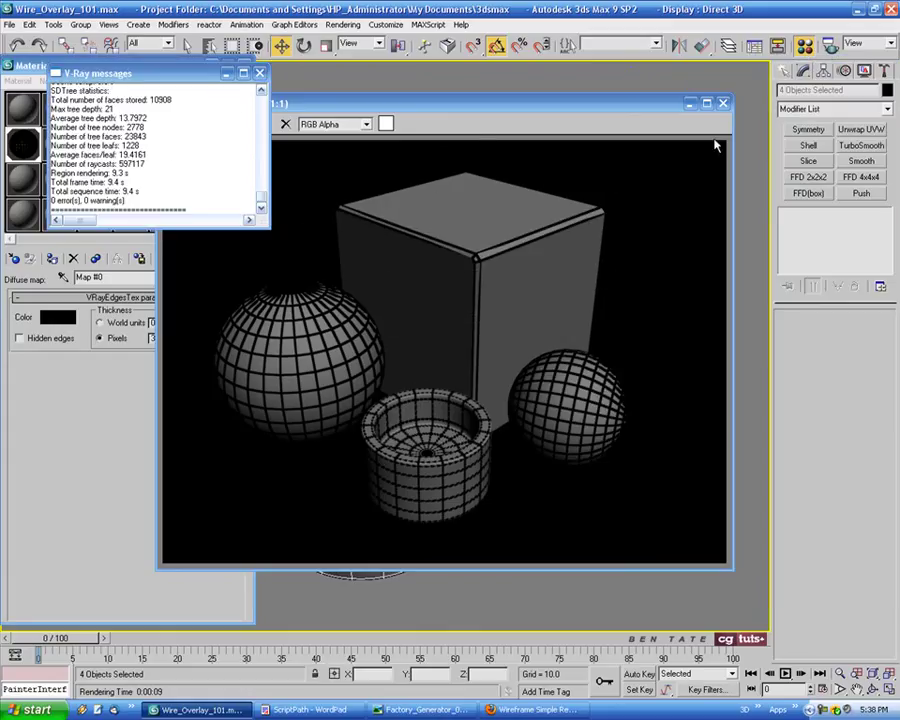
click(722, 103)
Test-render the scene with the edge thickness set to 0.5 pixels, and restore the thickness to 1.0 pixel
click(138, 335)
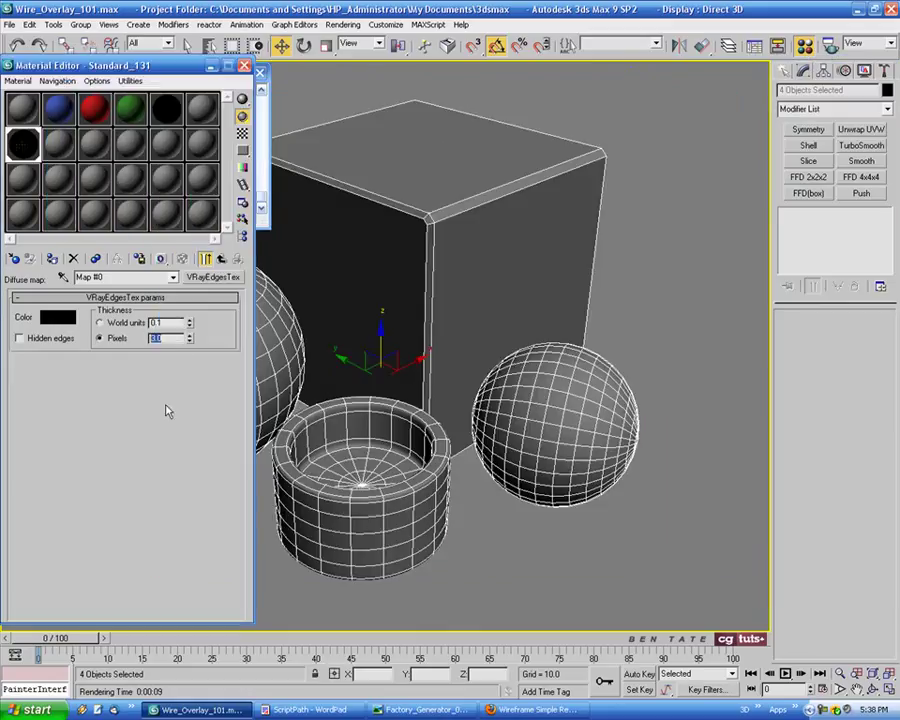
text(0.5)
key(Return)
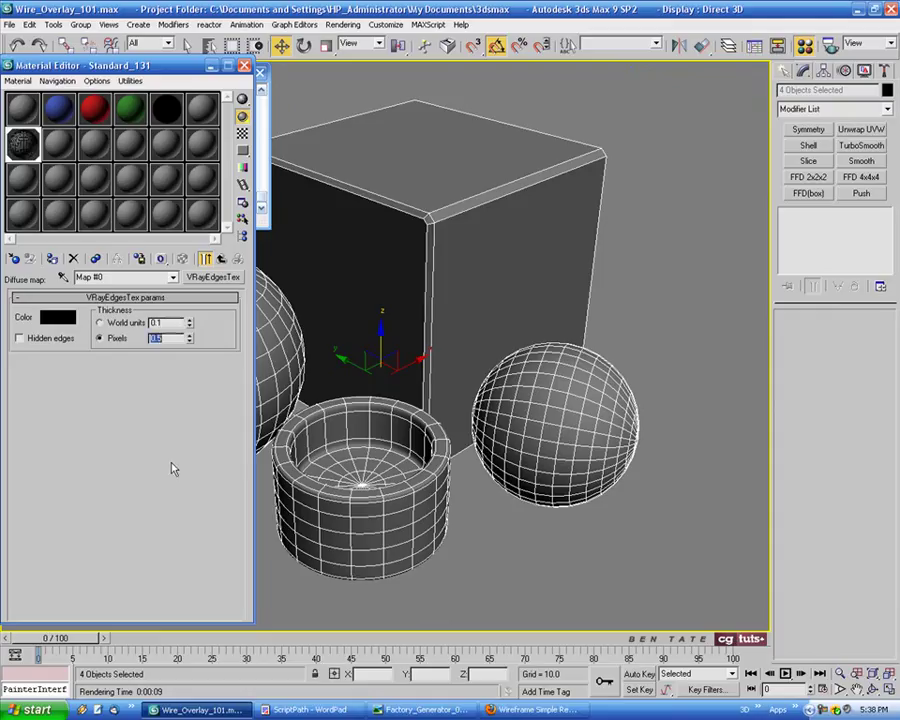
key(F9)
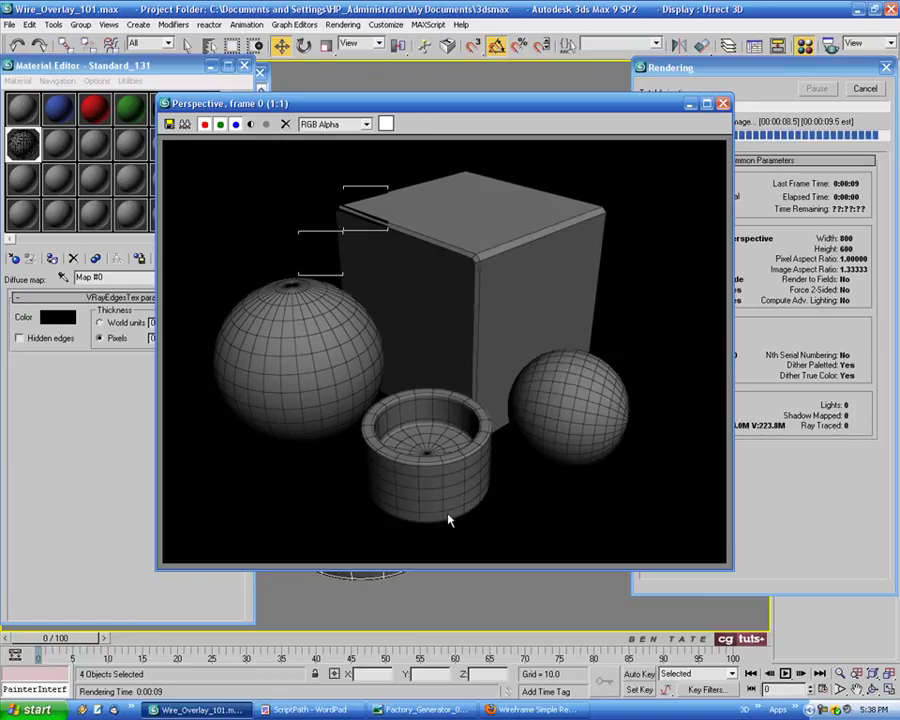
click(723, 103)
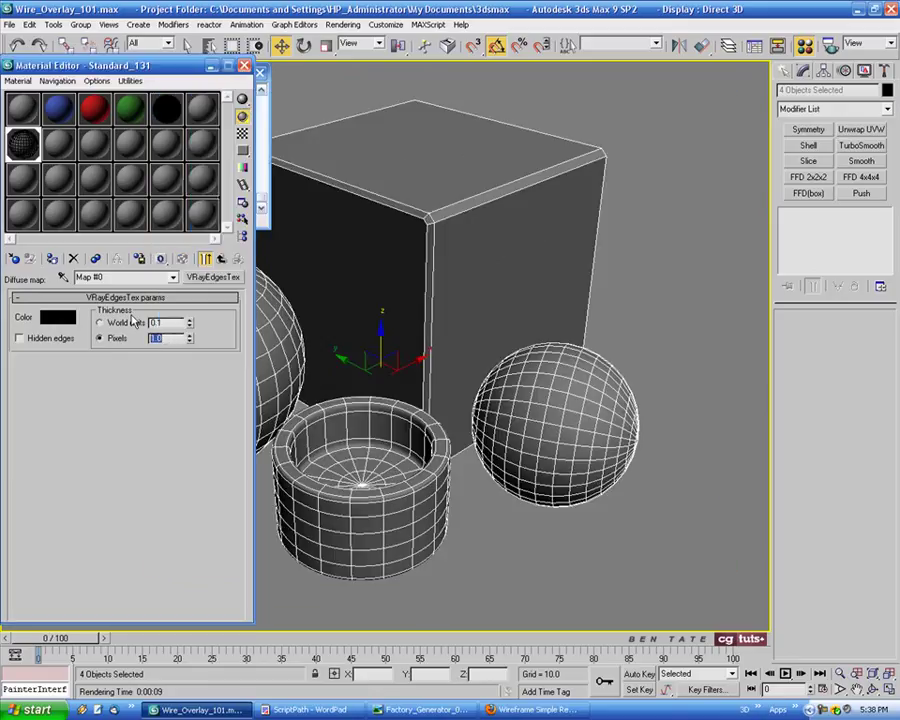
drag(128, 65, 142, 64)
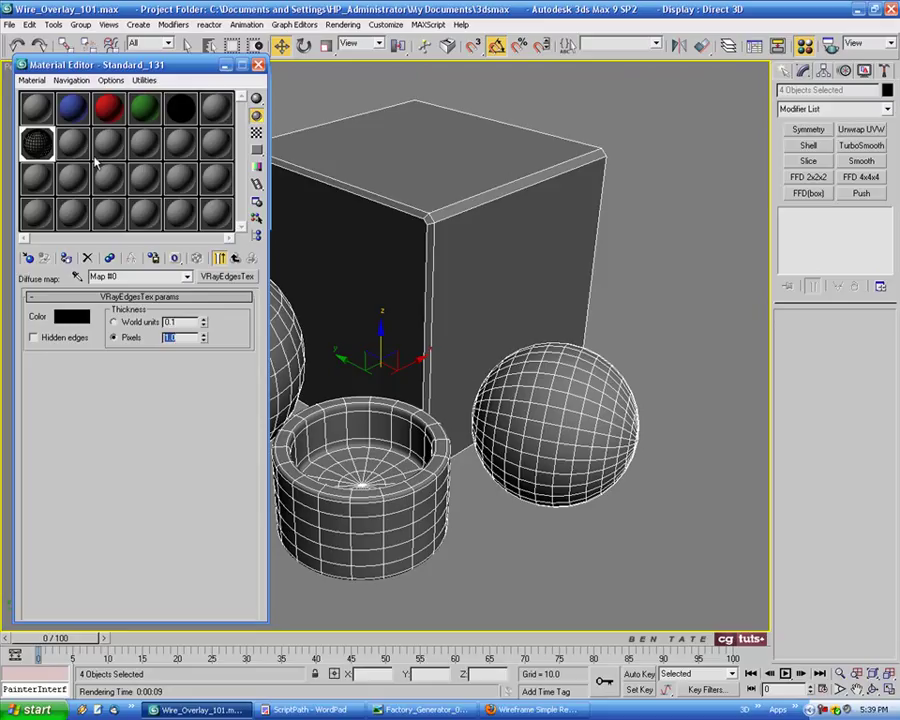
Examine the black wire material Standard_5 in an enlarged preview and return to the V-Ray edges material
click(180, 108)
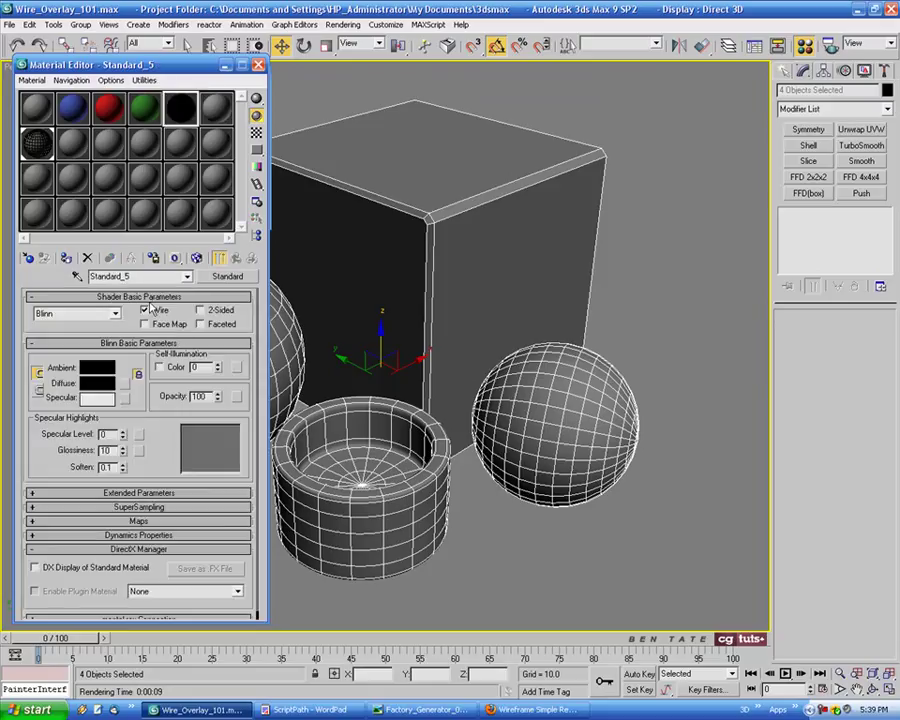
double_click(182, 110)
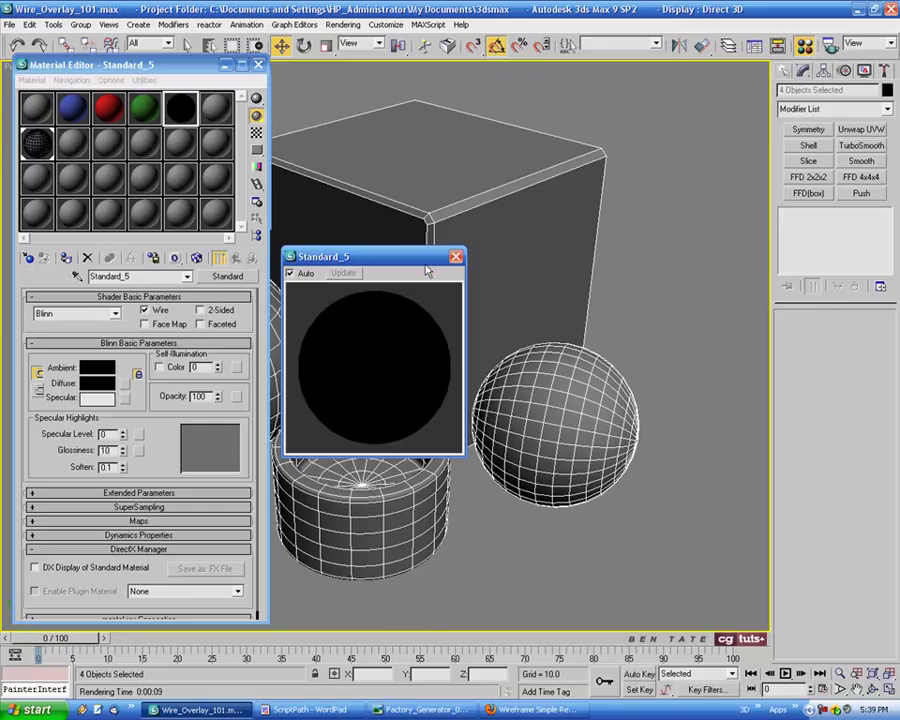
drag(428, 262, 442, 258)
click(467, 256)
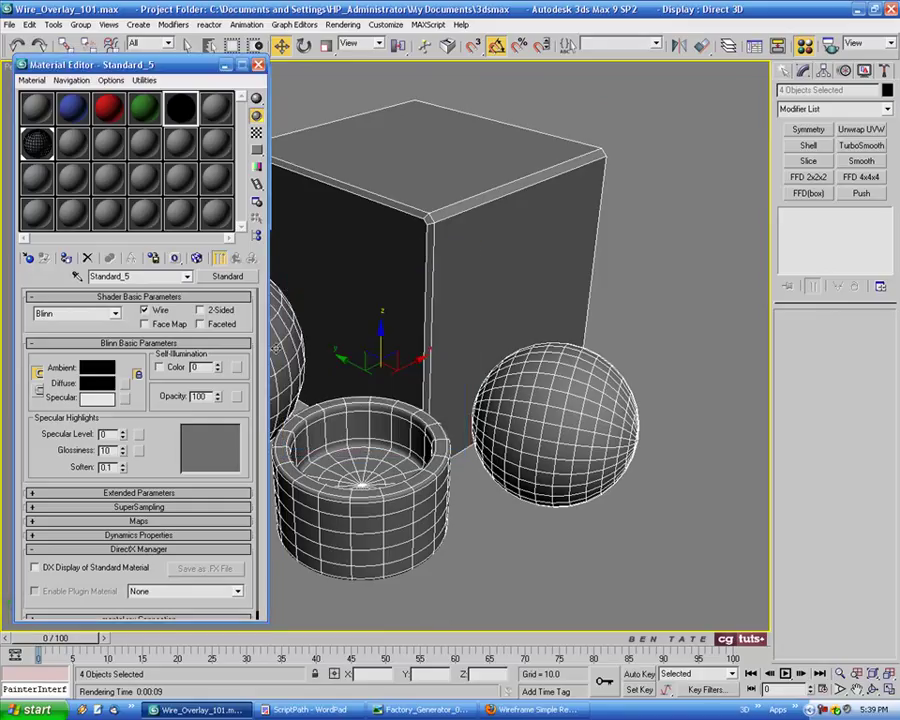
click(36, 143)
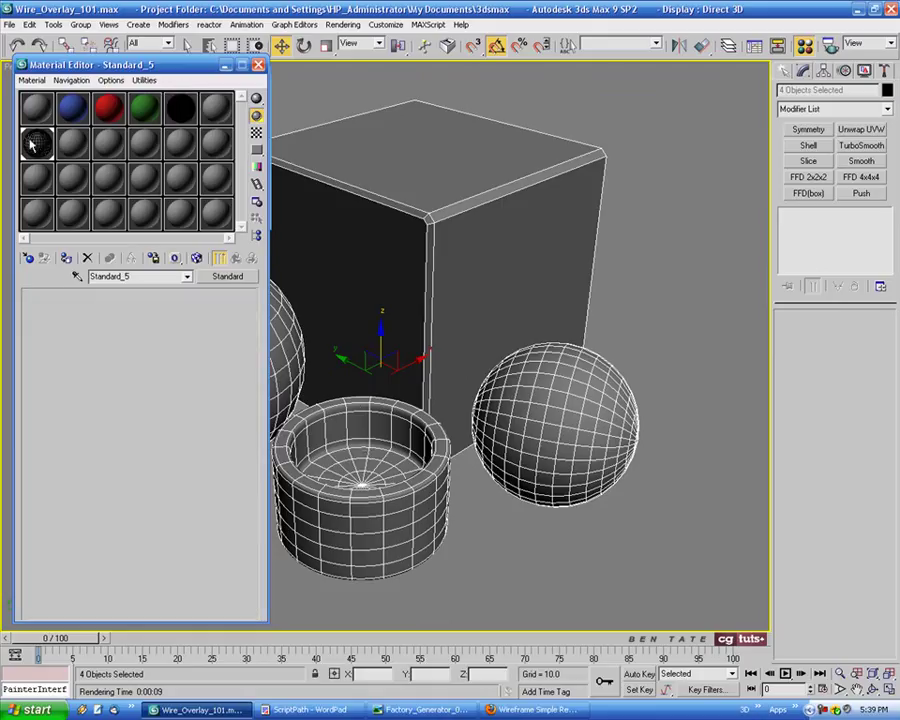
Close the Material Editor and the V-Ray messages window, and deselect all objects
click(258, 64)
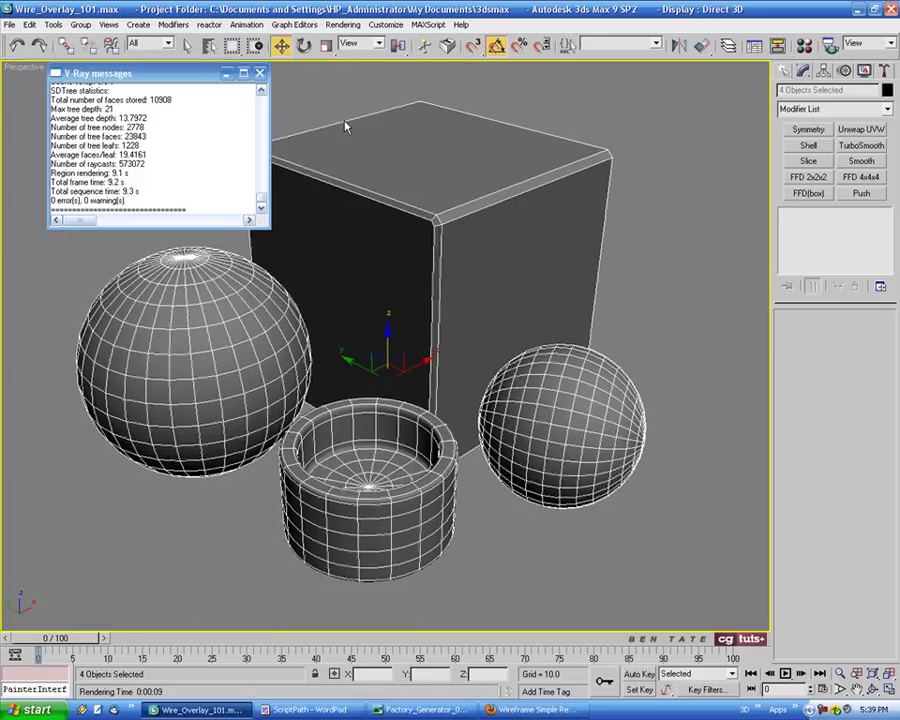
click(259, 72)
middle_drag(410, 176, 404, 176)
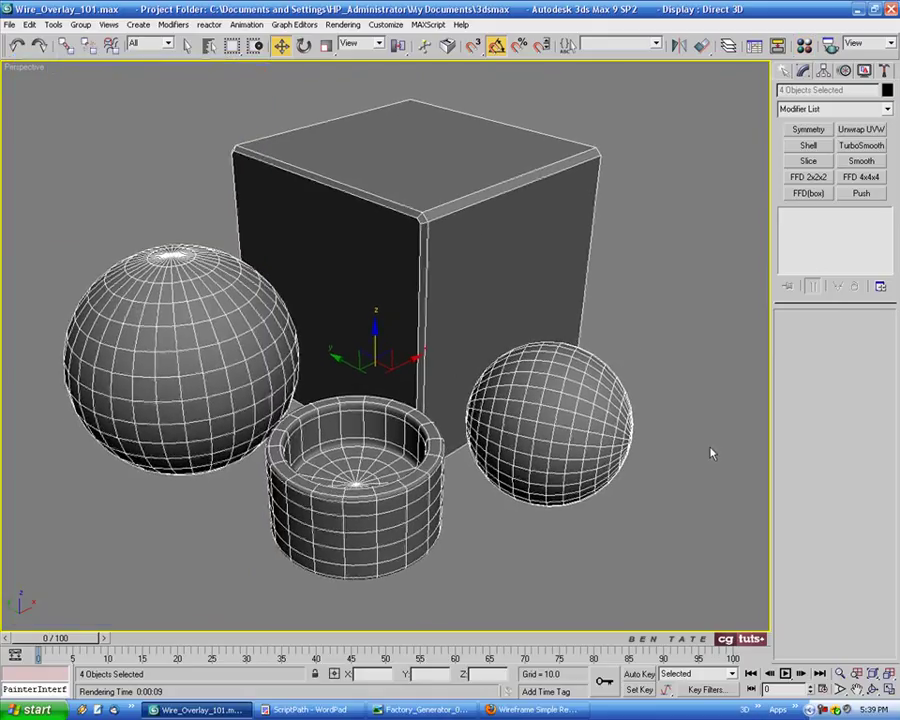
click(663, 508)
middle_drag(649, 492, 650, 488)
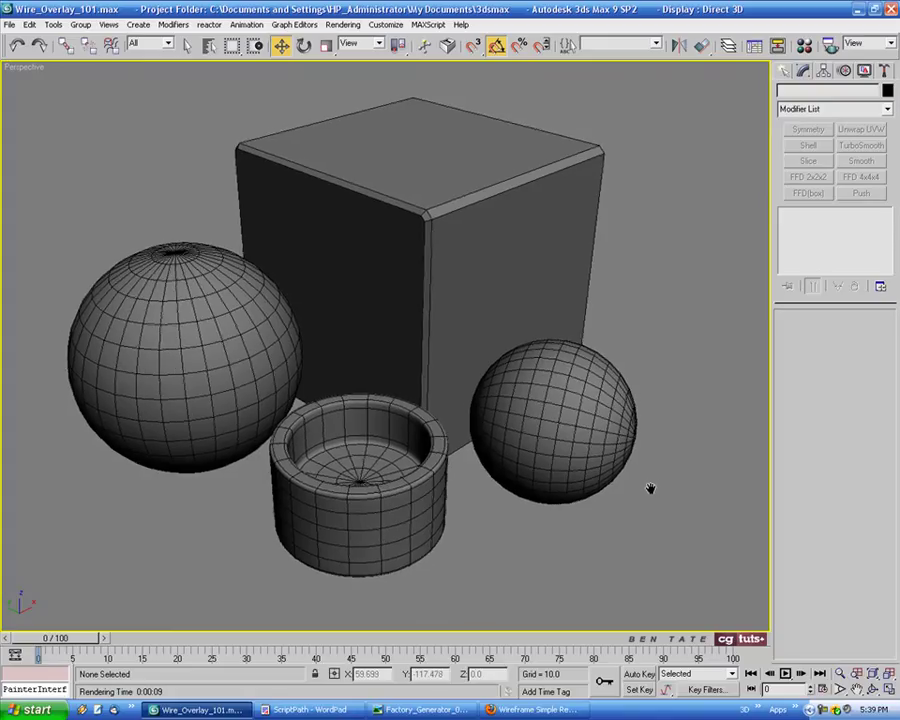